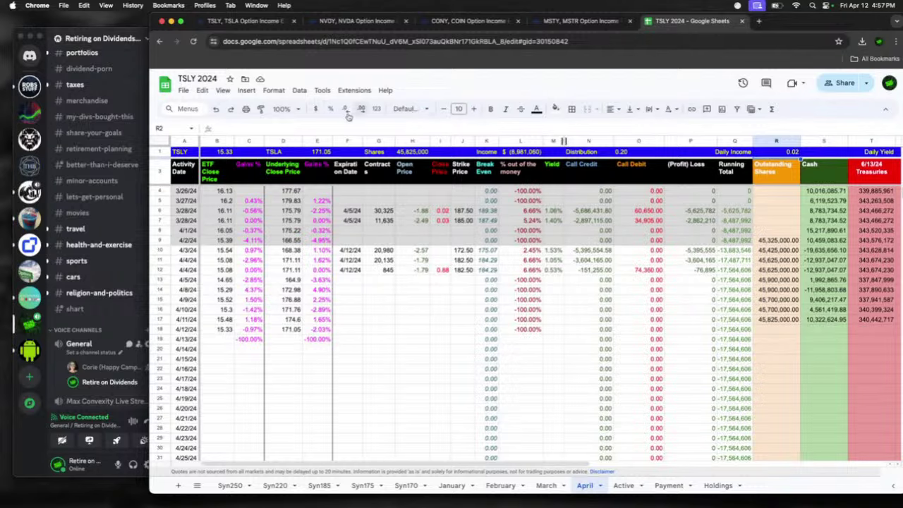
Step: Set the zoom of the TSLY 2024 April sheet to 125%
left_click(223, 90)
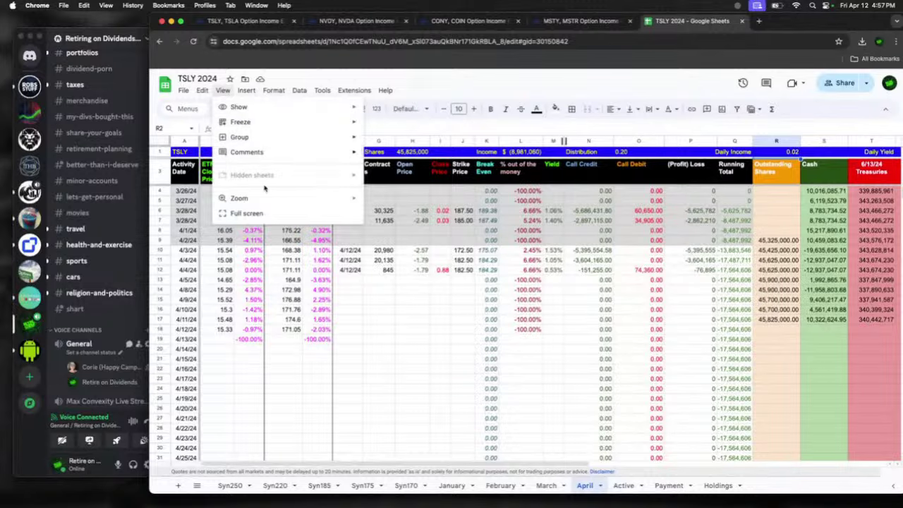
mouse_move(265, 200)
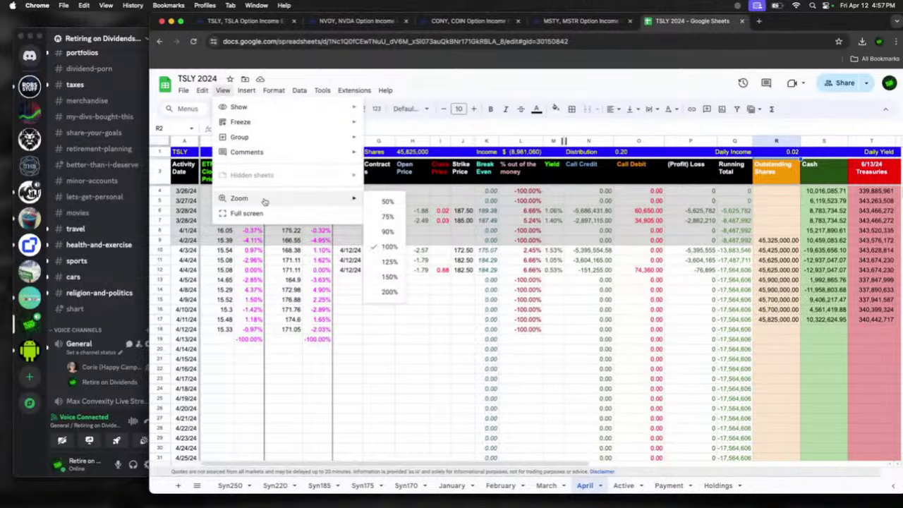
left_click(392, 262)
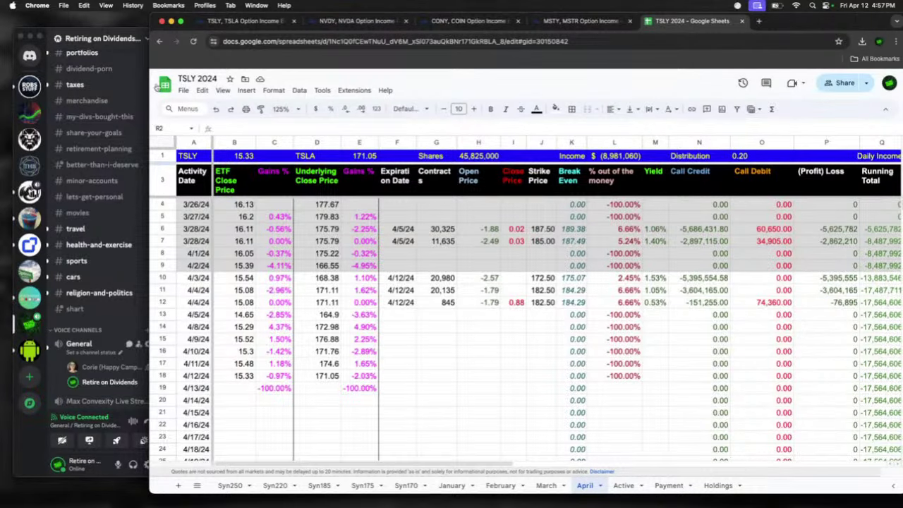
Step: Return to the spreadsheet list and open the April sheet of CONY 2024
key("super+r")
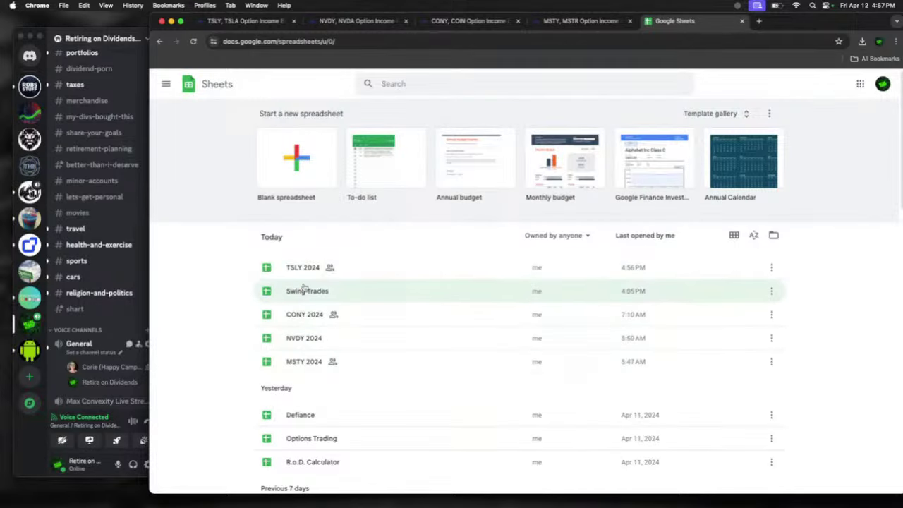
left_click(304, 315)
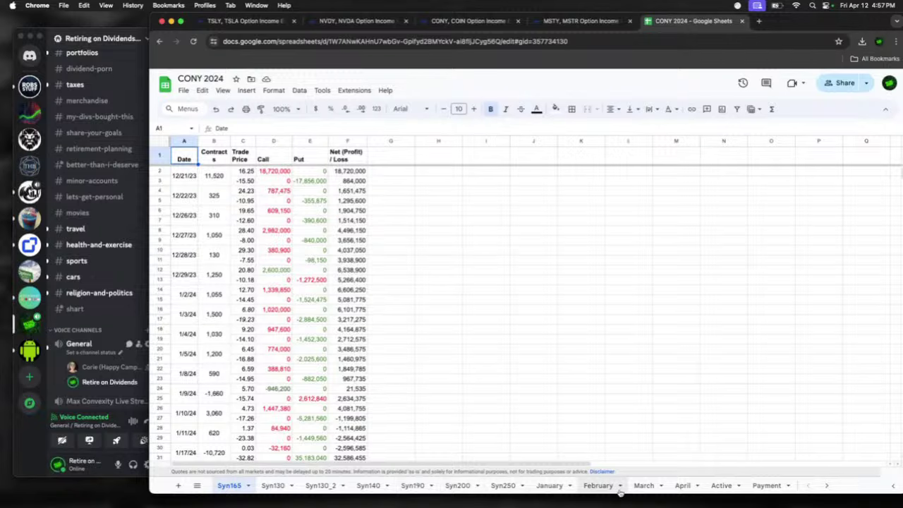
left_click(682, 485)
Step: In the 4/12/24 row, enter 26.03 as the ETF close price and 245.75 as the underlying close price
left_click(226, 300)
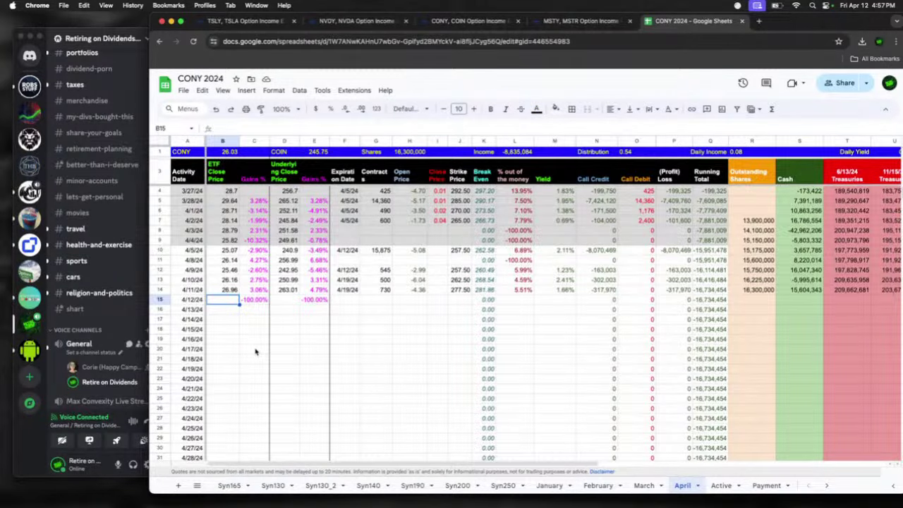
type("26.03")
key("Tab")
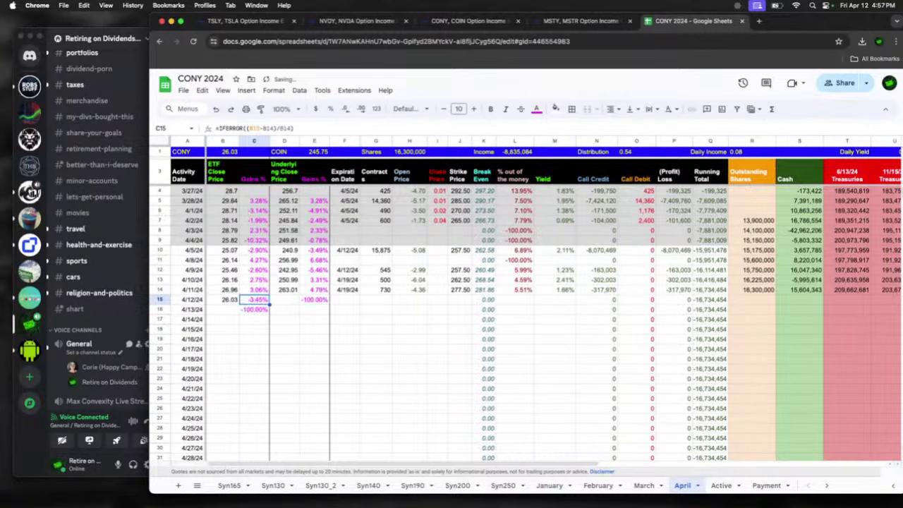
left_click(193, 41)
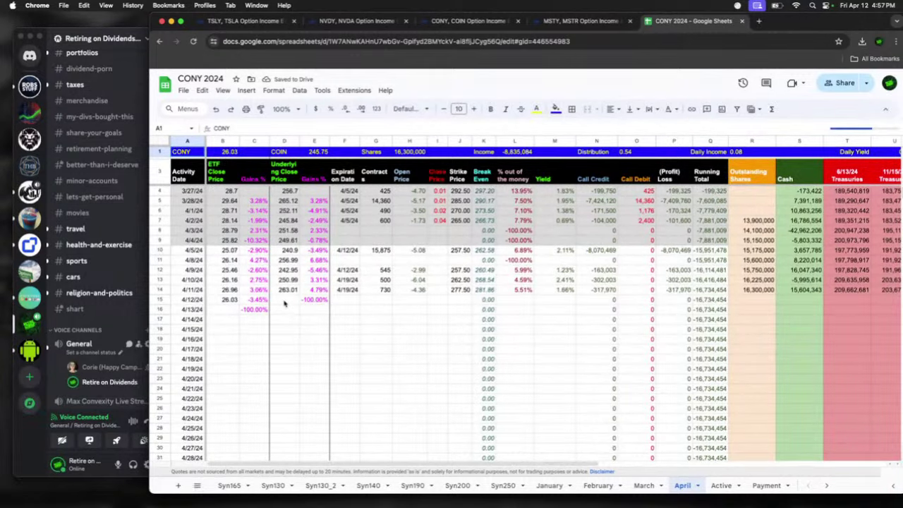
left_click(285, 302)
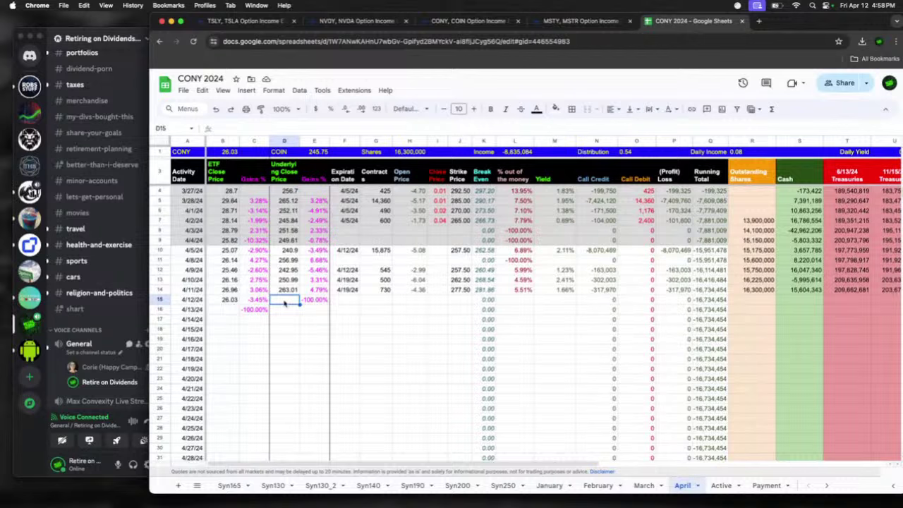
type("245")
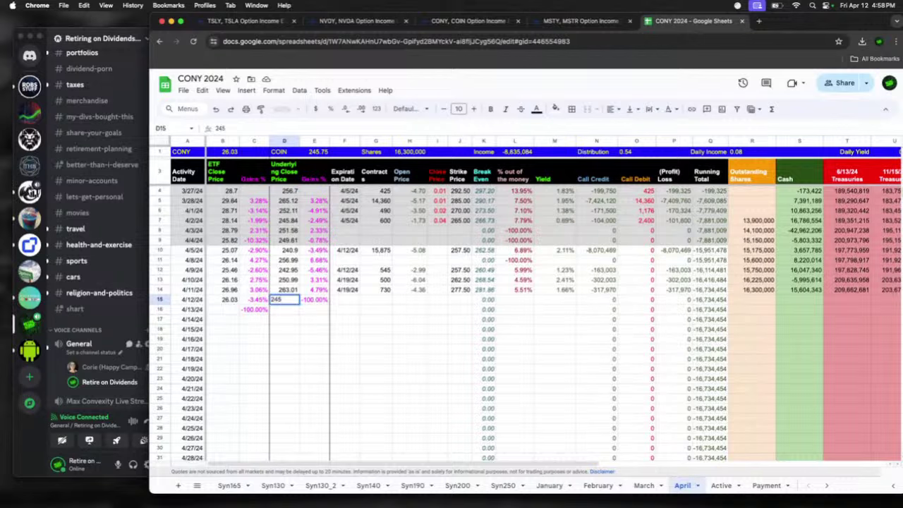
type(".75")
key("Tab")
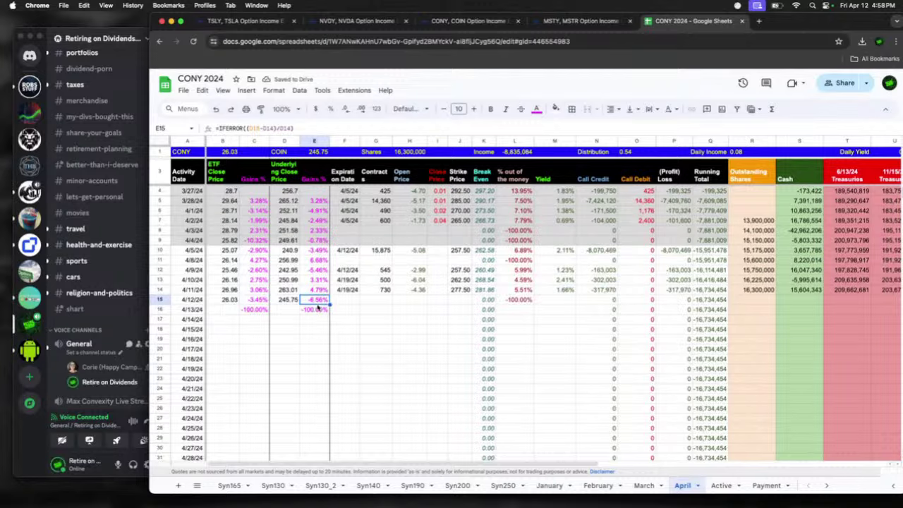
Step: Change the CONY Daily Income formula in R1 to divide the distribution by 8 (=O1/8)
left_click(739, 153)
left_click(245, 128)
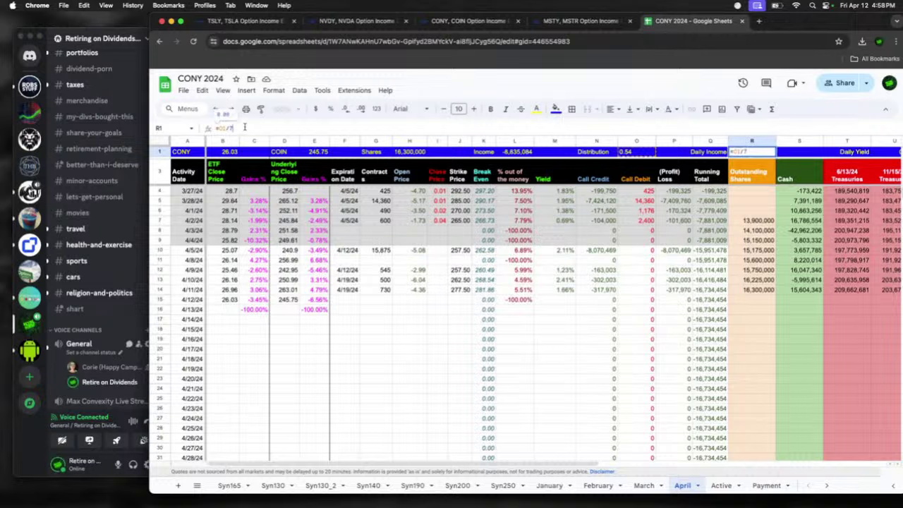
key("BackSpace")
type("8")
key("Return")
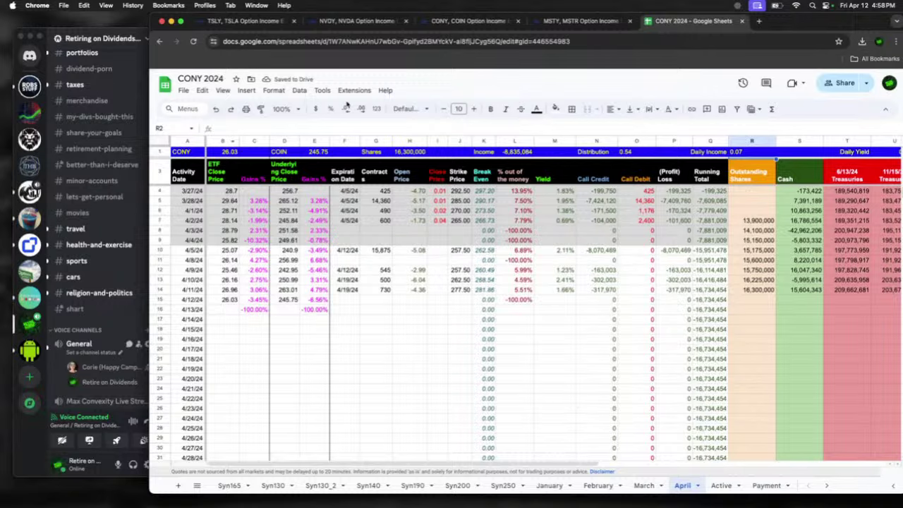
Step: Go back to the spreadsheet list and open the April sheet of NVDY 2024
left_click(170, 90)
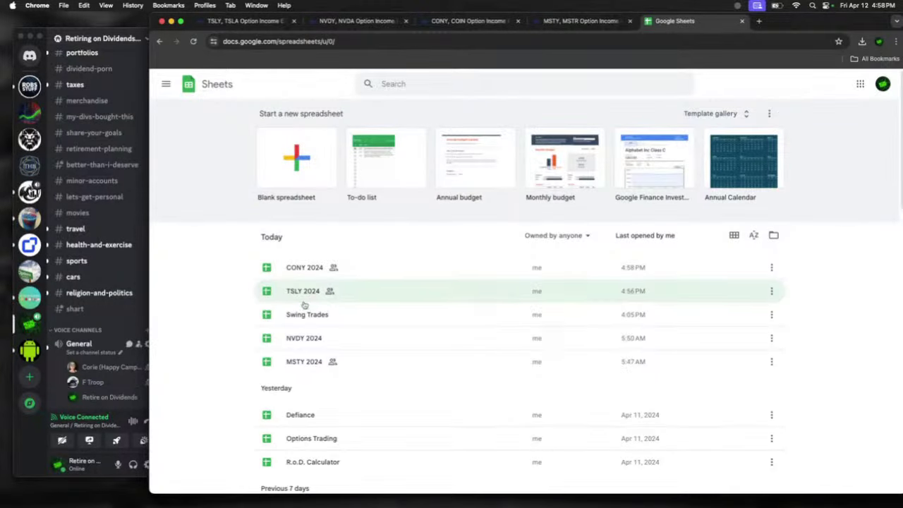
left_click(302, 339)
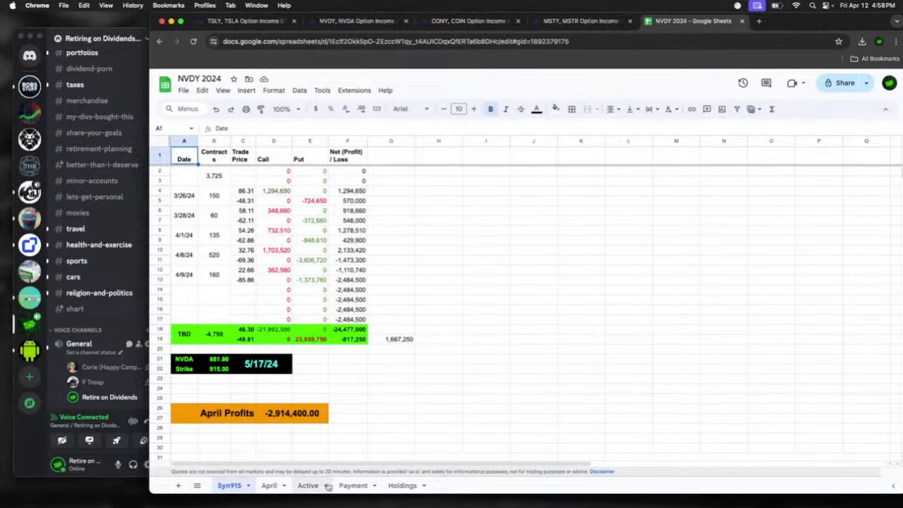
left_click(270, 485)
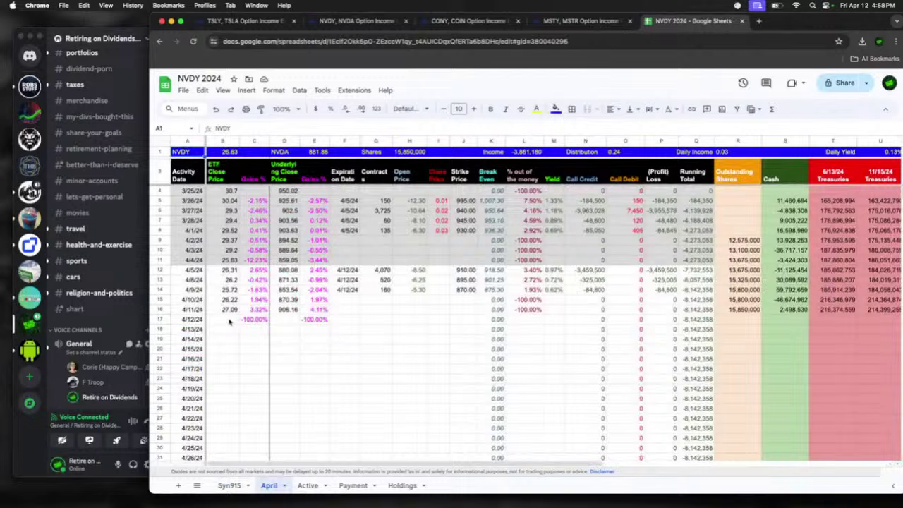
Step: In the 4/12/24 row, enter 26.63 as the ETF close price and 881.86 as the underlying close price
left_click(228, 322)
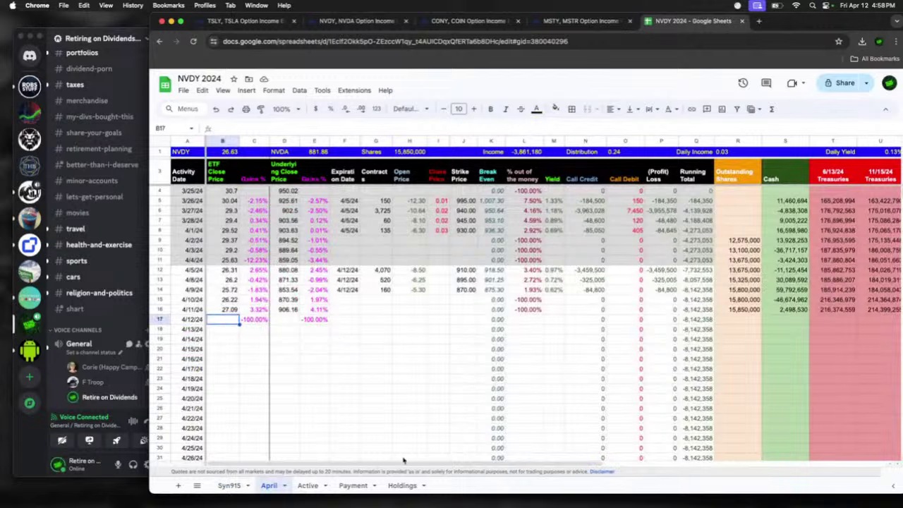
type("26")
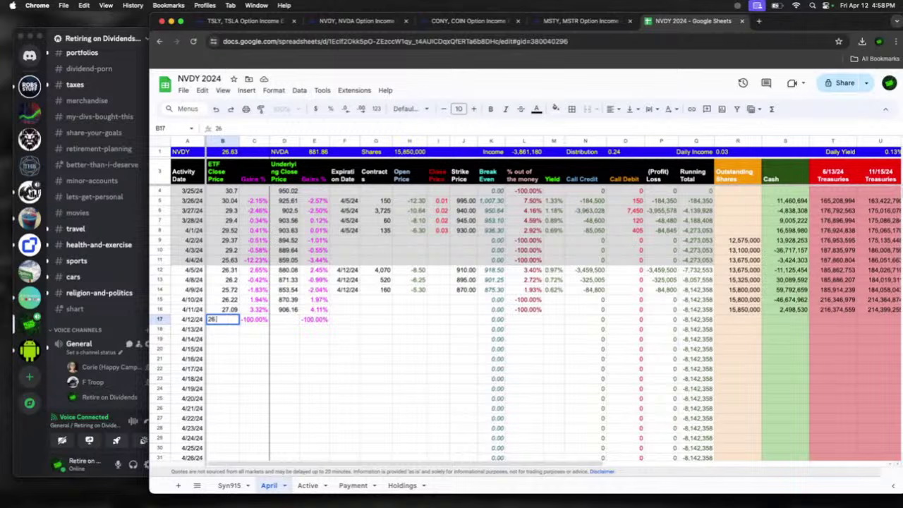
type(".63")
key("Tab")
key("Tab")
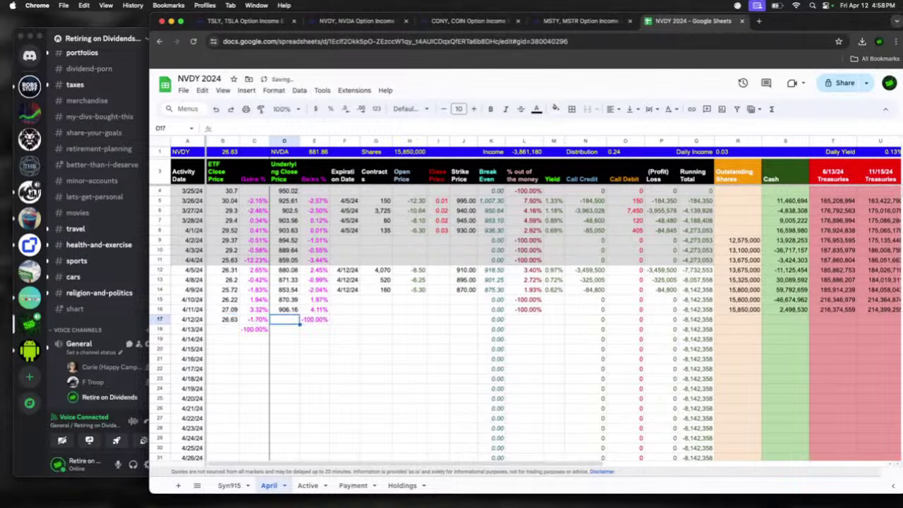
type("881.")
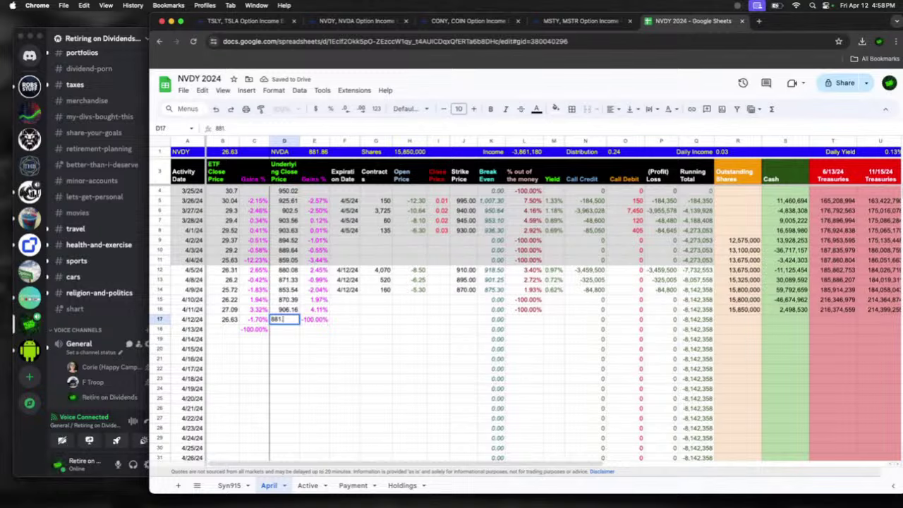
type("86")
key("Return")
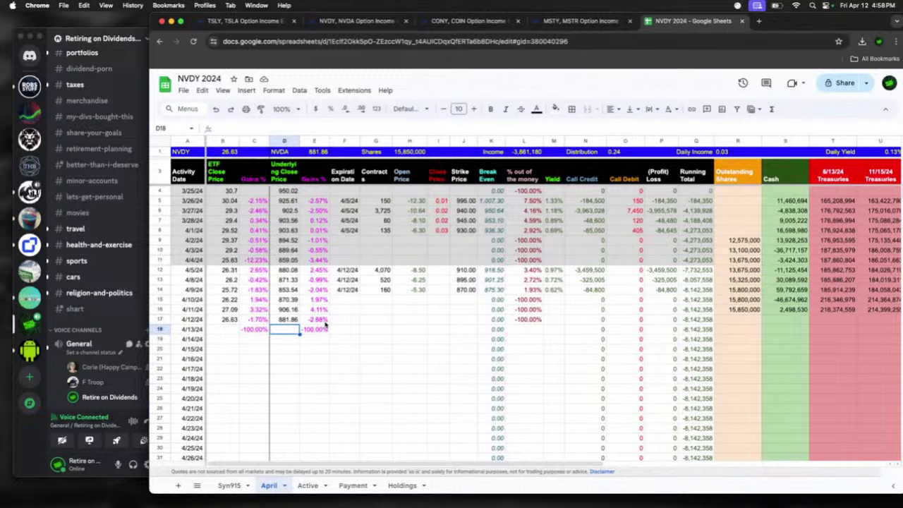
Step: Change the NVDY Daily Income formula in R1 to divide the distribution by 8 (=O1/8)
left_click(742, 153)
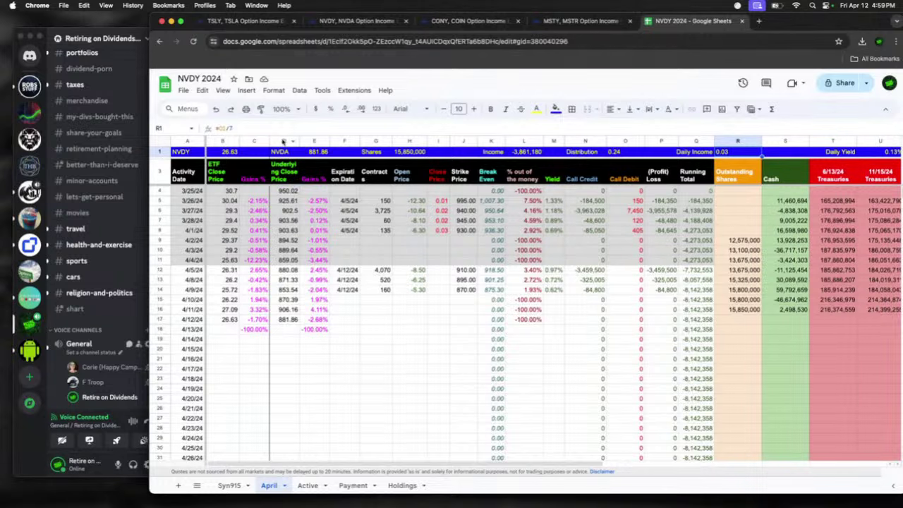
left_click(262, 129)
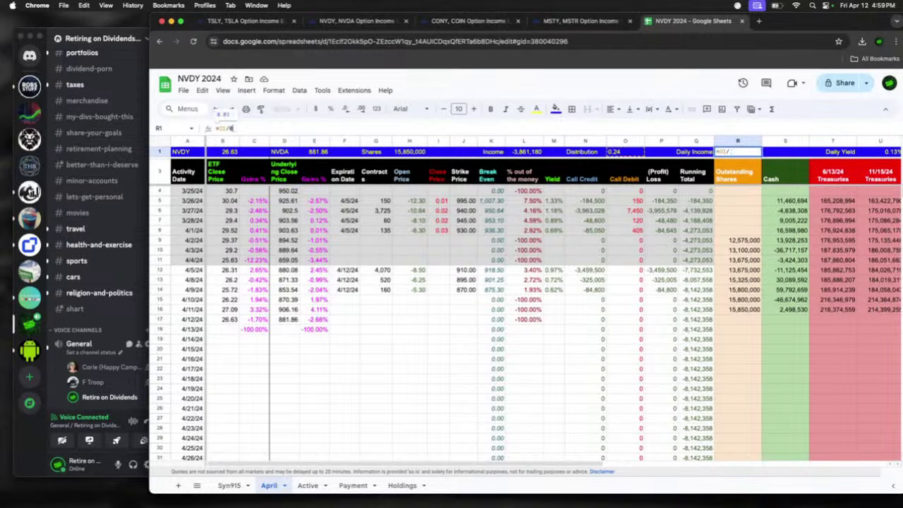
key("Return")
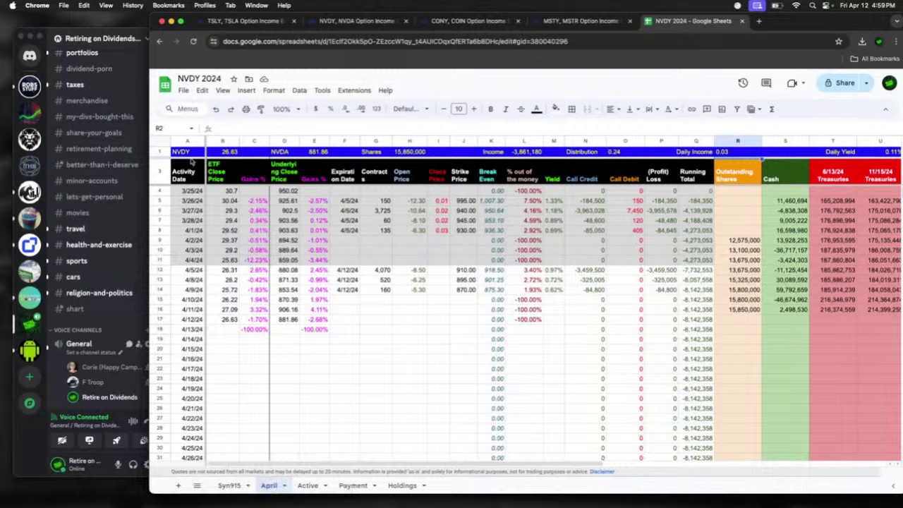
Step: Go back to the spreadsheet list and open the April sheet of MSTY 2024
left_click(164, 84)
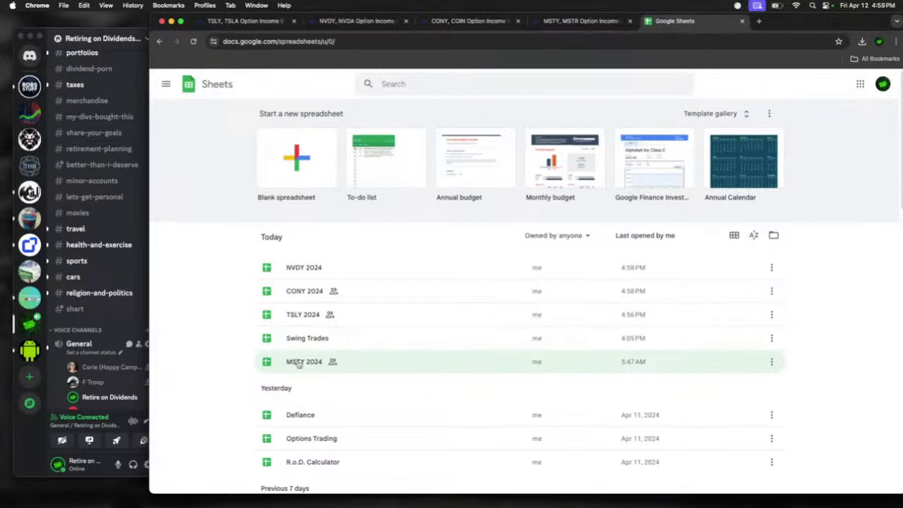
left_click(298, 362)
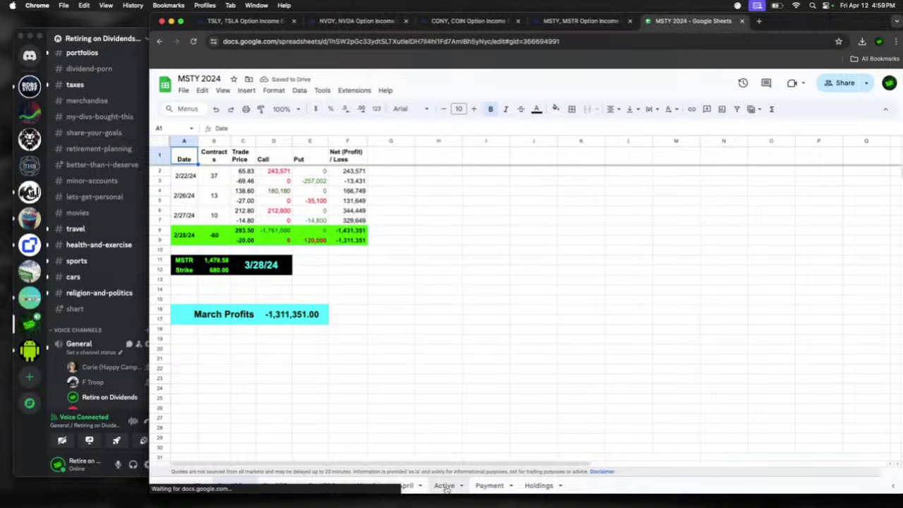
left_click(405, 486)
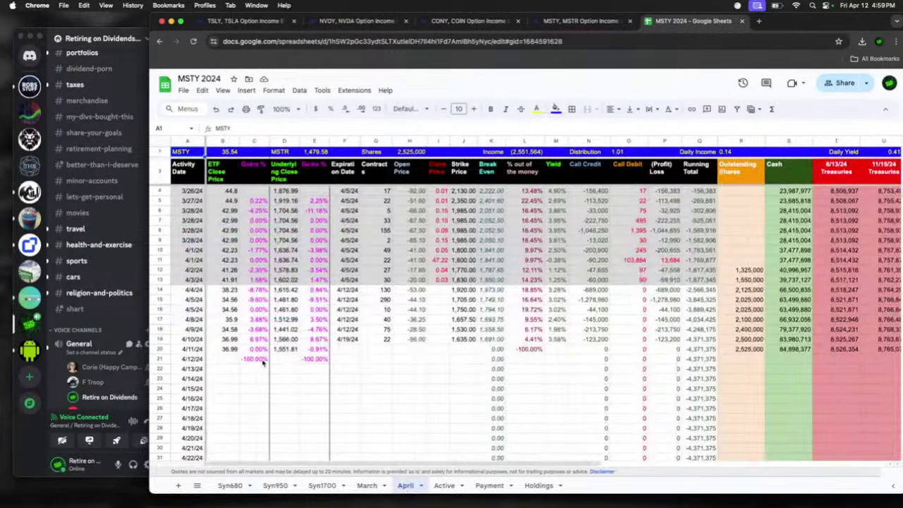
Step: In the 4/12/24 row, enter 35.54 as the ETF close price and 1479.58 as the underlying close price
left_click(224, 362)
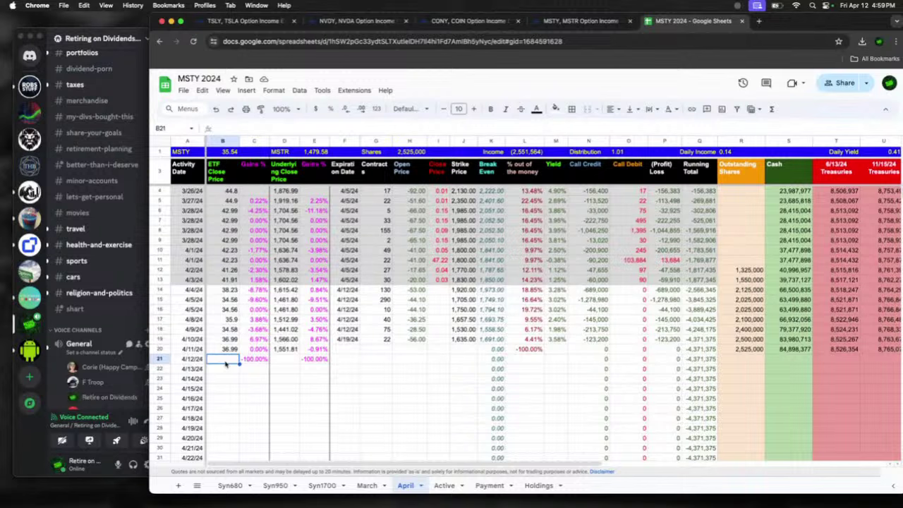
type("35")
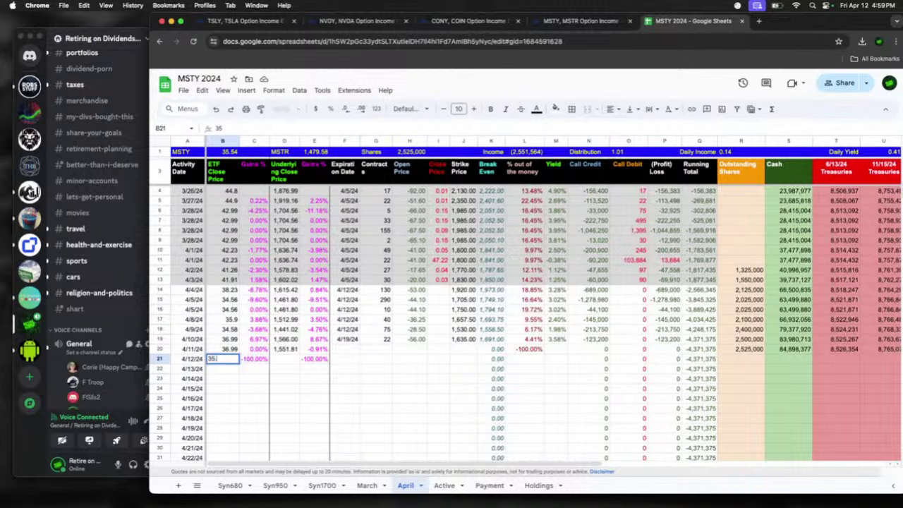
key("Tab")
key("Tab")
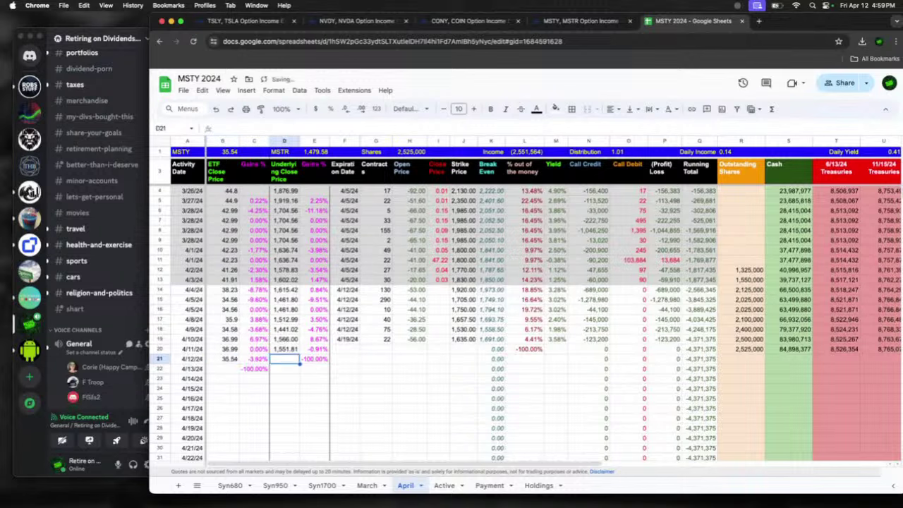
type("1,")
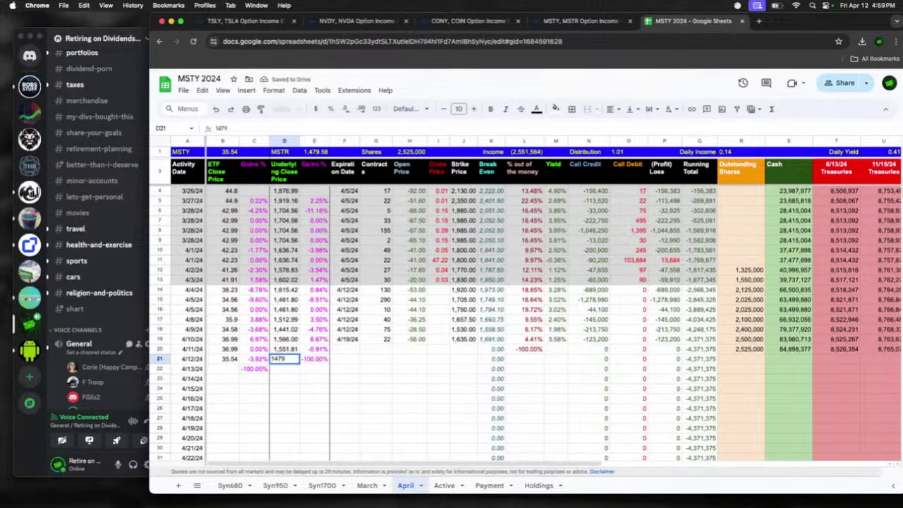
type("479.58")
key("Return")
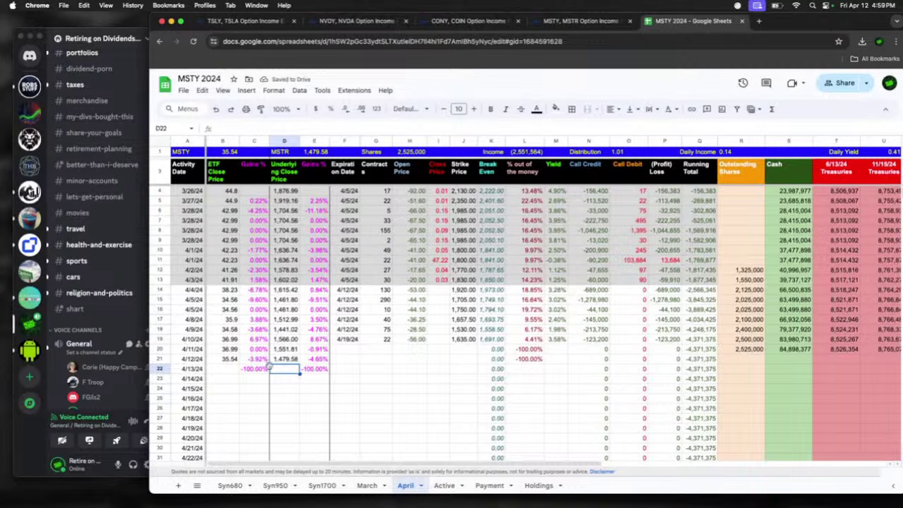
Step: Change the MSTY Daily Income formula in R1 to divide the distribution by 8 (=O1/8)
scroll(113, 358, "down", 2)
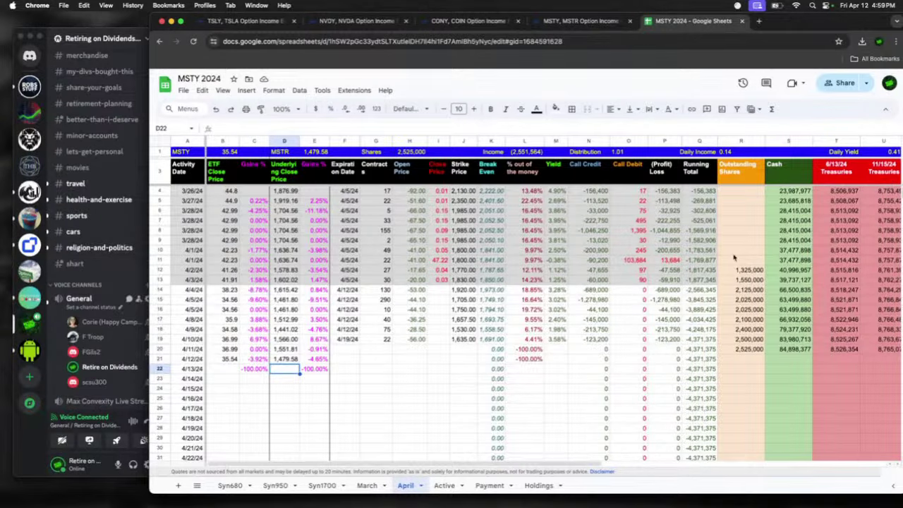
left_click(735, 151)
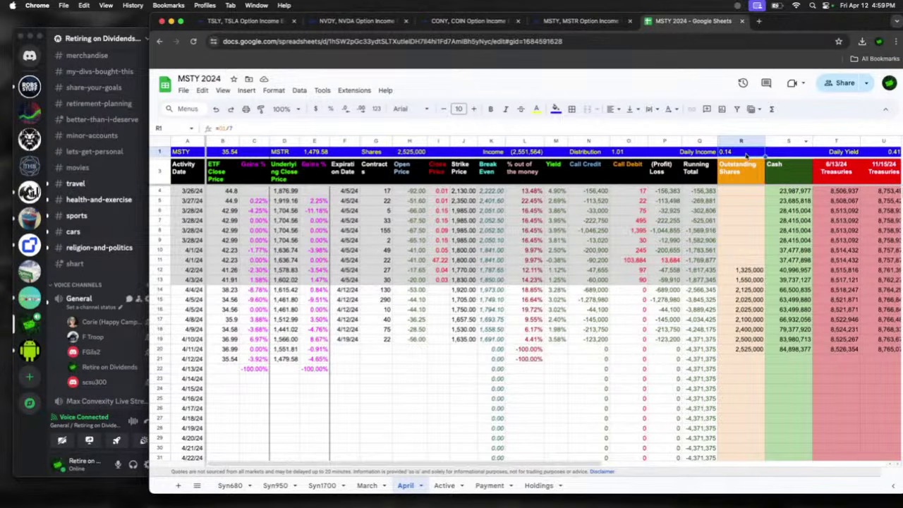
left_click(257, 128)
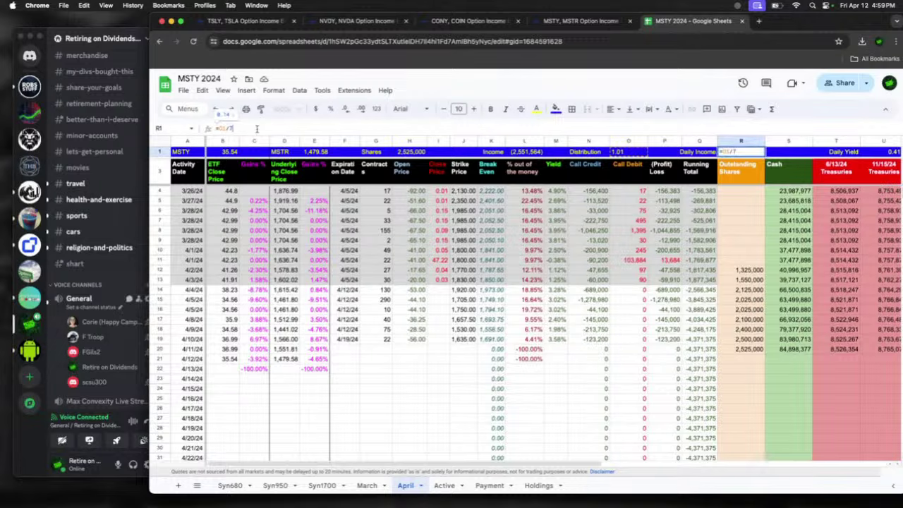
key("ctrl+a")
key("BackSpace")
key("Return")
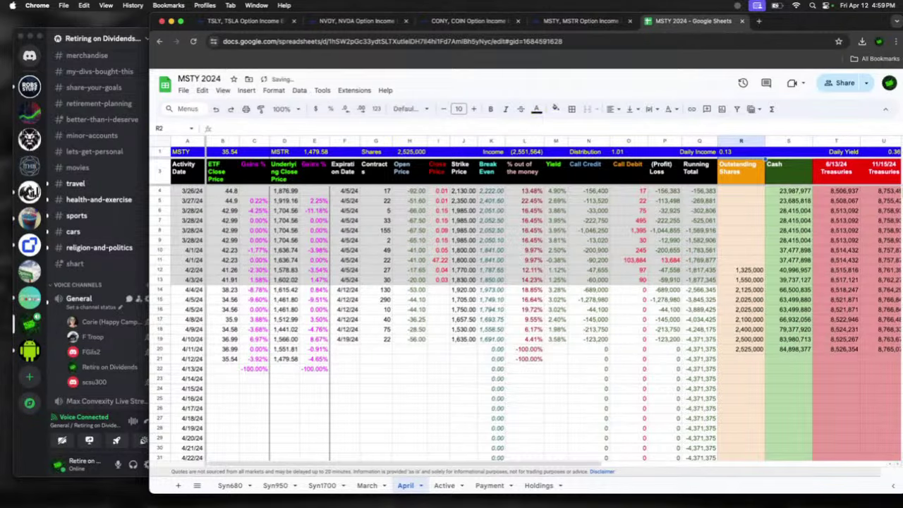
Step: Open the Active sheet of MSTY 2024 and set its zoom to 125%
left_click(445, 485)
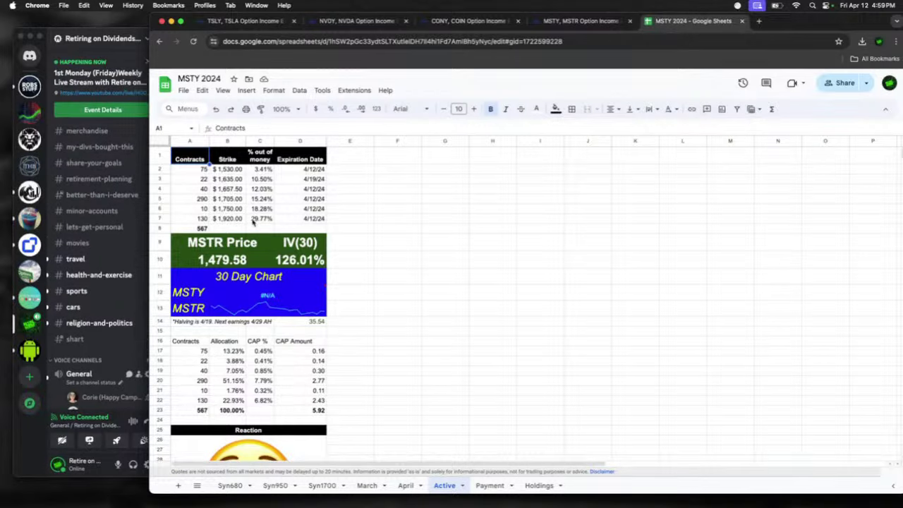
left_click(223, 91)
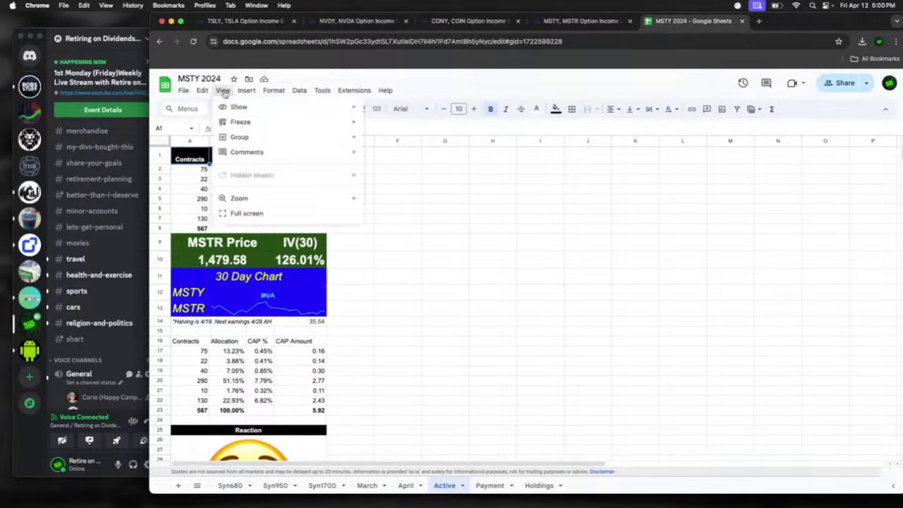
mouse_move(332, 201)
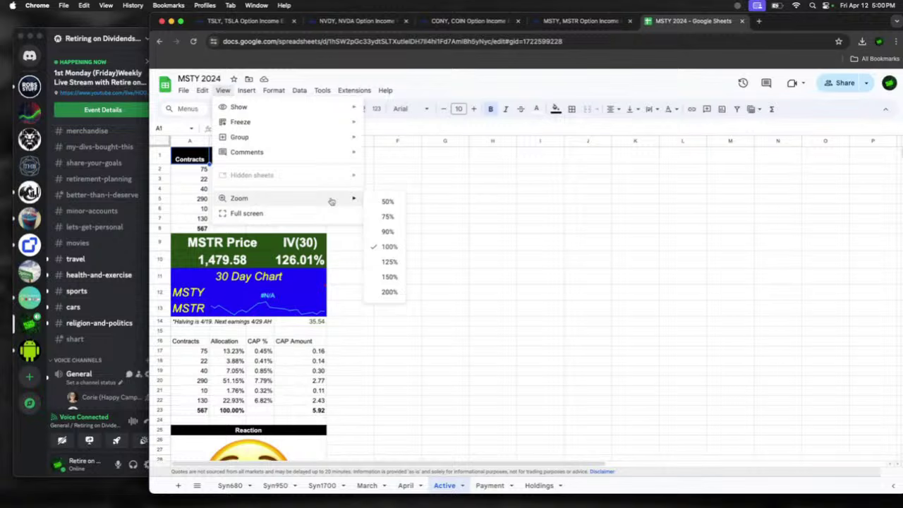
left_click(390, 261)
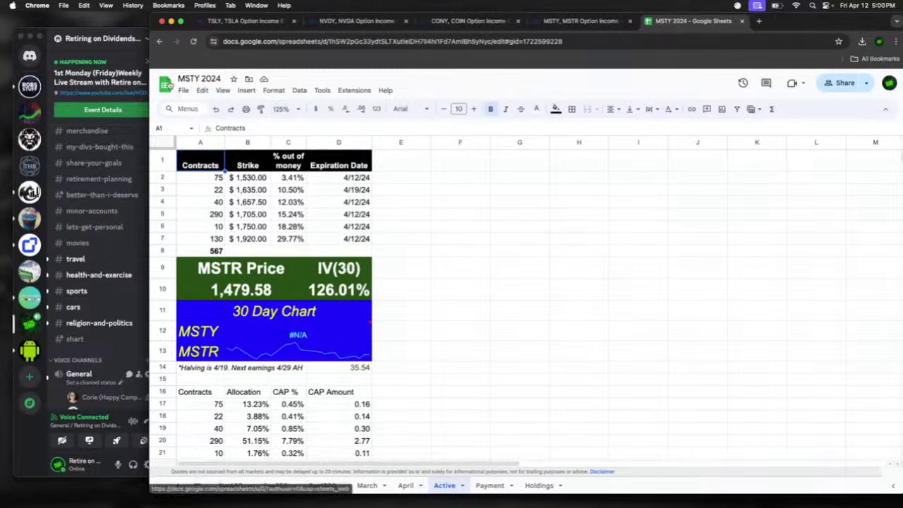
scroll(78, 374, "up", 2)
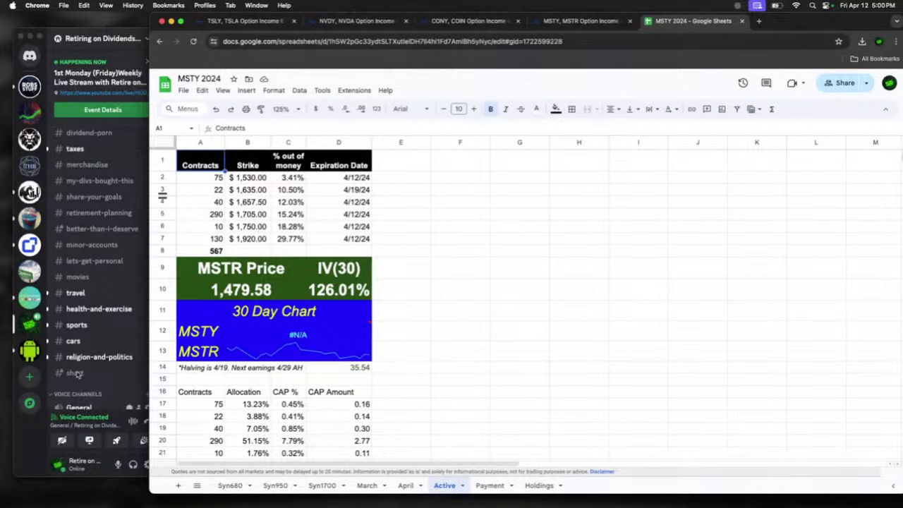
scroll(78, 374, "up", 5)
scroll(81, 370, "down", 10)
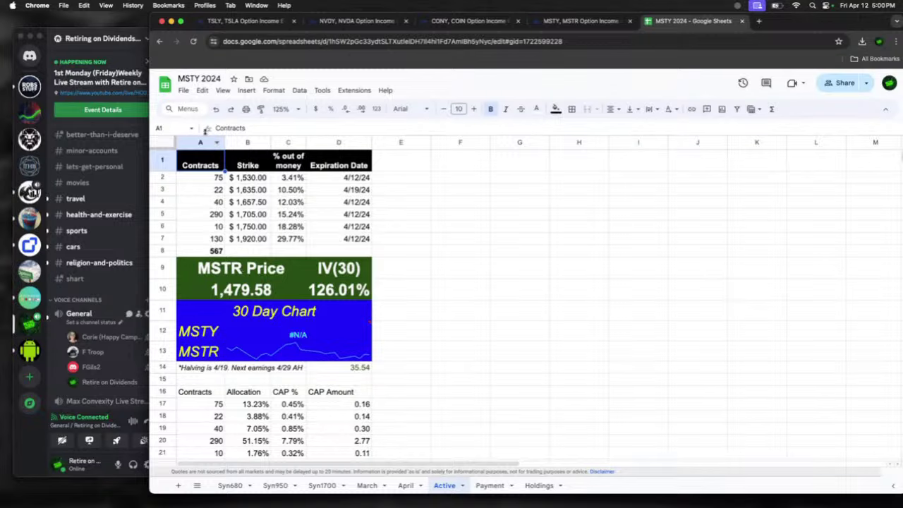
Step: Open the Active sheet of NVDY 2024 from the spreadsheet list and examine the 870 strike and the % out of money of its contracts
left_click(164, 86)
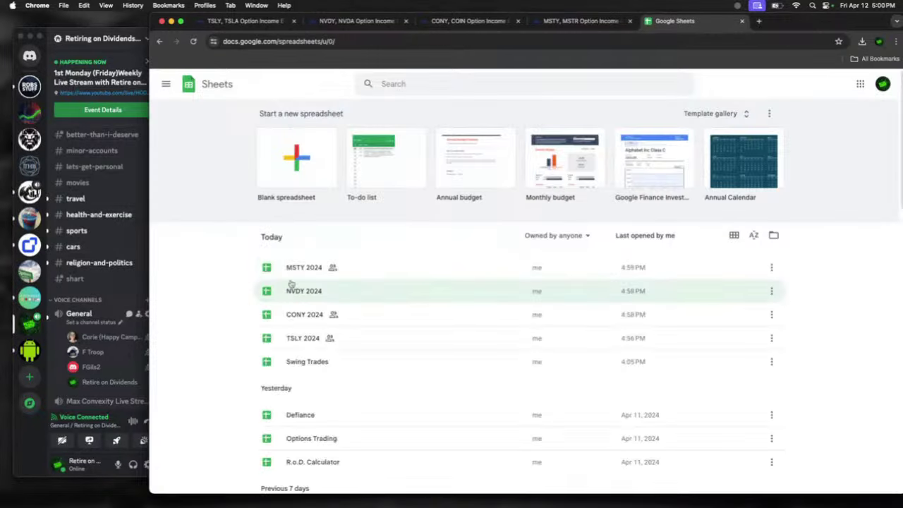
left_click(301, 297)
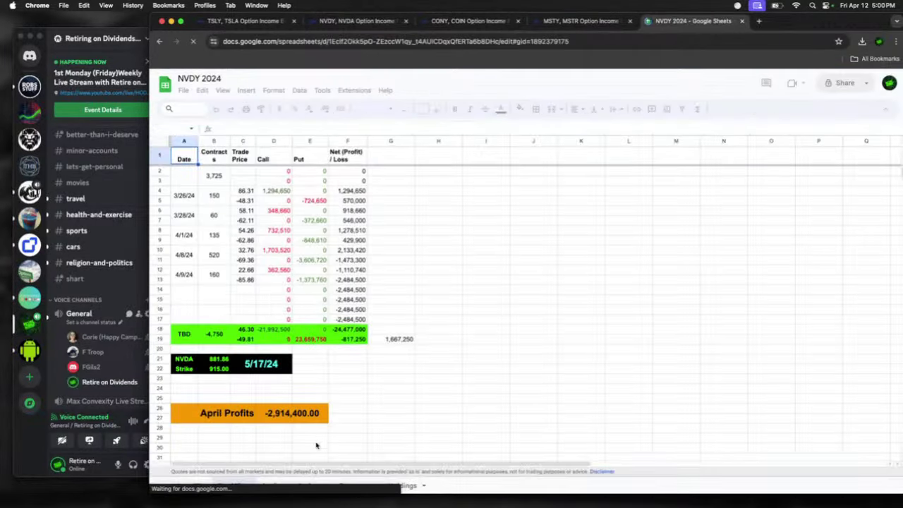
left_click(308, 486)
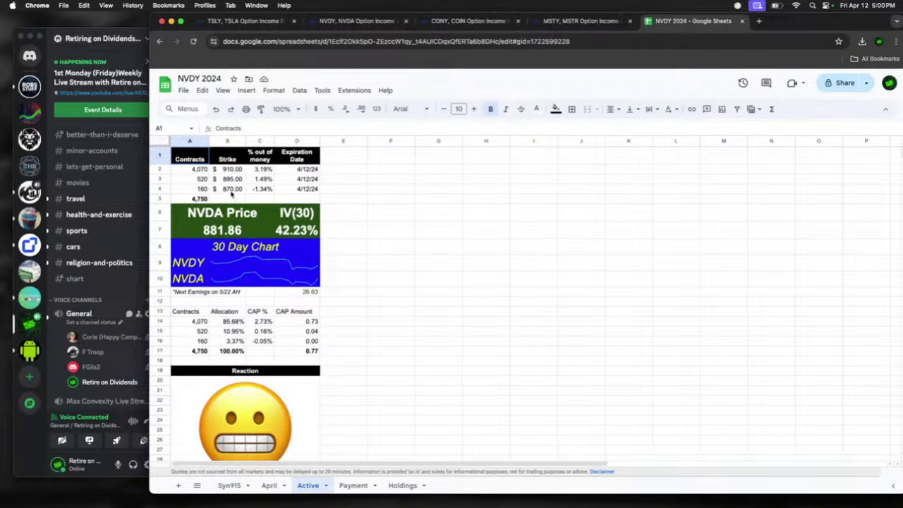
left_click(232, 191)
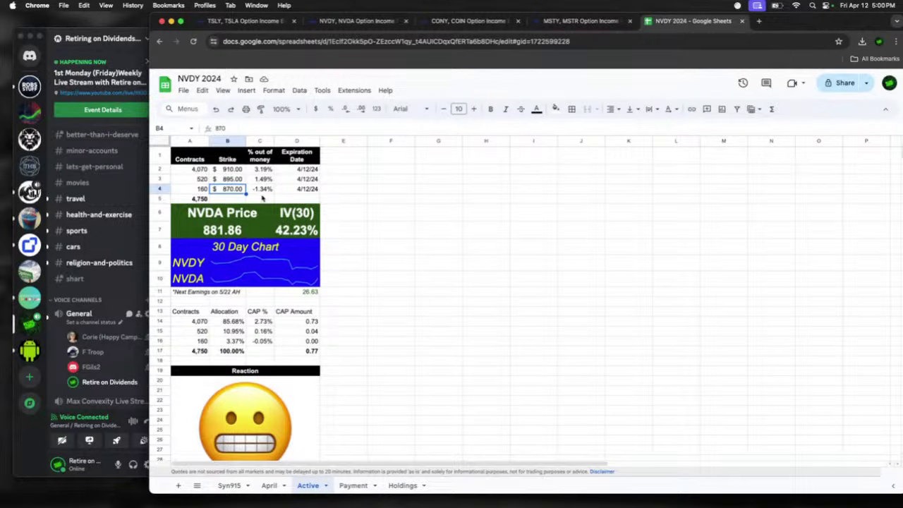
left_click(263, 190)
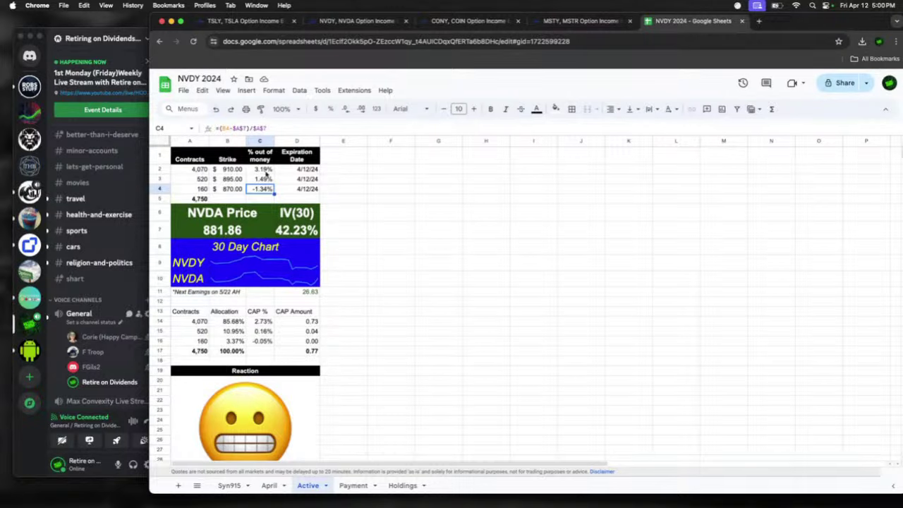
left_click(261, 180)
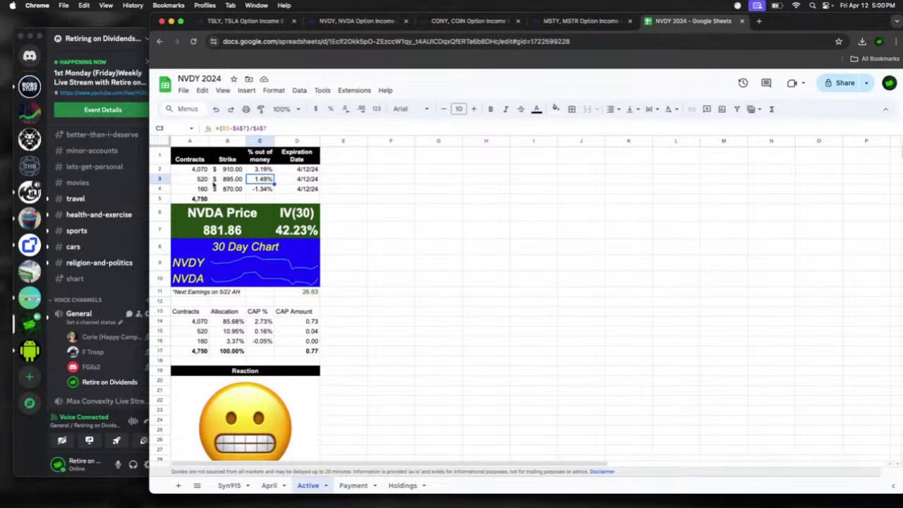
Step: Open CONY 2024 from the spreadsheet list, view its April and Active sheets, and check the % out of money of the 257.50 strike
left_click(165, 84)
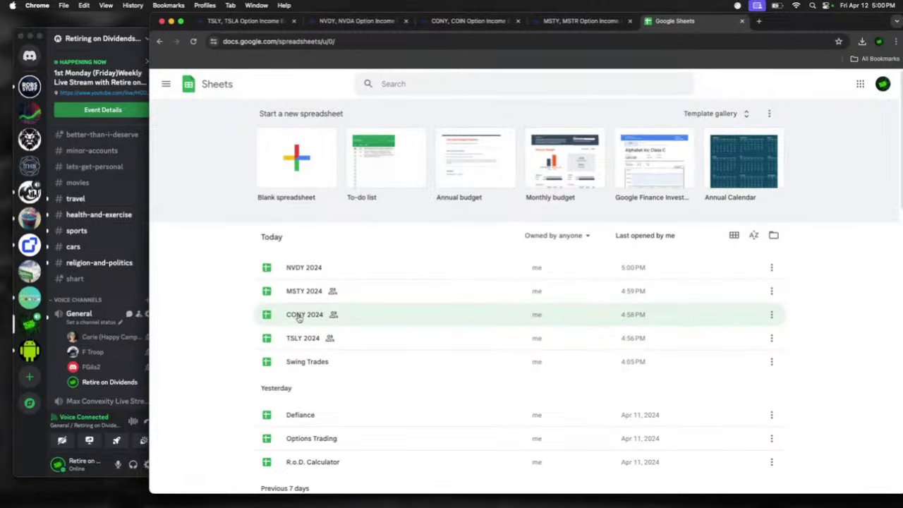
left_click(300, 317)
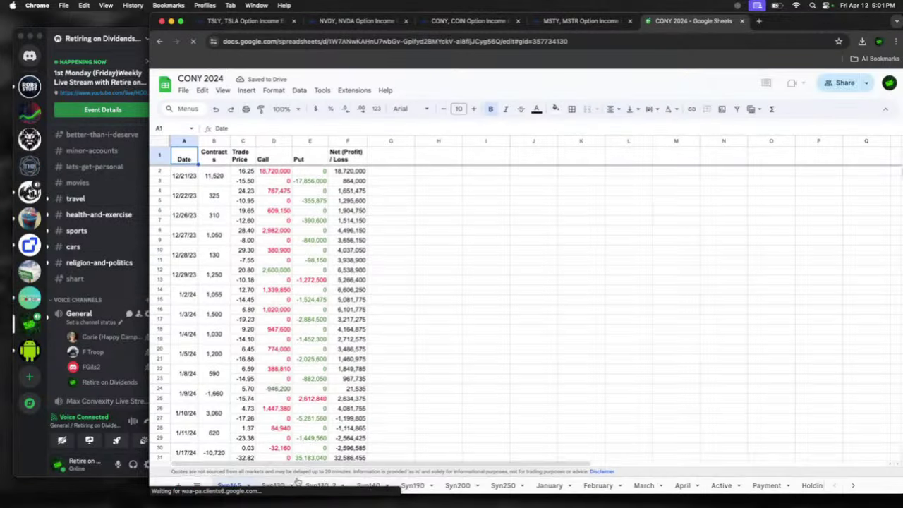
left_click(683, 485)
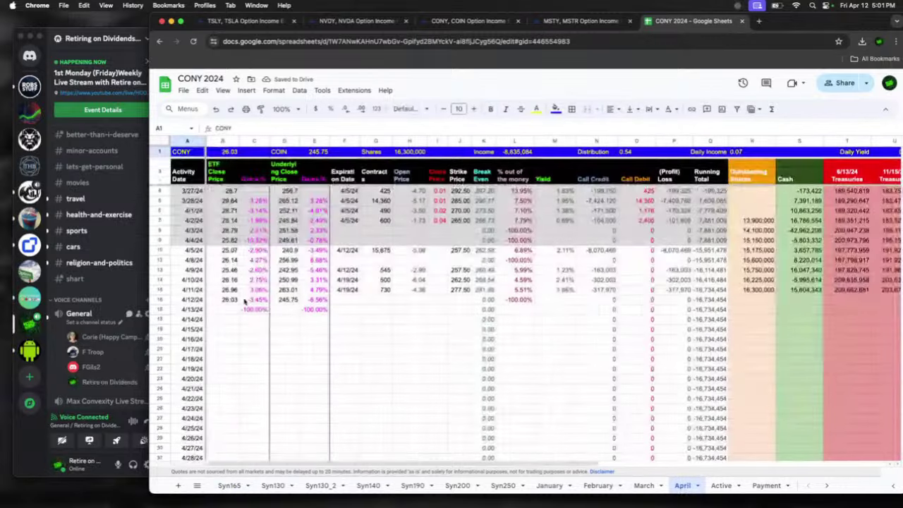
left_click(721, 485)
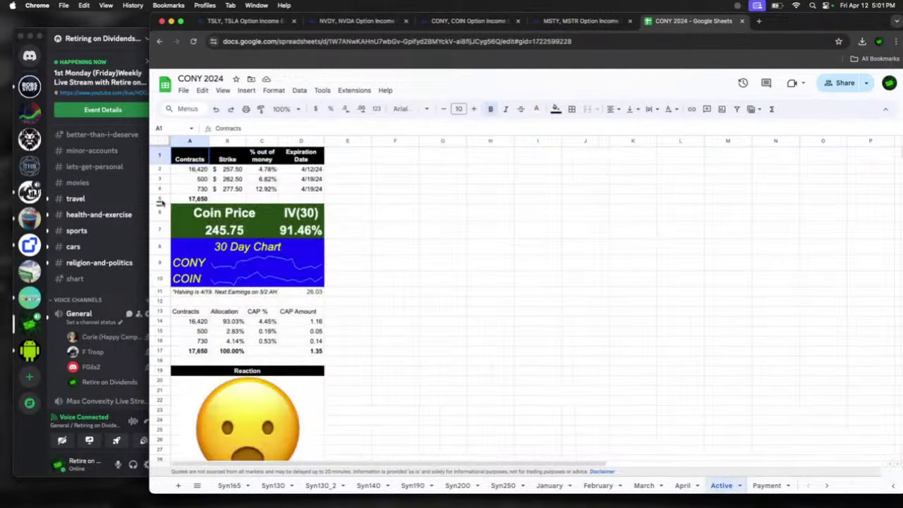
left_click(266, 171)
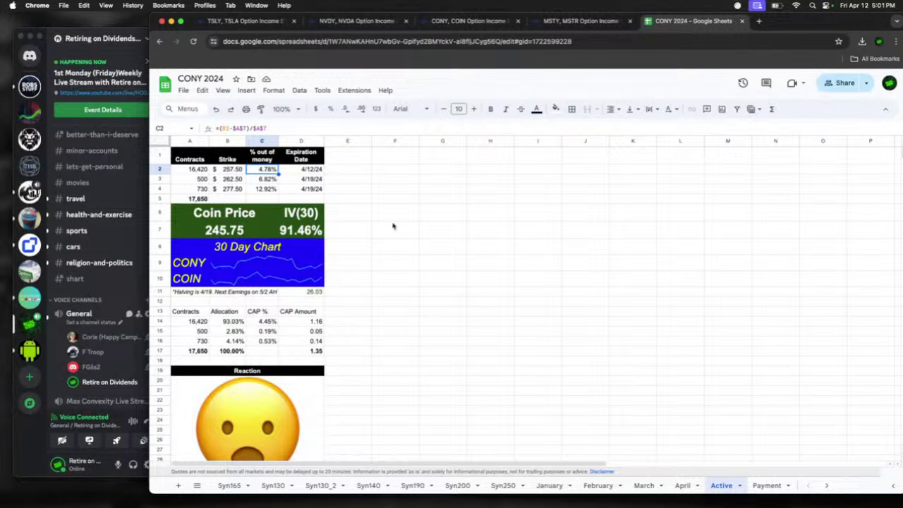
Step: Go back to the spreadsheet list and open the Active sheet of TSLY 2024 to review its contracts
left_click(164, 84)
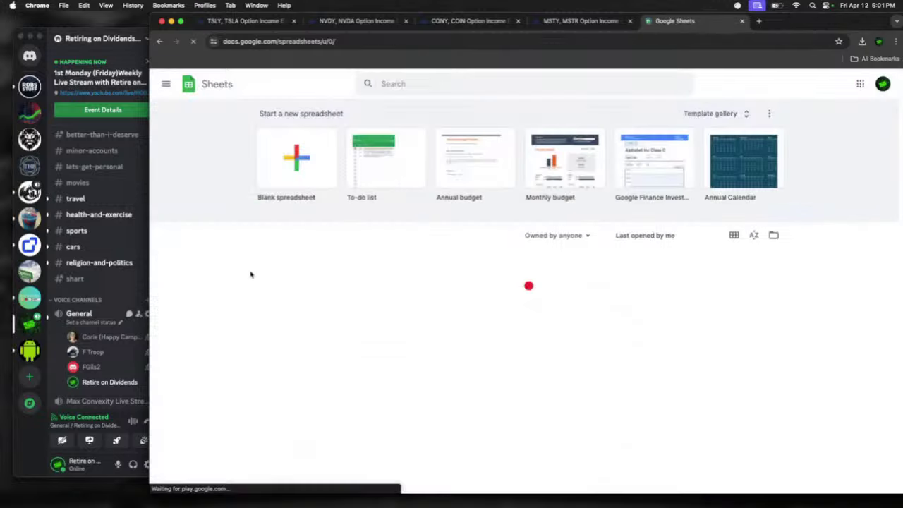
left_click(302, 338)
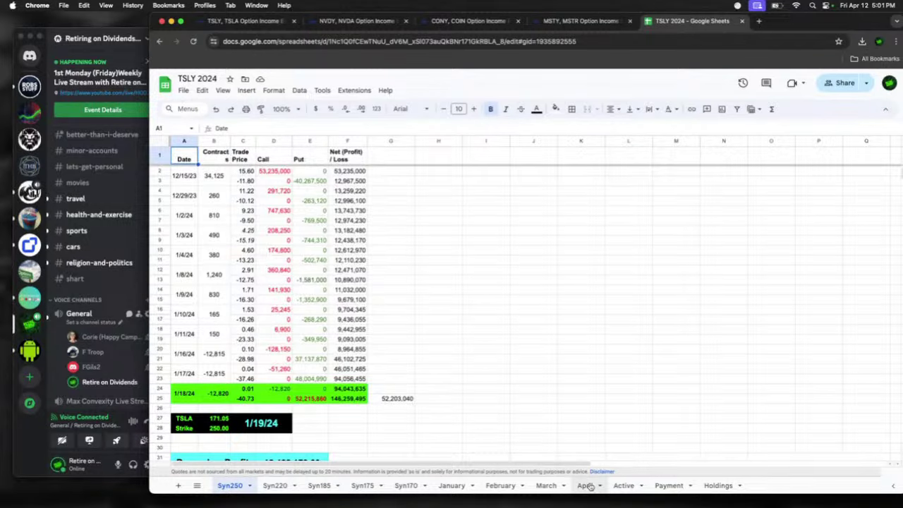
left_click(623, 486)
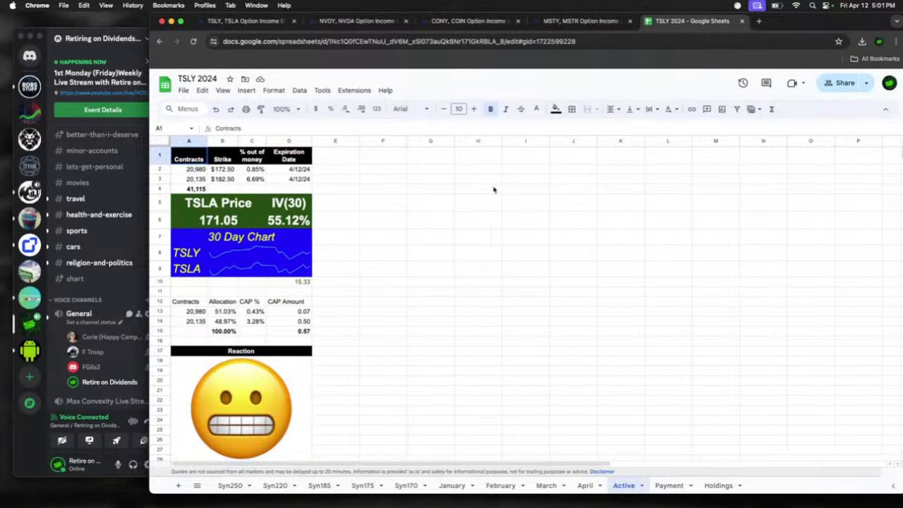
Step: Switch to the YieldMax TSLY page and examine its Top 10 Holdings table
left_click(233, 23)
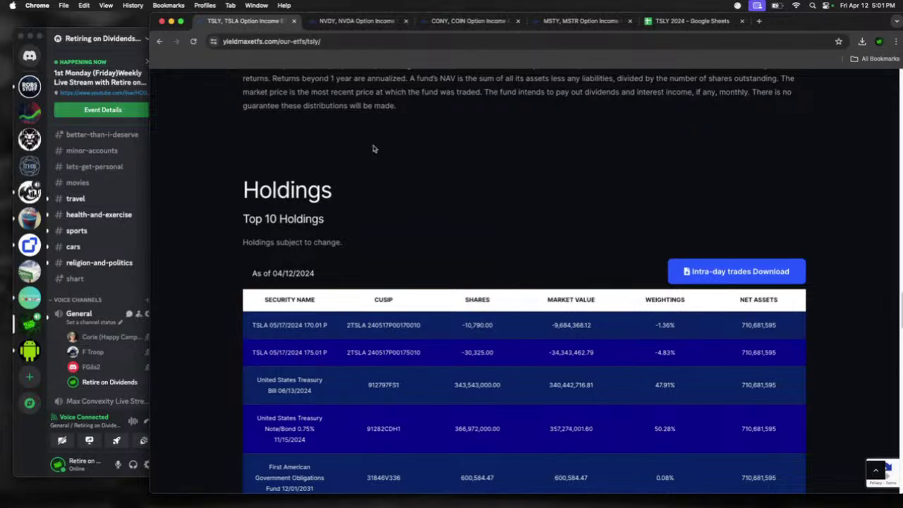
scroll(555, 298, "down", 1)
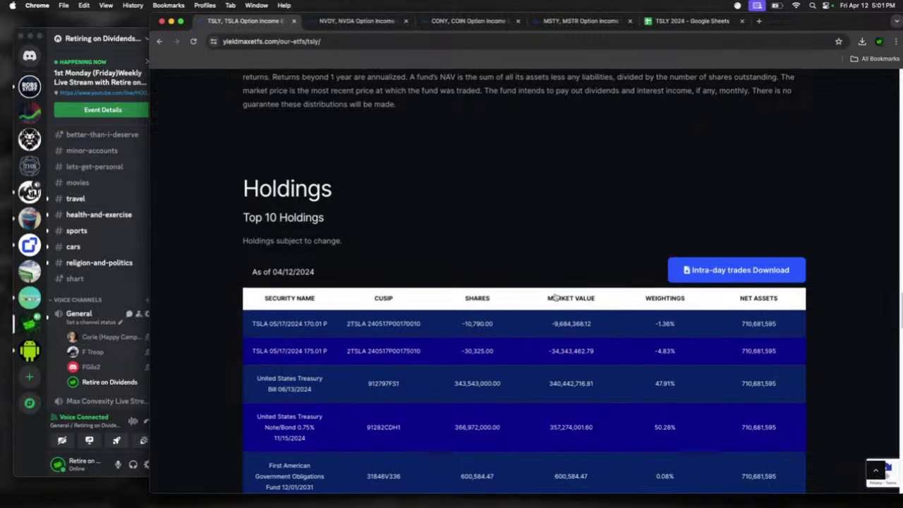
scroll(555, 296, "down", 1)
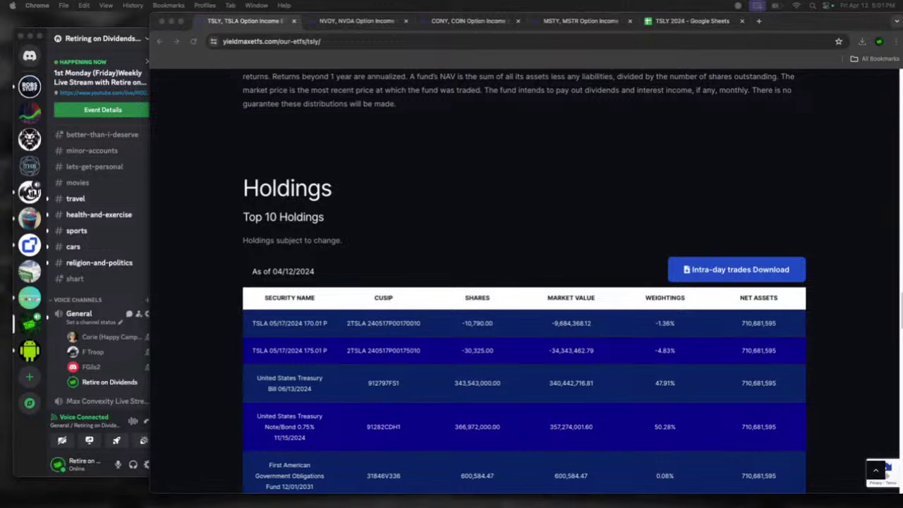
Step: Download the intra-day trades file from the Holdings section of the YieldMax MSTY page, view MSTY_intraday in Numbers and close it
left_click(578, 20)
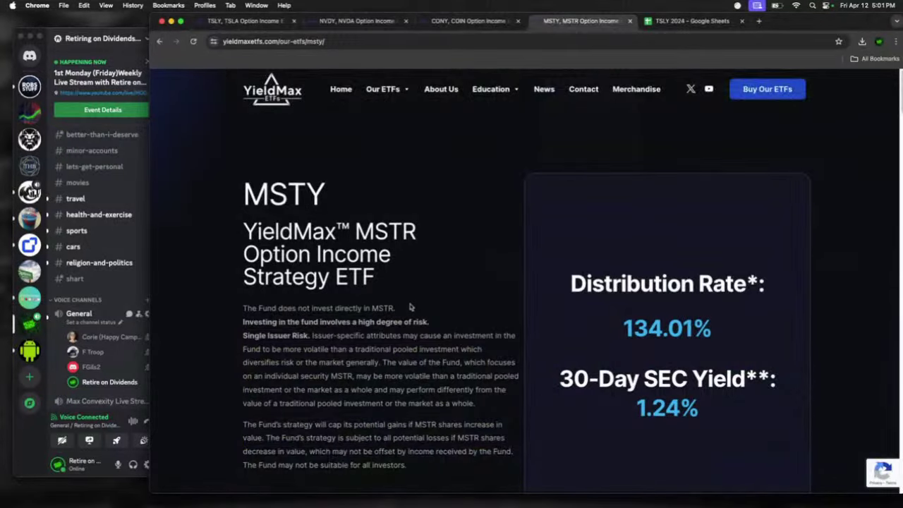
scroll(637, 332, "down", 15)
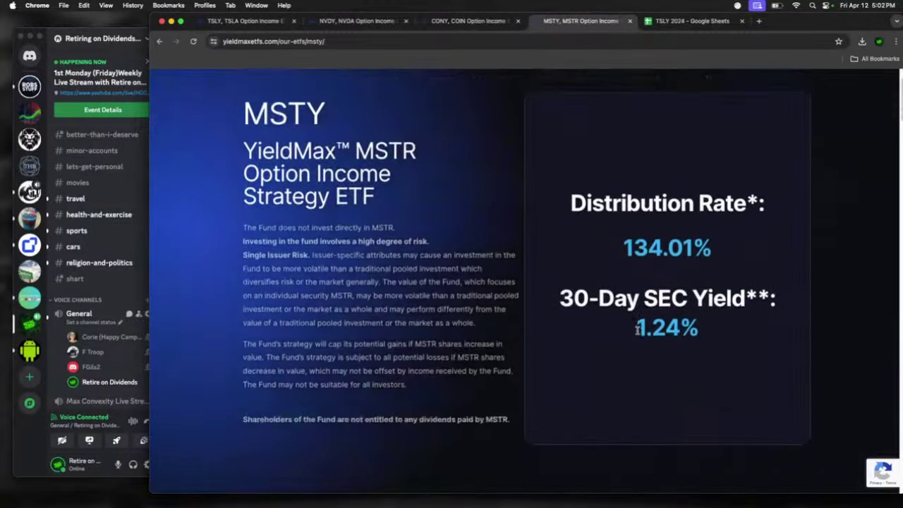
scroll(620, 330, "down", 10)
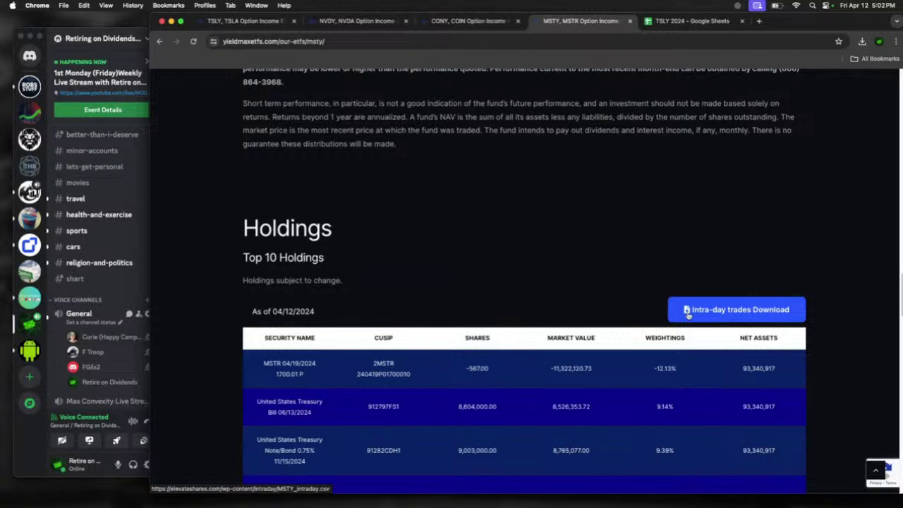
left_click(743, 311)
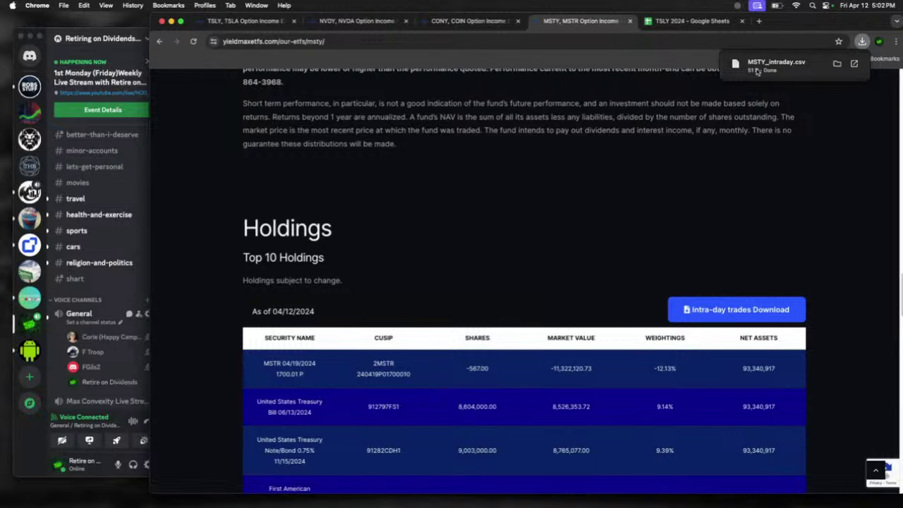
left_click(853, 64)
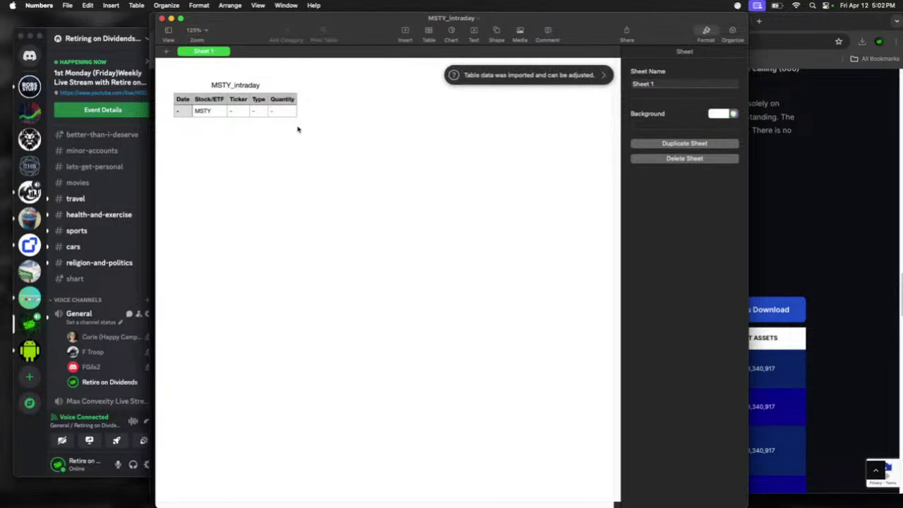
left_click(161, 19)
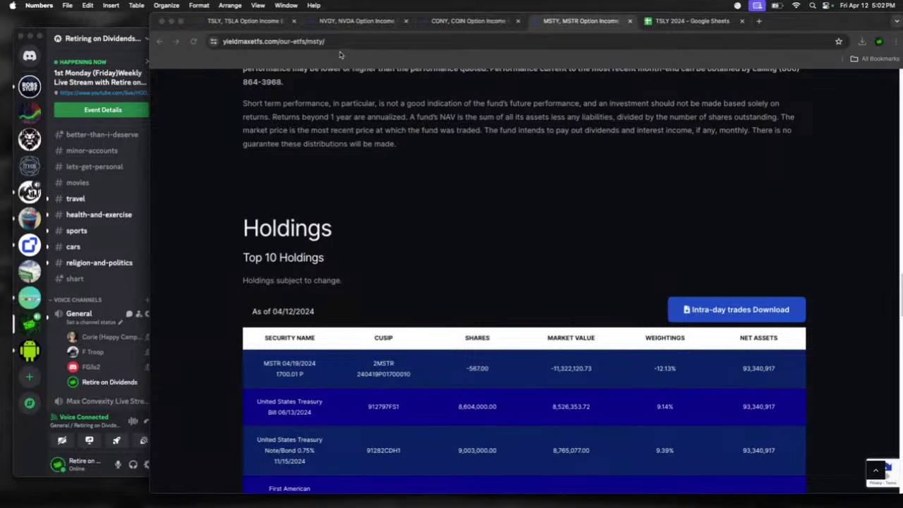
Step: Switch back to TSLY 2024, return to the spreadsheet list and open the Swing Trades spreadsheet
left_click(675, 22)
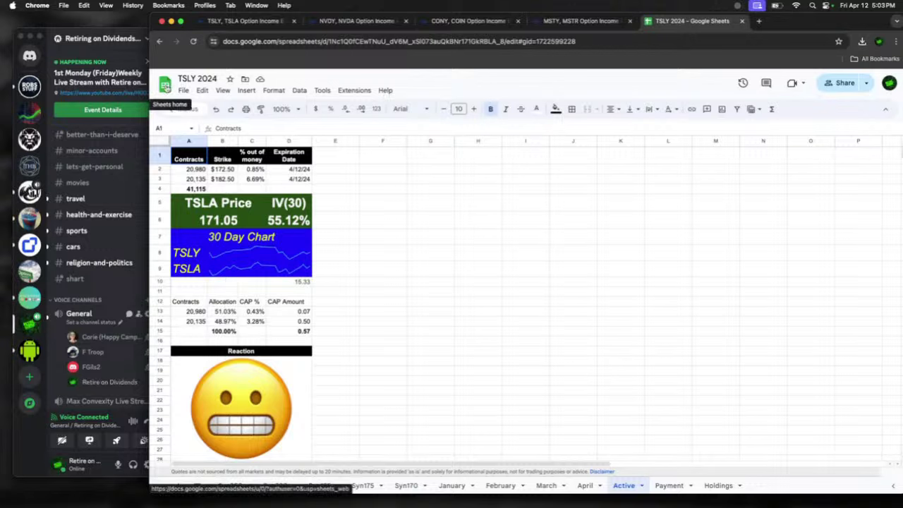
left_click(166, 87)
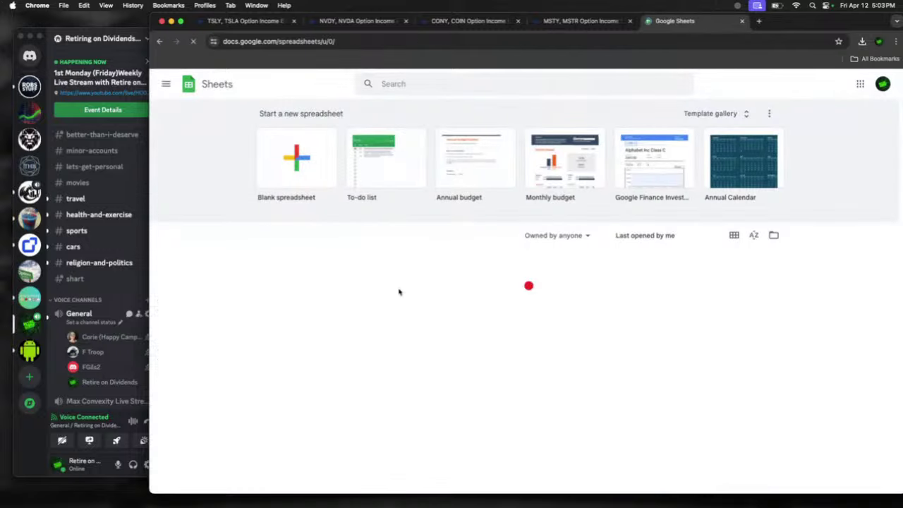
left_click(311, 366)
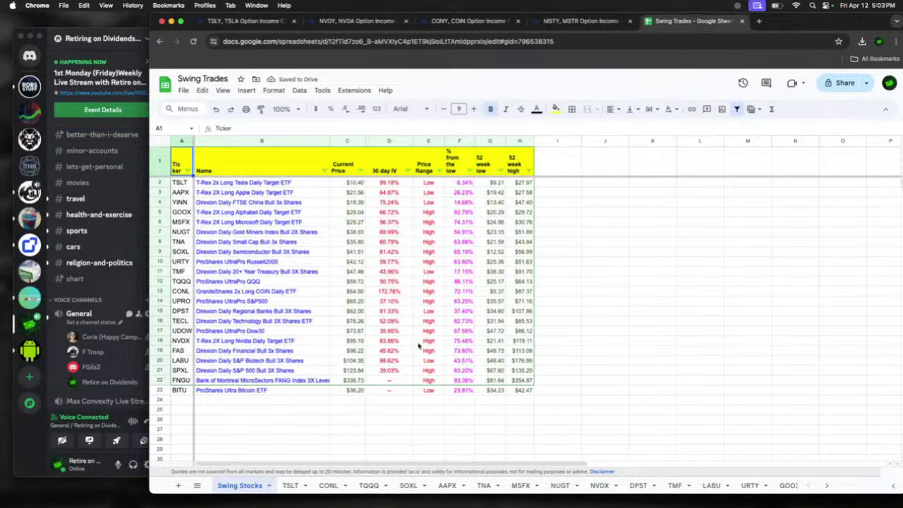
Step: Open the TSLT sheet and check the 4/5/24 sell price, the 4/11/24 buy price and the 3/13/24 amount invested
left_click(290, 485)
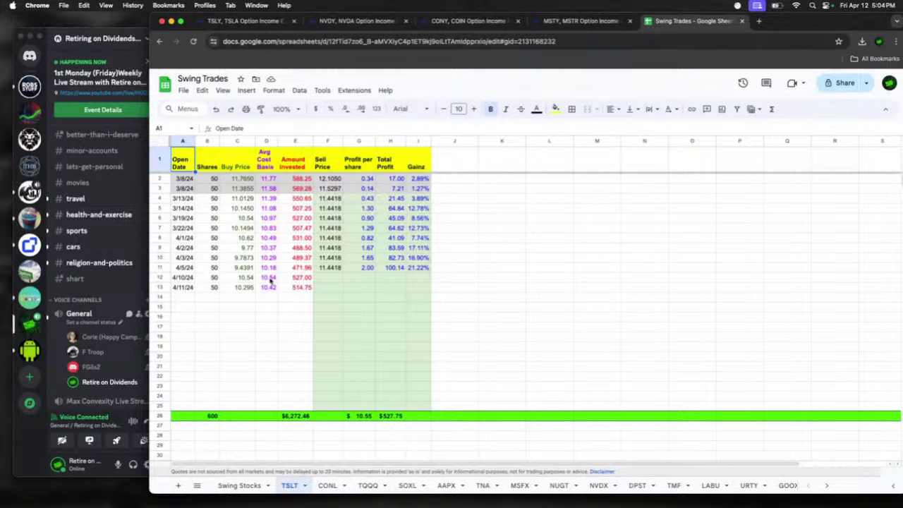
left_click(329, 267)
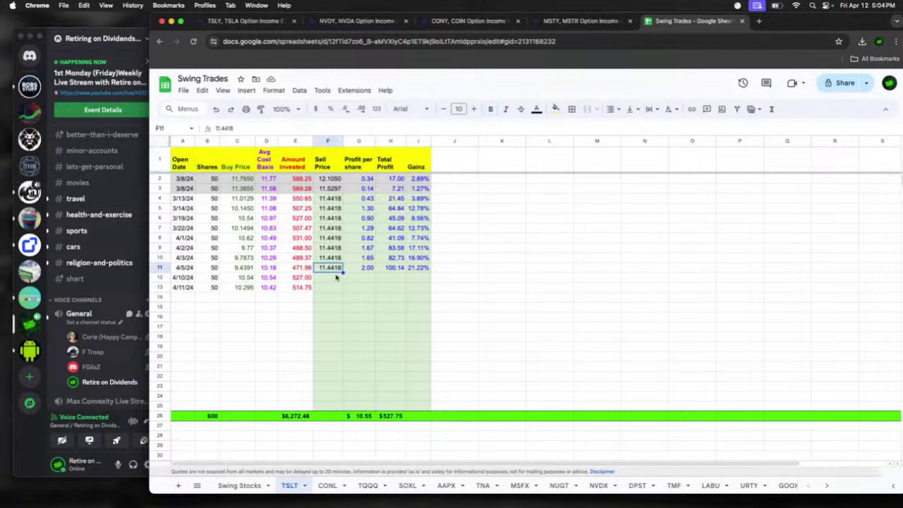
left_click(245, 286)
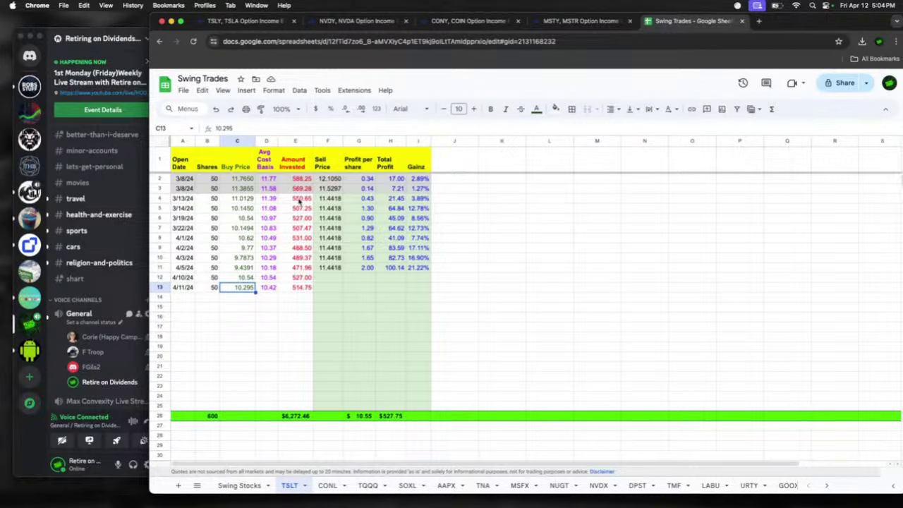
left_click(299, 201)
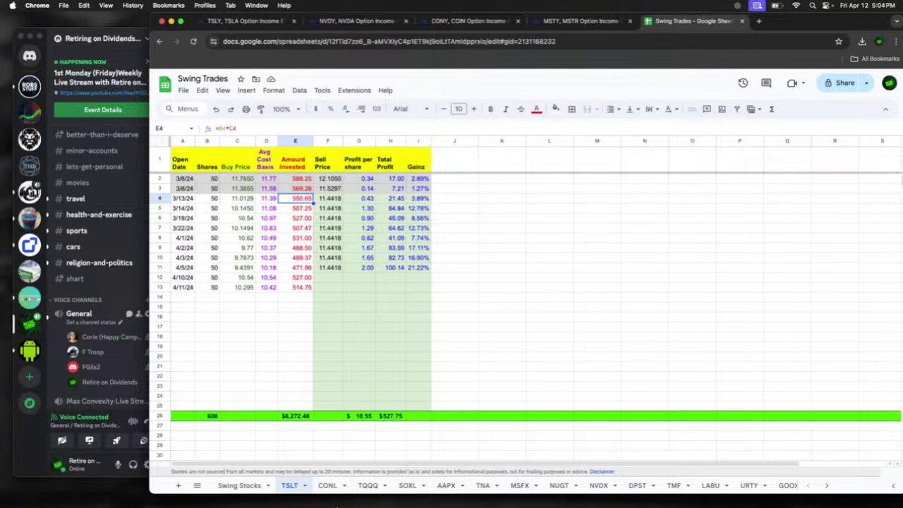
Step: Open the CONL sheet and review its open positions and average cost basis
left_click(327, 485)
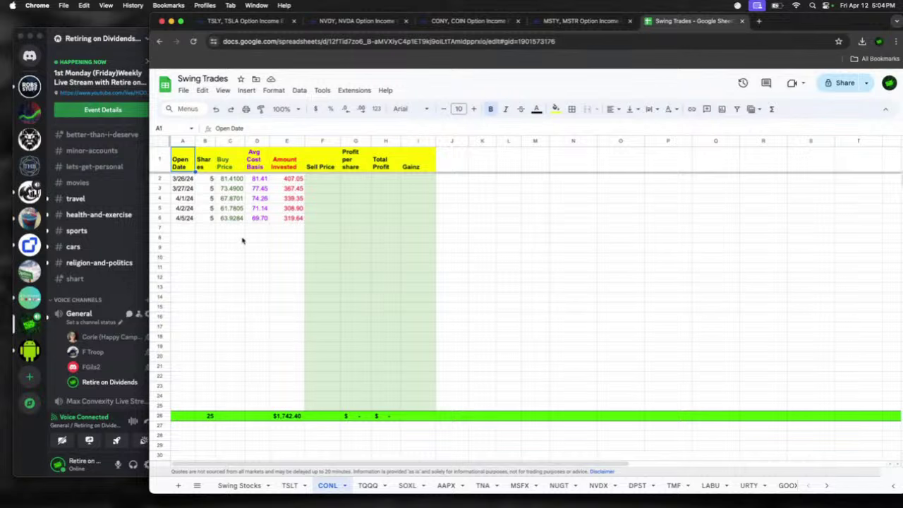
left_click(204, 228)
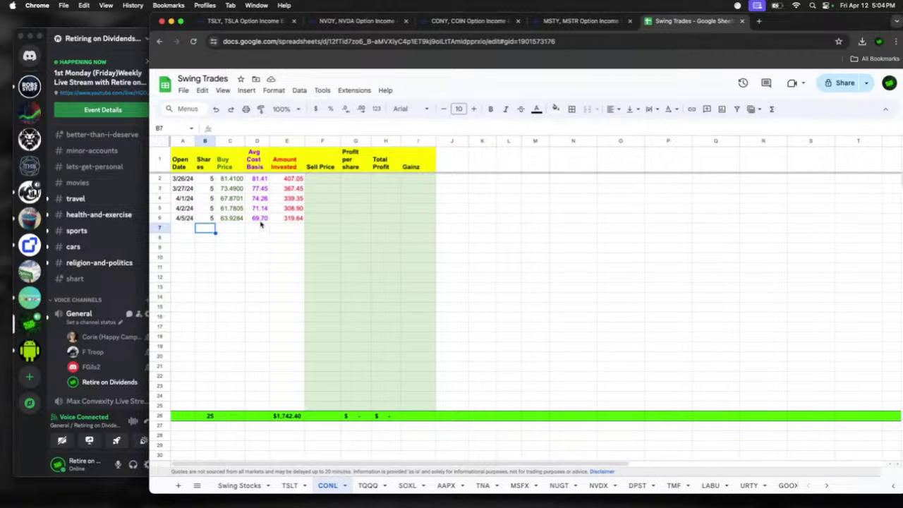
scroll(251, 241, "down", 1)
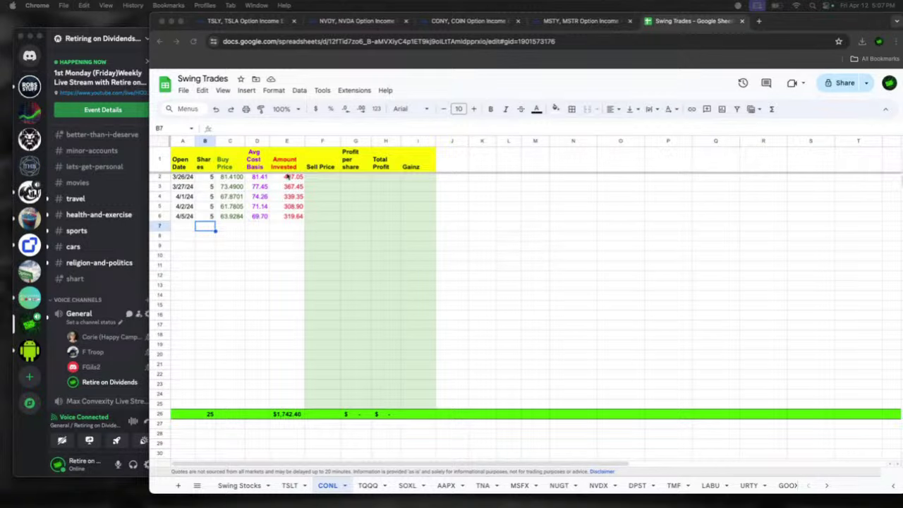
Step: Set the spreadsheet's zoom level to 125% to enlarge the CONL trades
left_click(223, 91)
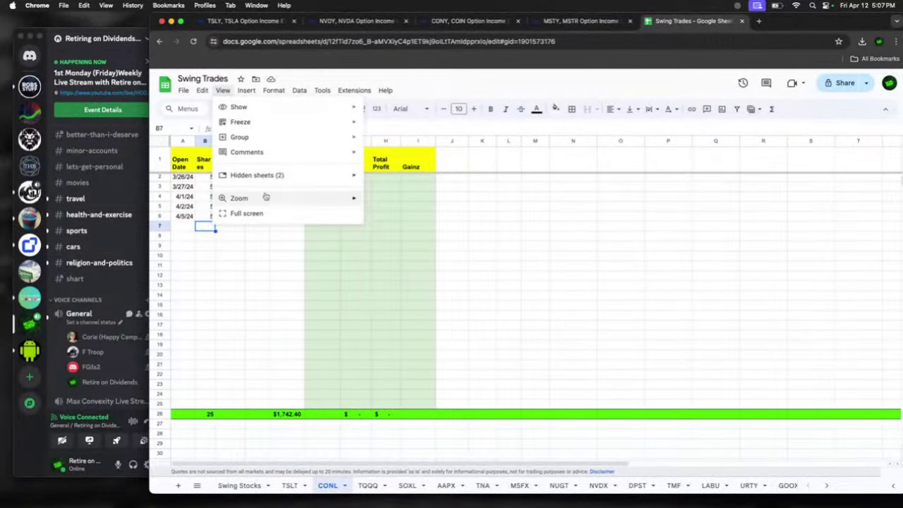
mouse_move(352, 200)
left_click(392, 262)
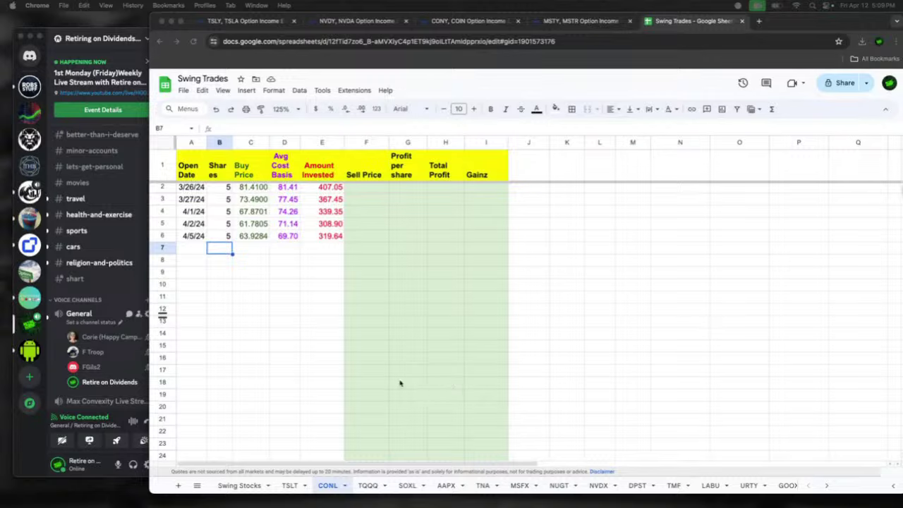
scroll(399, 383, "down", 2)
scroll(400, 383, "up", 2)
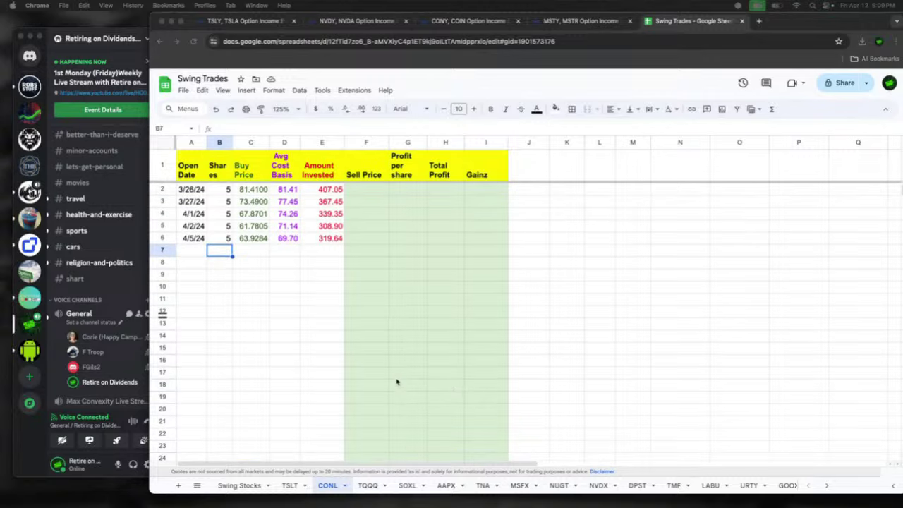
Step: Review the trades on the TQQQ sheet and on the SOXL sheet
left_click(372, 493)
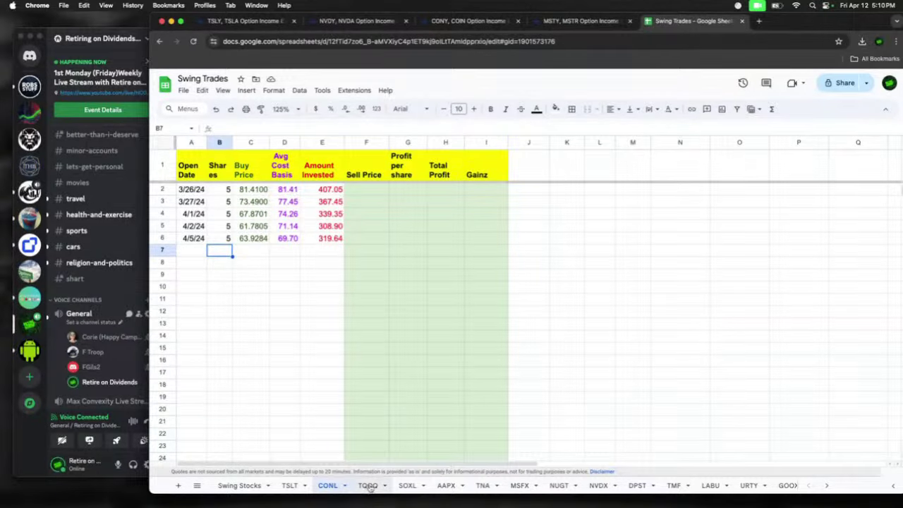
left_click(370, 486)
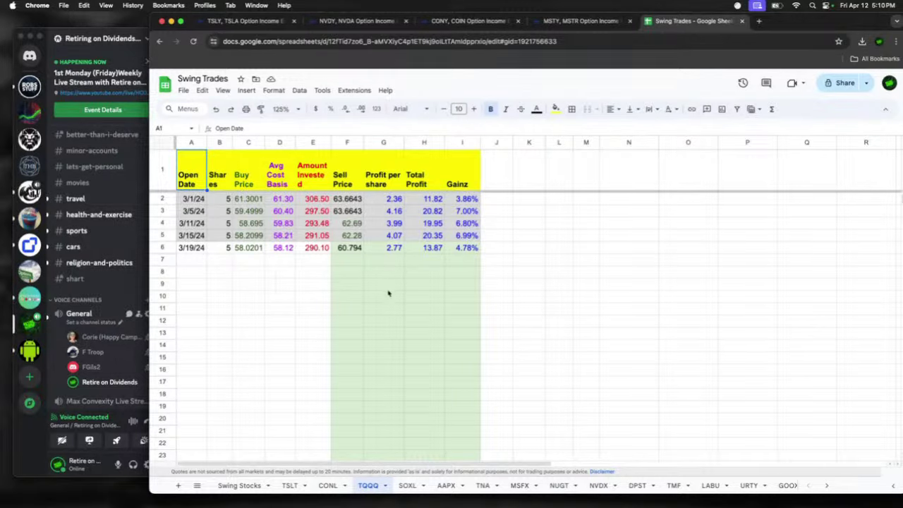
scroll(389, 293, "down", 1)
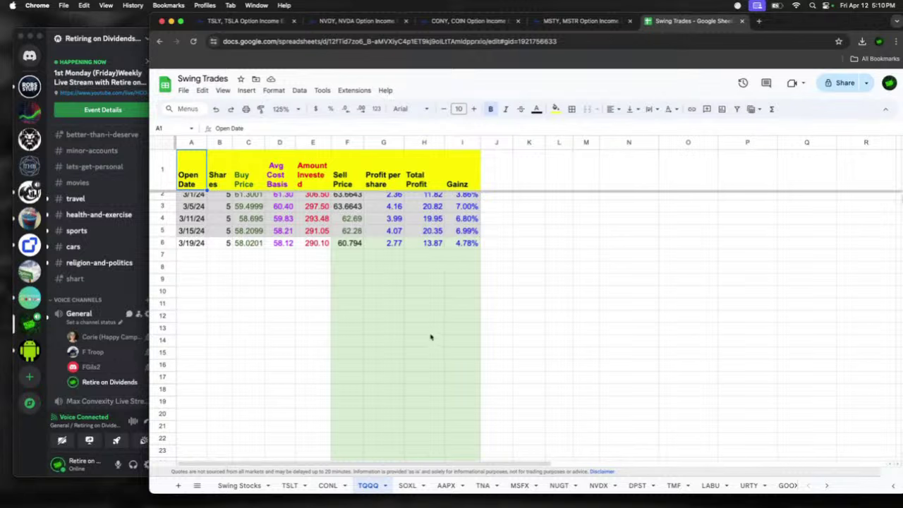
left_click(407, 485)
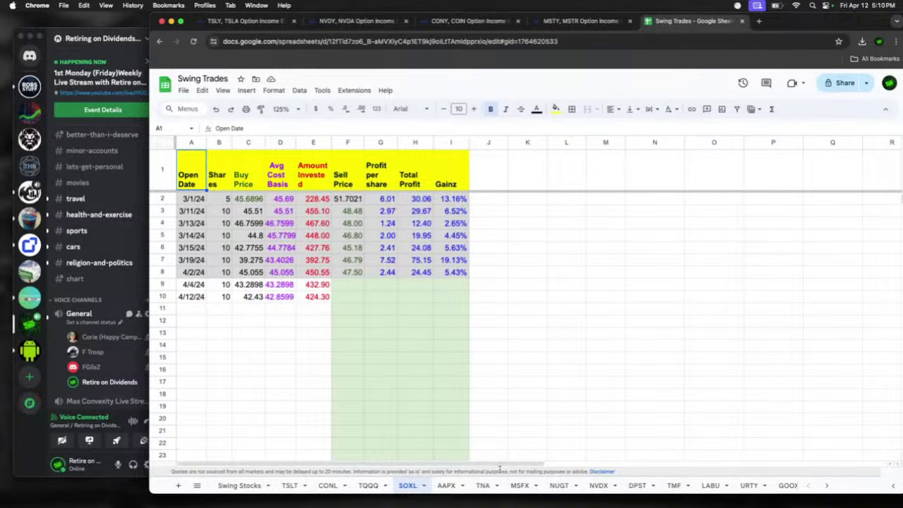
Step: Open the AAPX sheet and check the Total Profit sum in its totals row
left_click(446, 485)
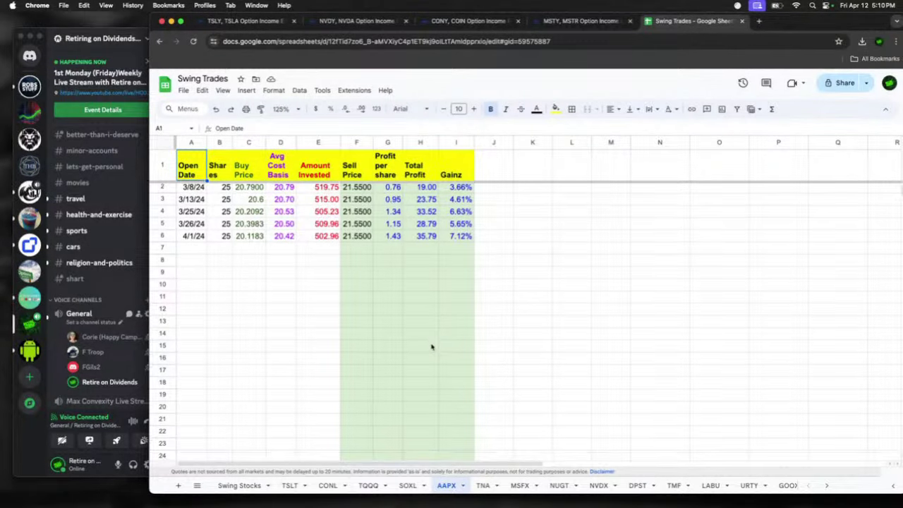
scroll(432, 347, "down", 3)
left_click(434, 379)
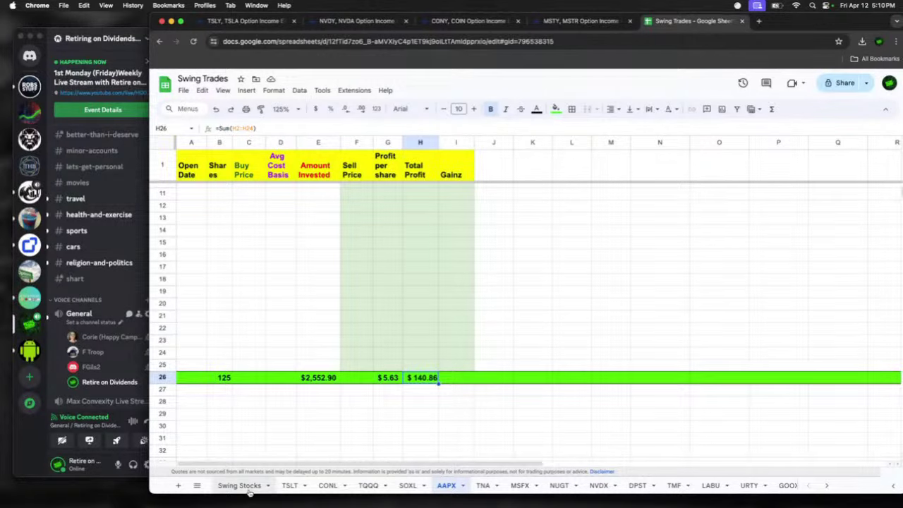
Step: Review the ticker list on the Swing Stocks sheet and view the trades on the TNA sheet
left_click(239, 486)
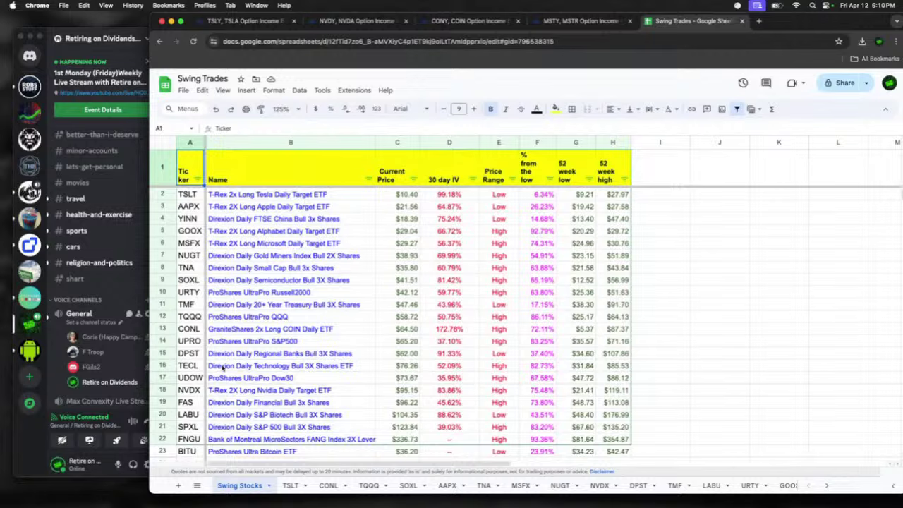
scroll(201, 356, "down", 2)
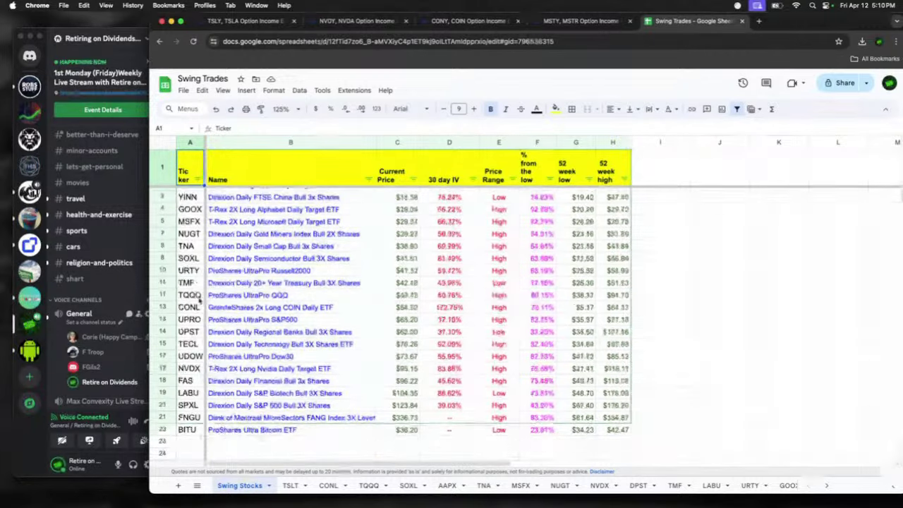
scroll(187, 319, "up", 1)
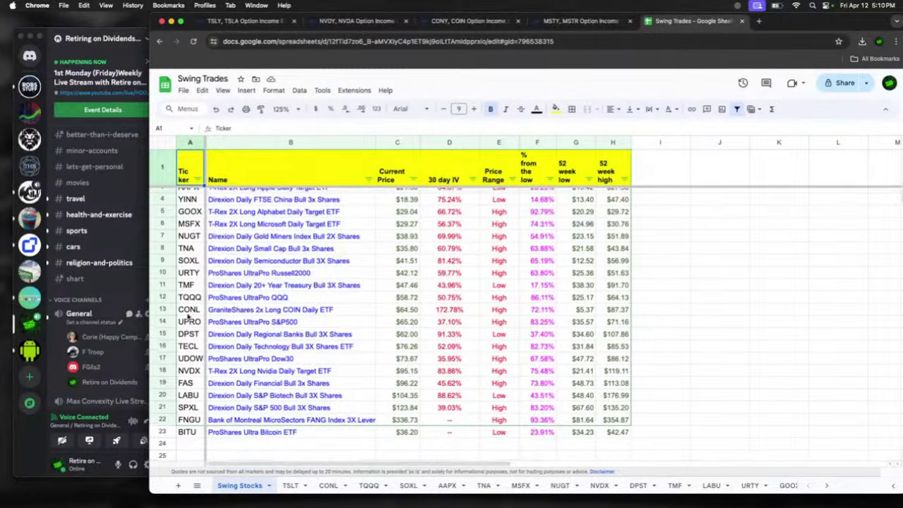
scroll(190, 296, "up", 1)
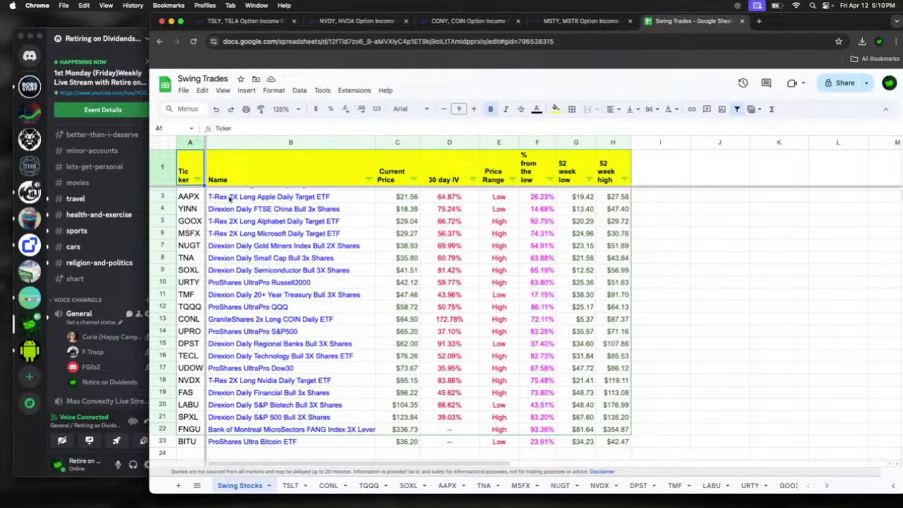
left_click(486, 486)
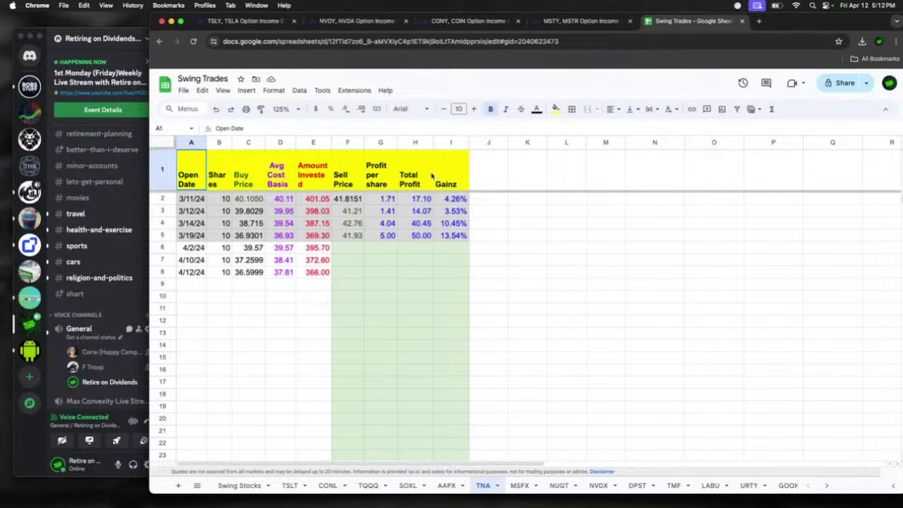
Step: Switch to the YieldMax MSTY page, download the intra-day trades file again, view it in Numbers and close it
left_click(582, 22)
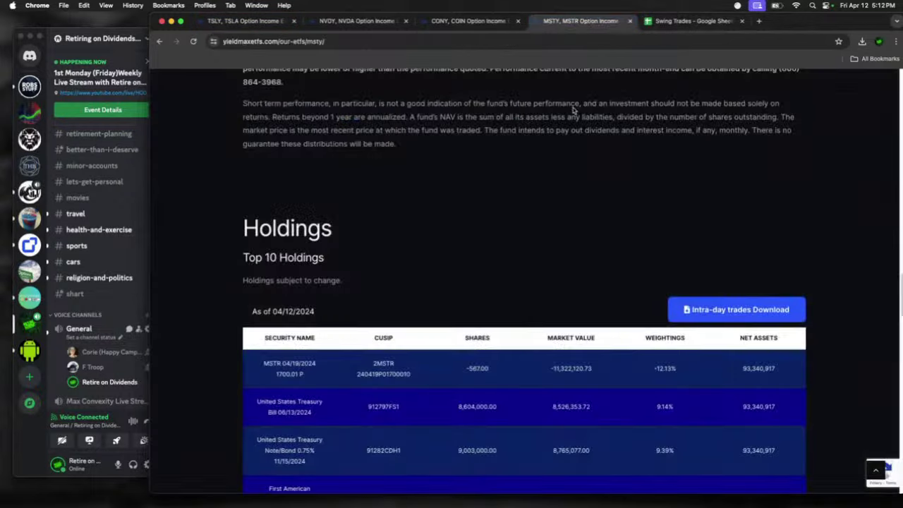
left_click(741, 310)
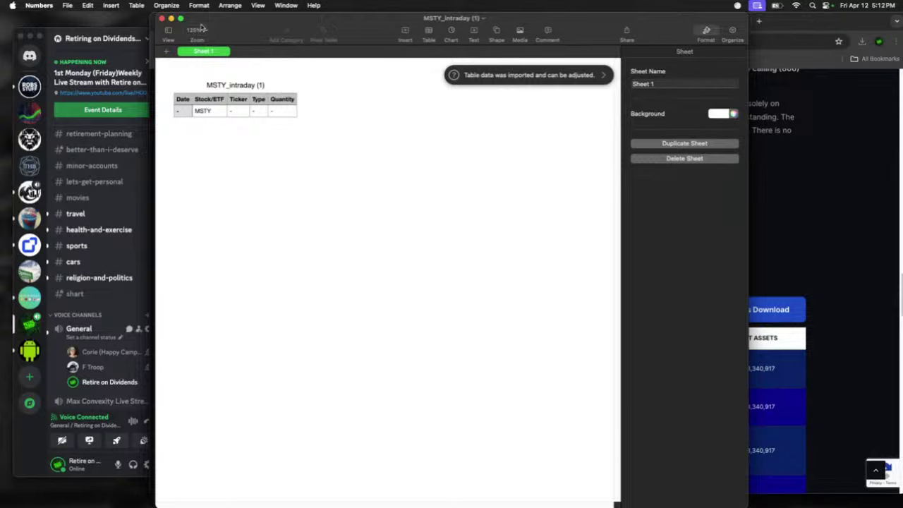
left_click(162, 18)
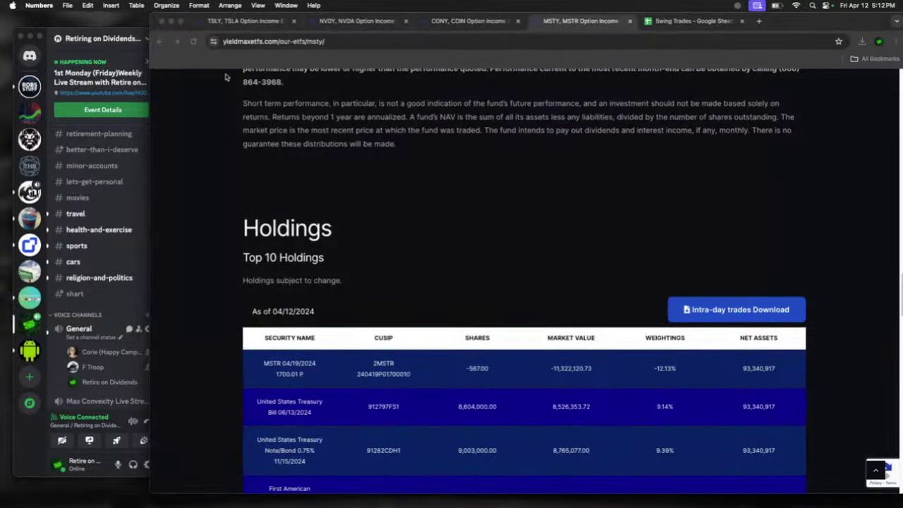
Step: Reload the MSTY page, download a fresh intra-day trades file, view MSTY_intraday (3) in Numbers and close it
left_click(194, 42)
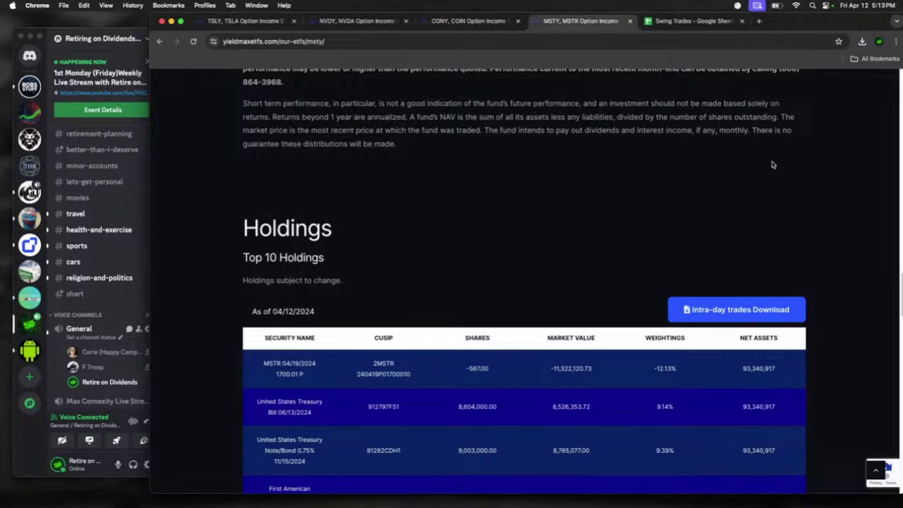
left_click(730, 309)
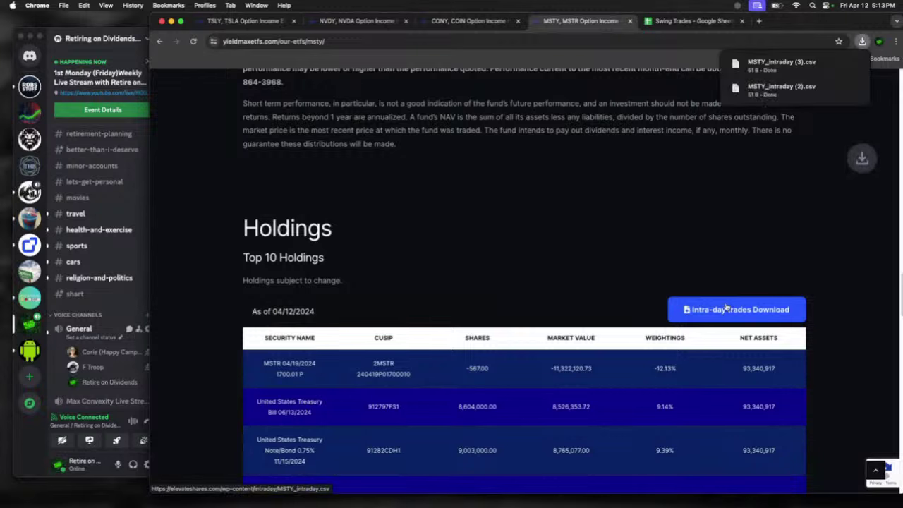
mouse_move(806, 73)
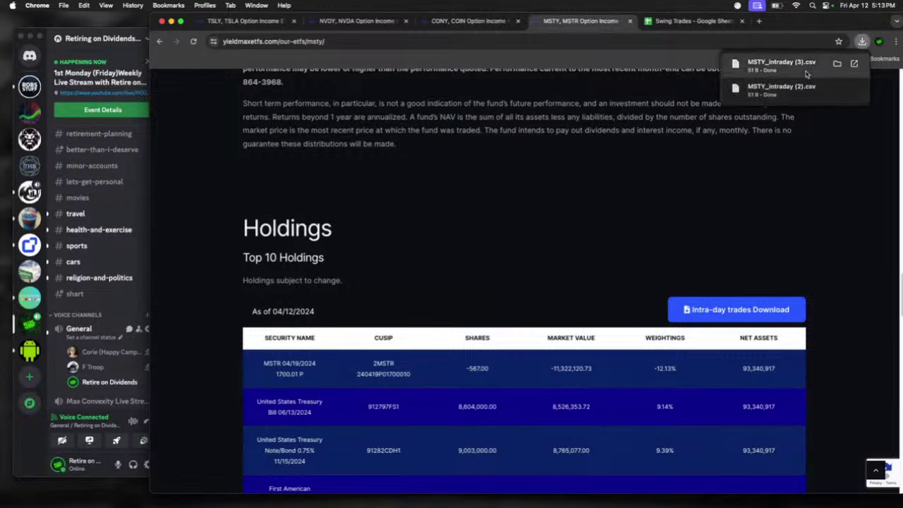
left_click(854, 64)
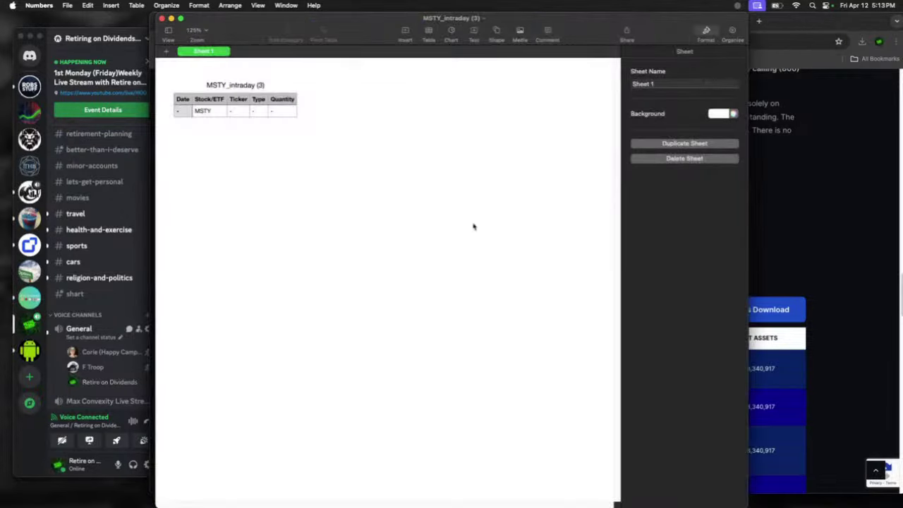
left_click(162, 19)
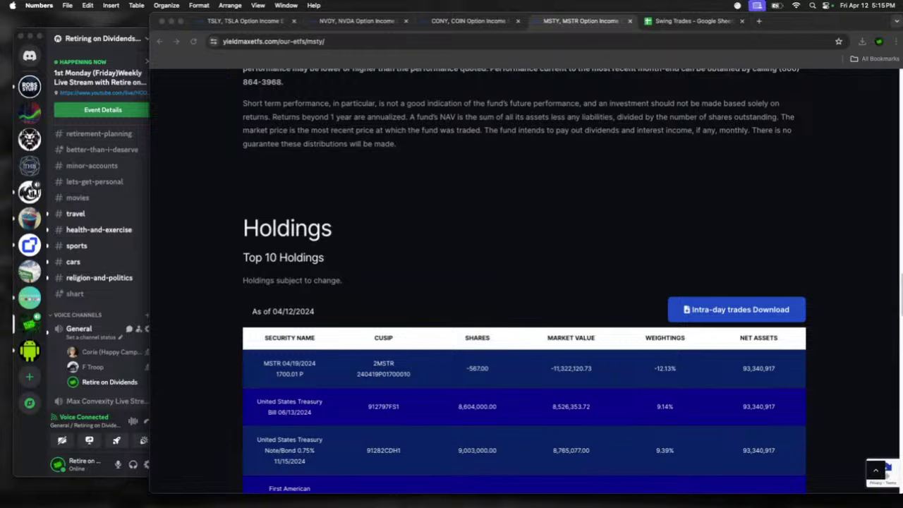
Step: Switch back to the Swing Trades spreadsheet in Chrome and open the MSFX sheet to review its trades
key("super+Tab")
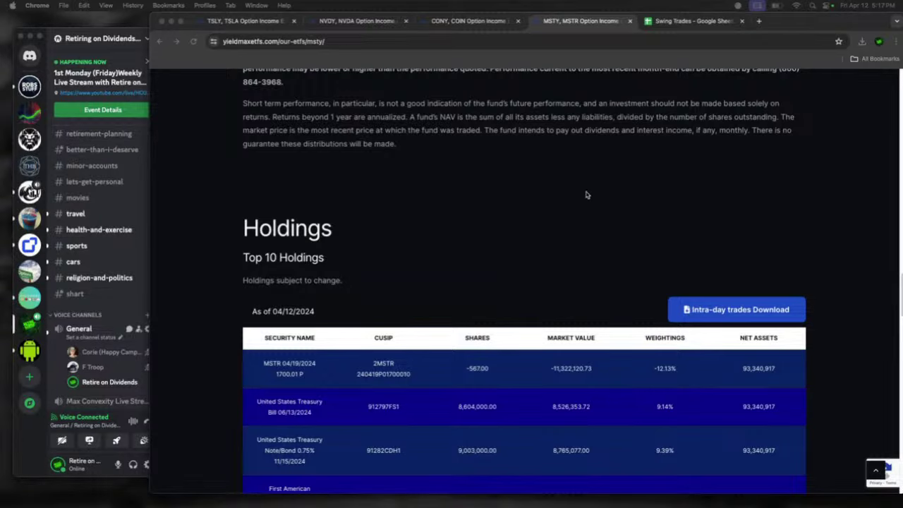
left_click(692, 21)
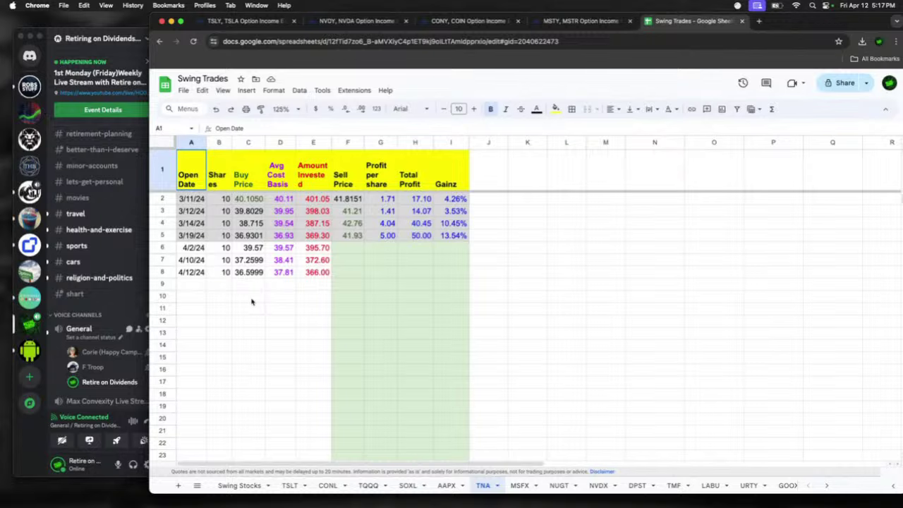
left_click(520, 486)
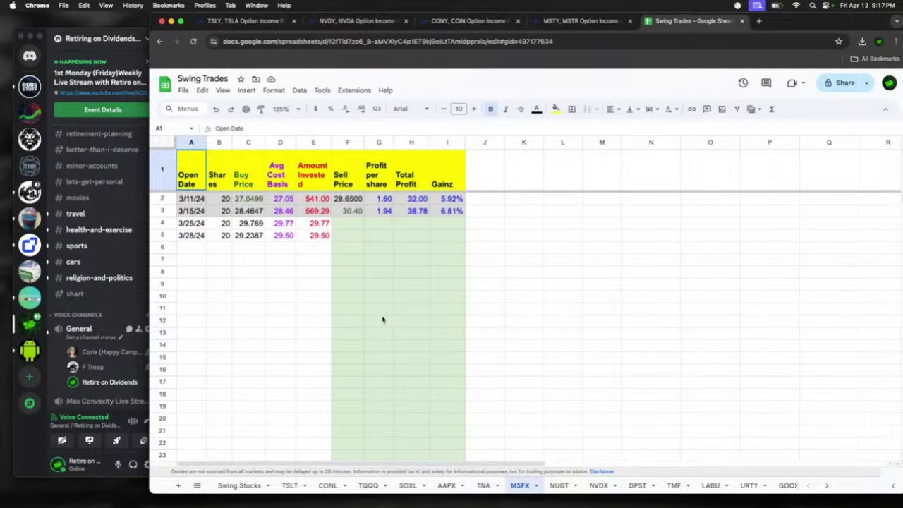
Step: Look through the NUGT, NVDX and DPST sheets, checking the buy price and average cost basis of the NVDX 4/9/24 trade
left_click(290, 246)
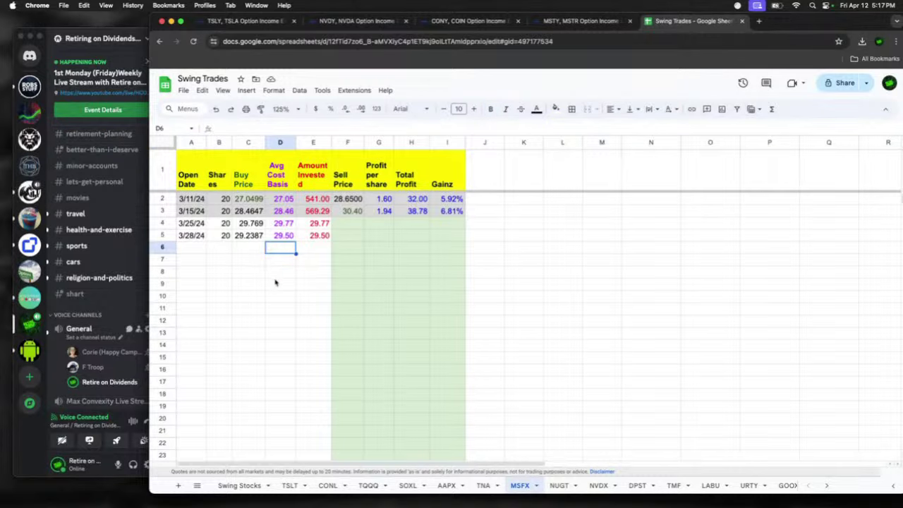
left_click(559, 487)
left_click(598, 487)
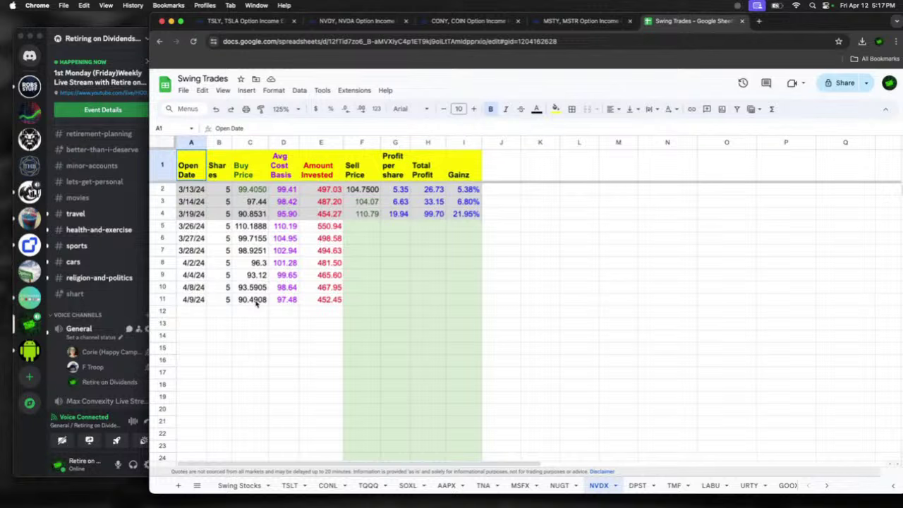
left_click(256, 302)
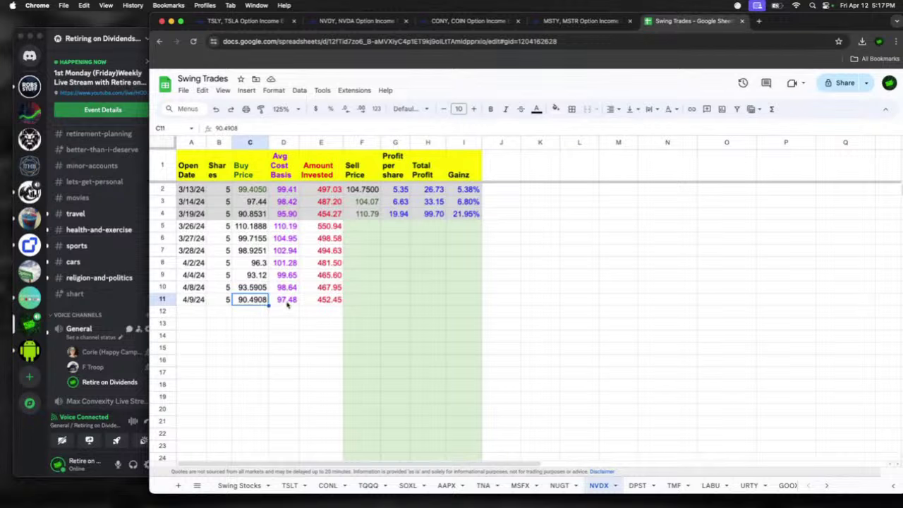
key("Right")
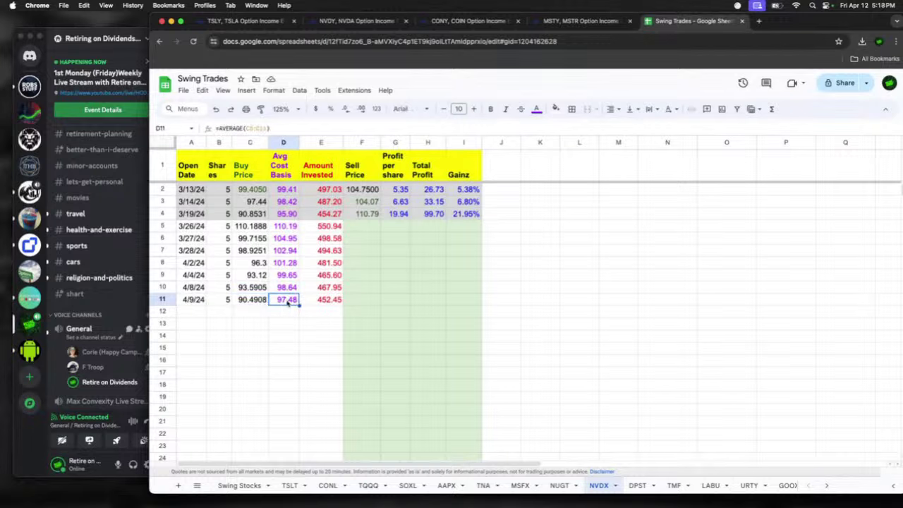
left_click(287, 312)
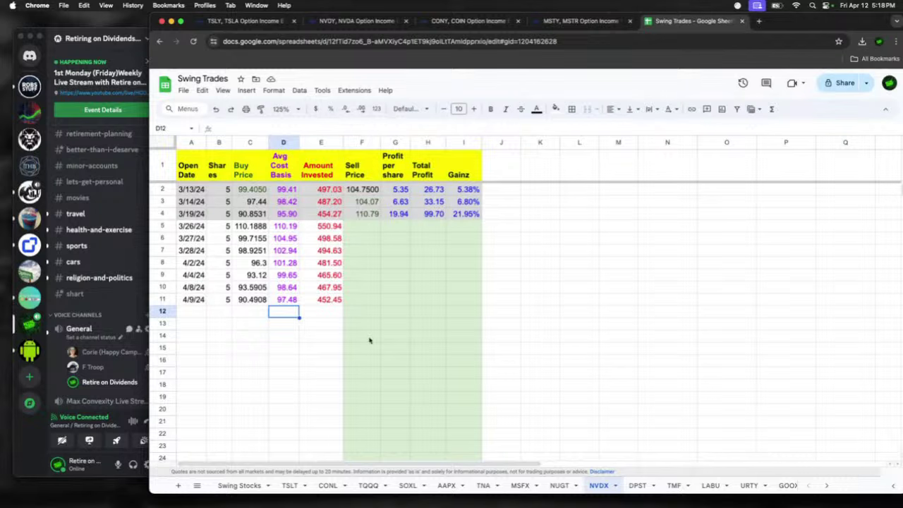
left_click(637, 486)
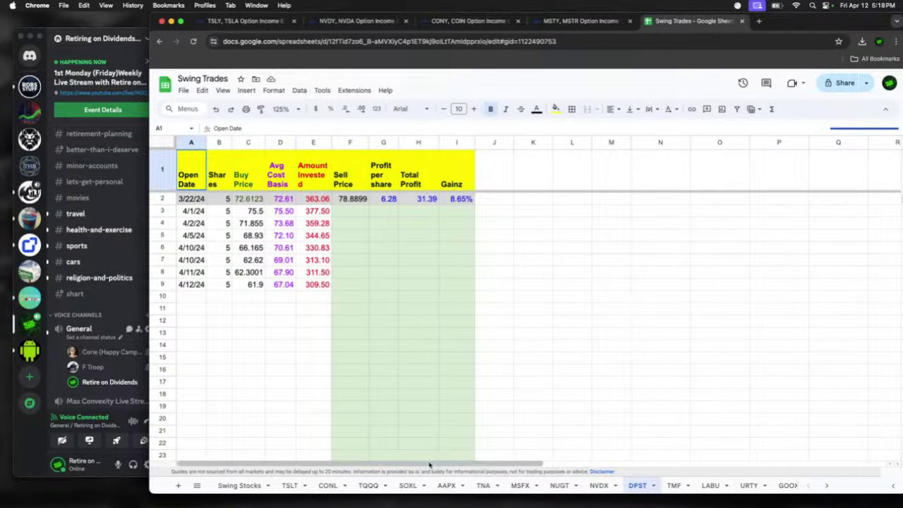
left_click(827, 485)
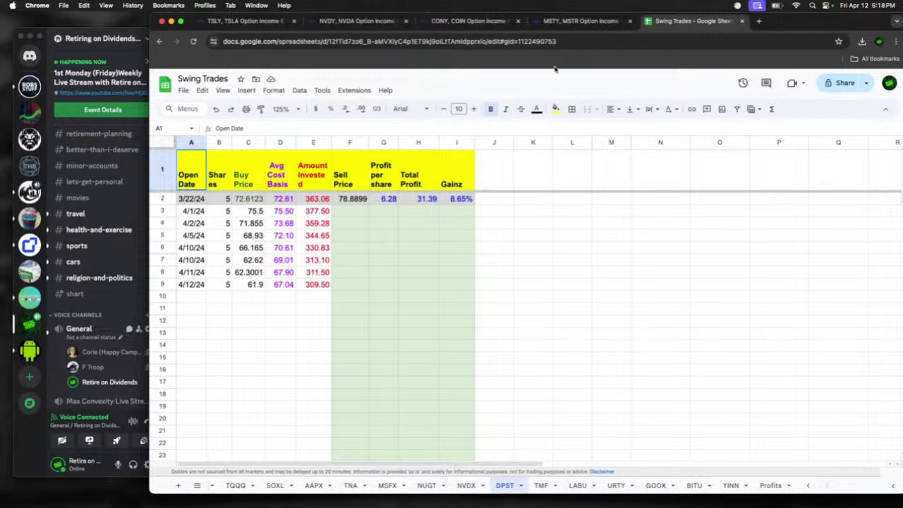
Step: Reload the MSTY fund page, download the intra-day trades file again, view MSTY_intraday (4) in Numbers and close it
left_click(571, 21)
left_click(193, 41)
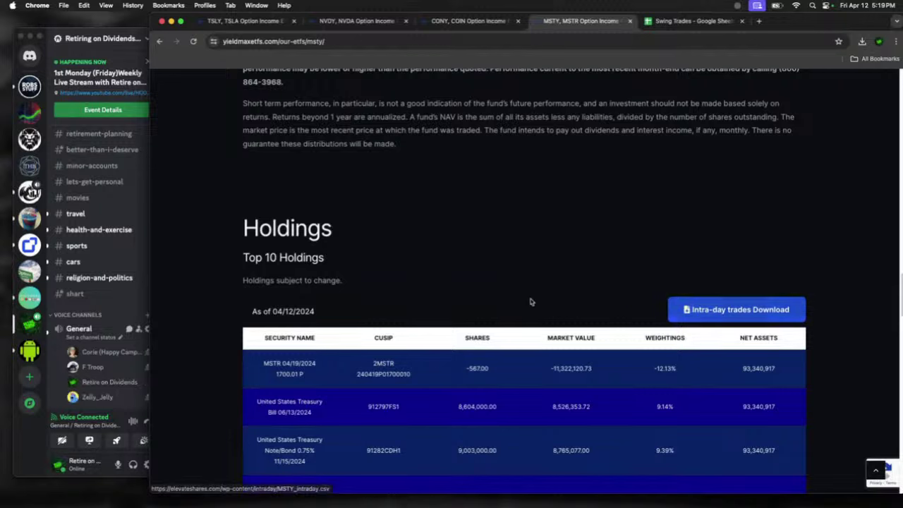
left_click(737, 310)
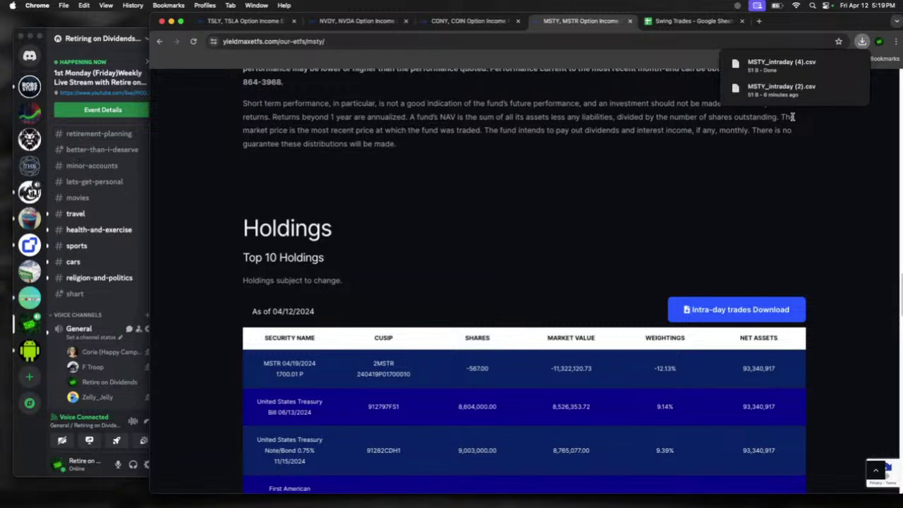
mouse_move(831, 64)
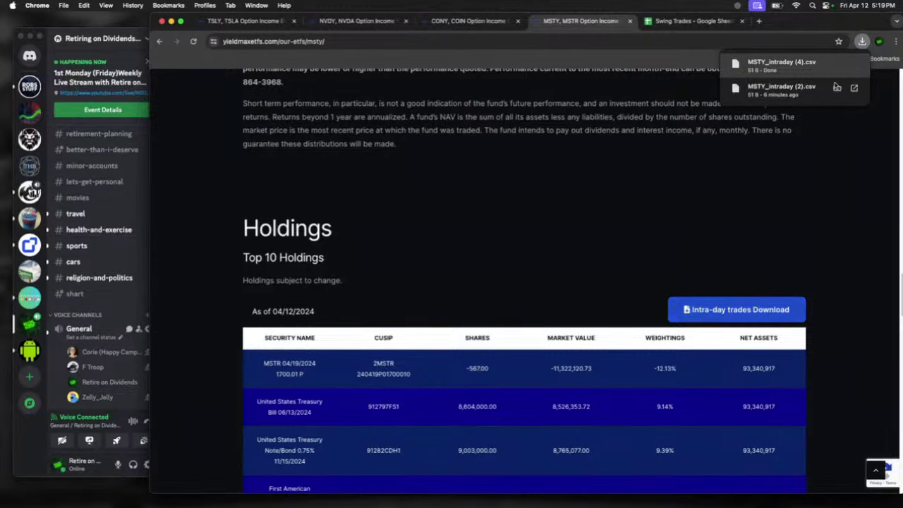
left_click(856, 64)
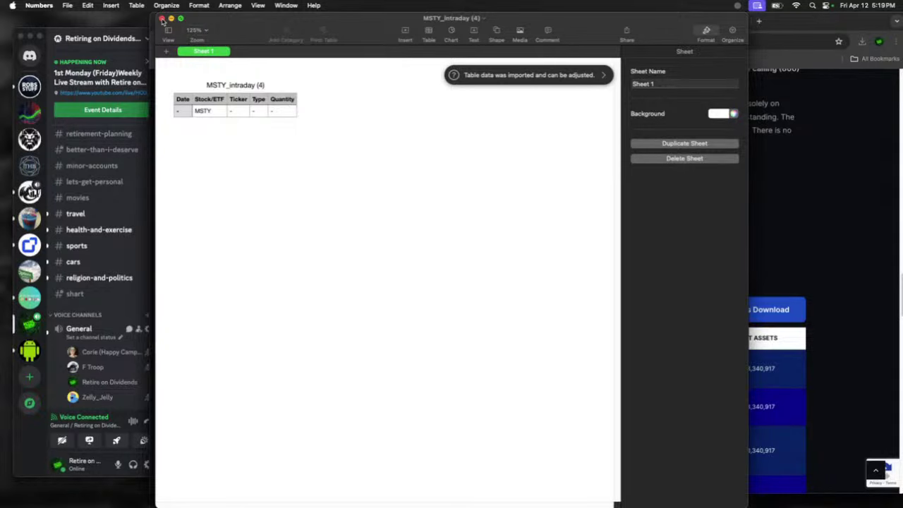
left_click(162, 18)
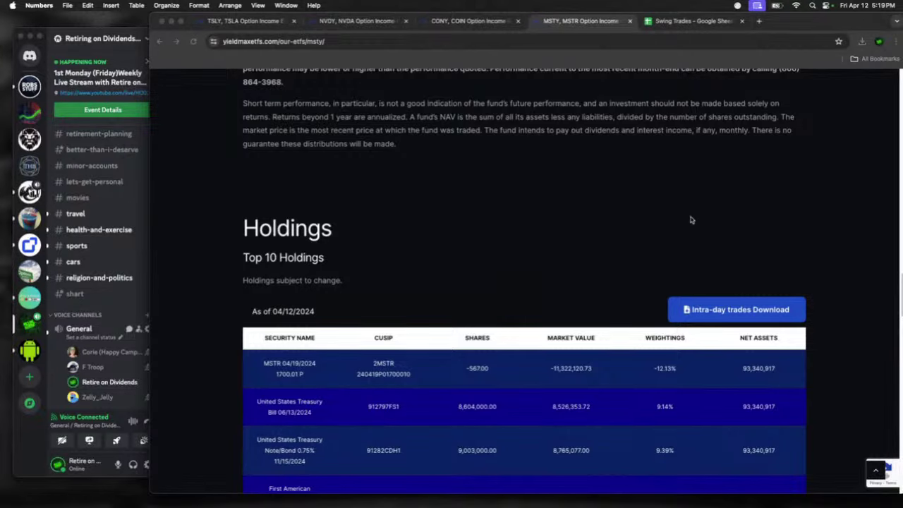
Step: Return to the Swing Trades spreadsheet in Chrome, open the Swing Stocks sheet and highlight the NVDX row for review
left_click(663, 22)
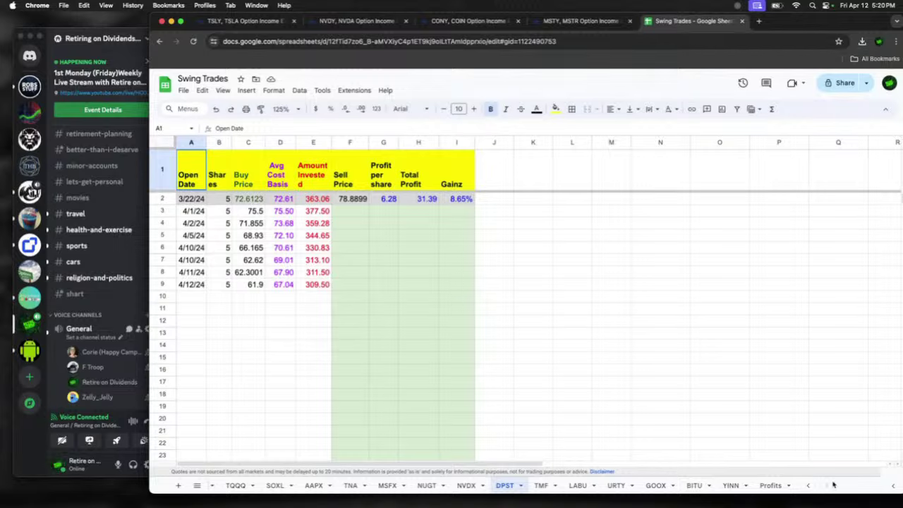
left_click(808, 486)
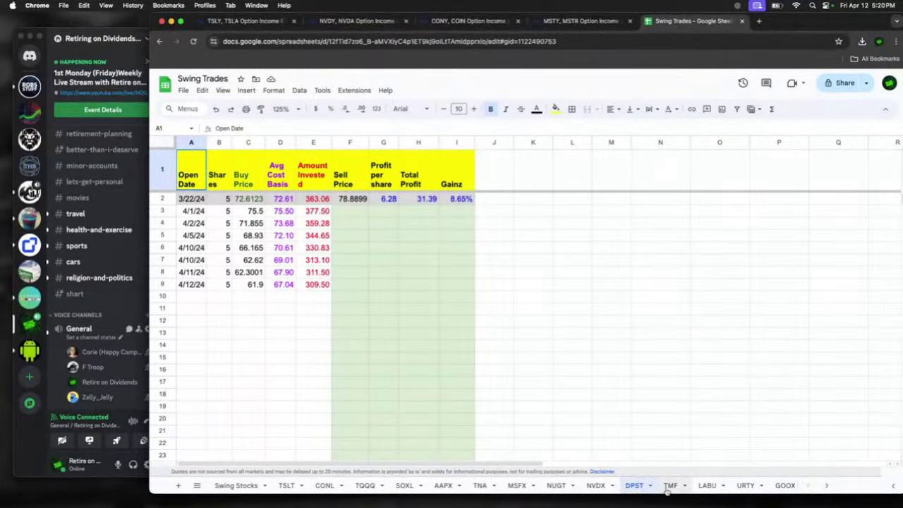
left_click(227, 491)
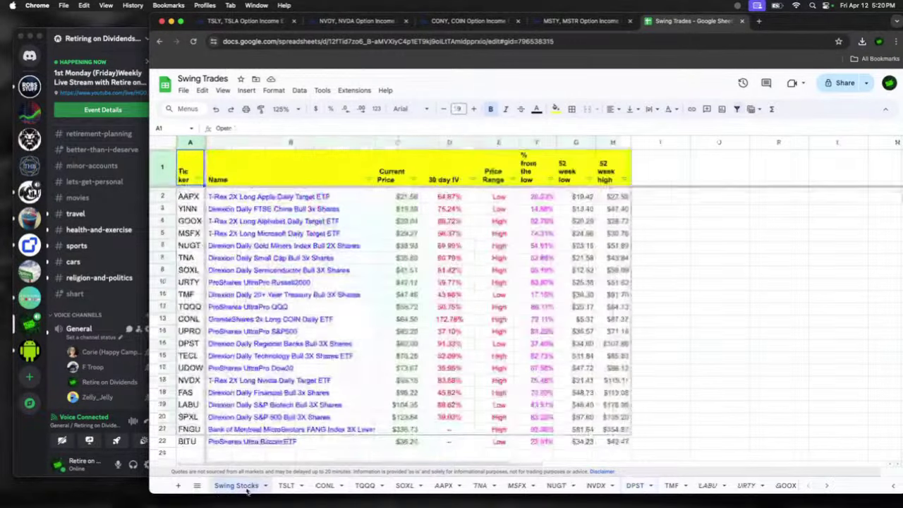
left_click(166, 381)
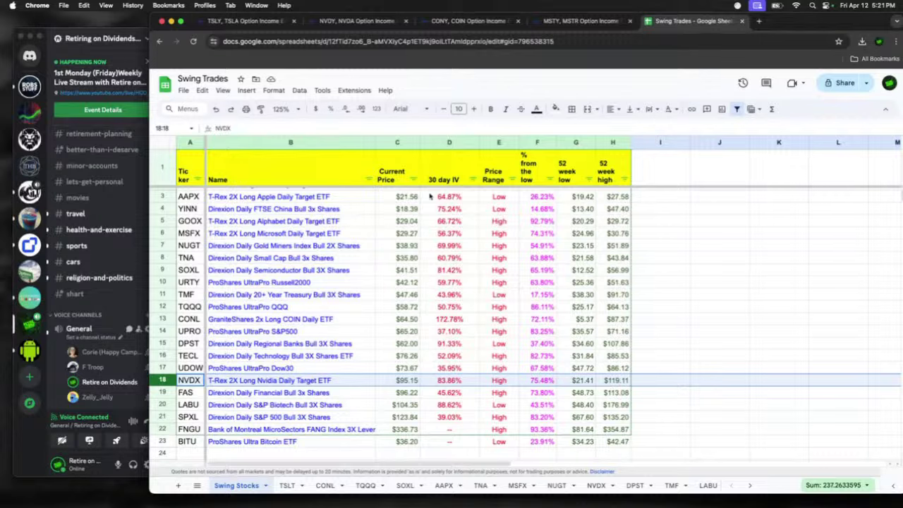
Step: Open the Retire Now spreadsheet from the Google Sheets file list and view its 5-4-24 sheet
left_click(165, 85)
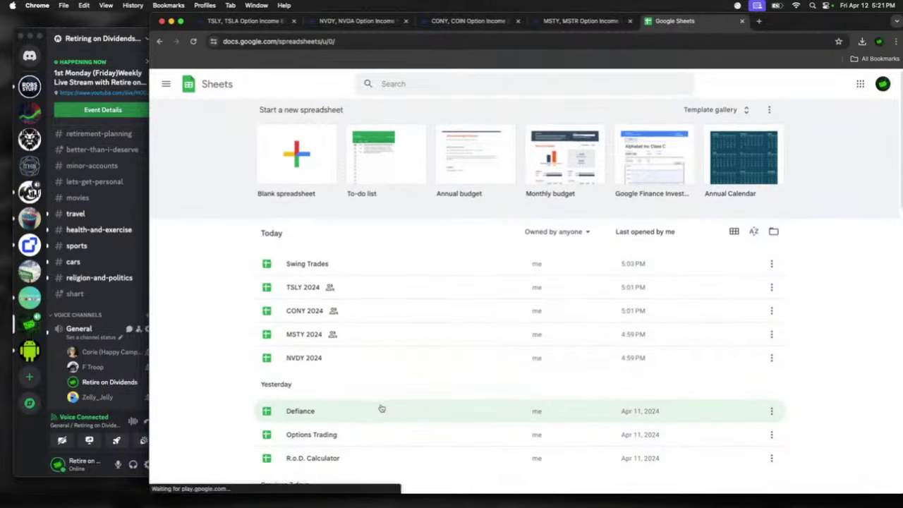
scroll(381, 408, "down", 3)
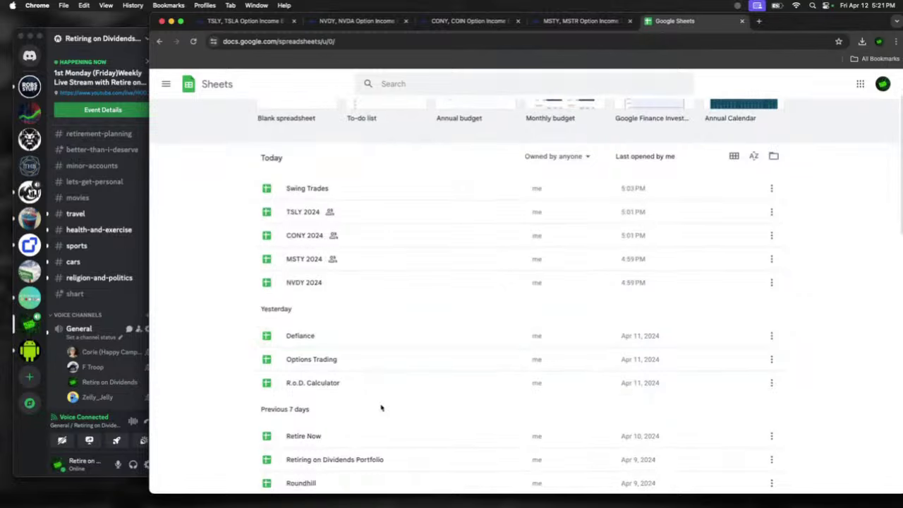
scroll(346, 447, "down", 3)
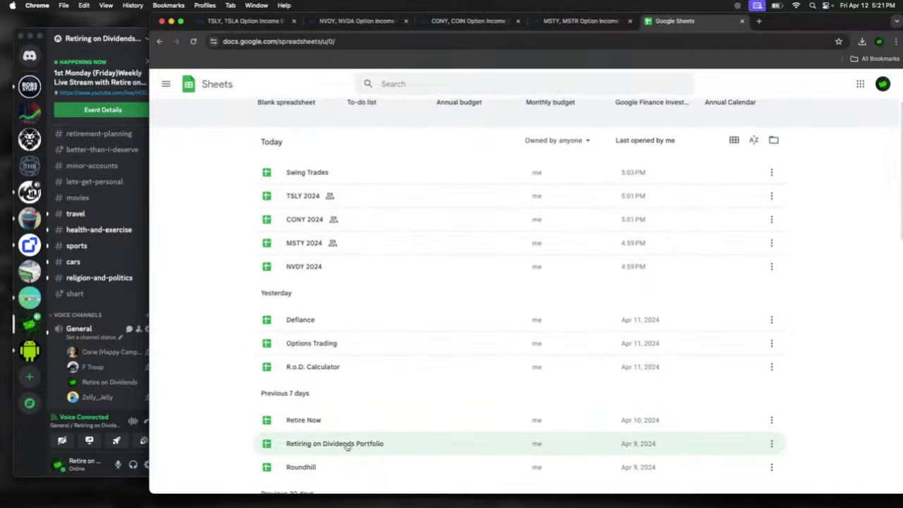
scroll(346, 447, "down", 3)
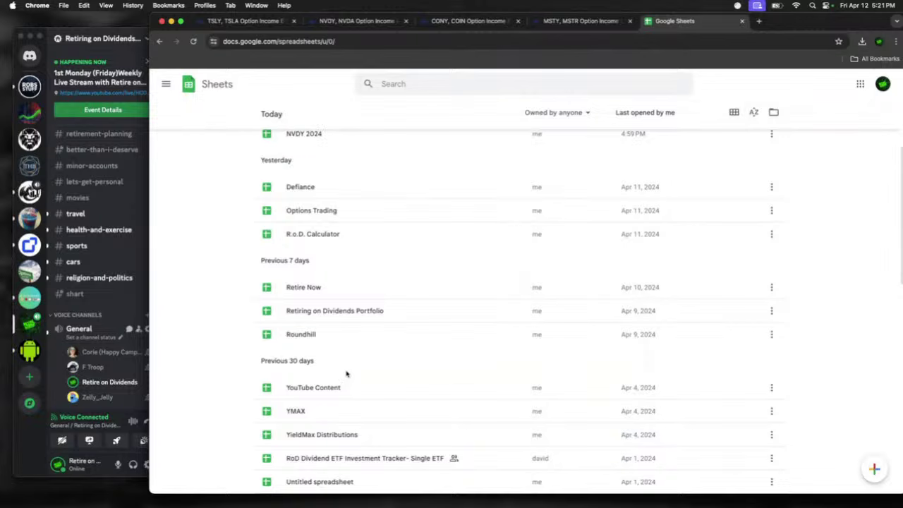
left_click(533, 286)
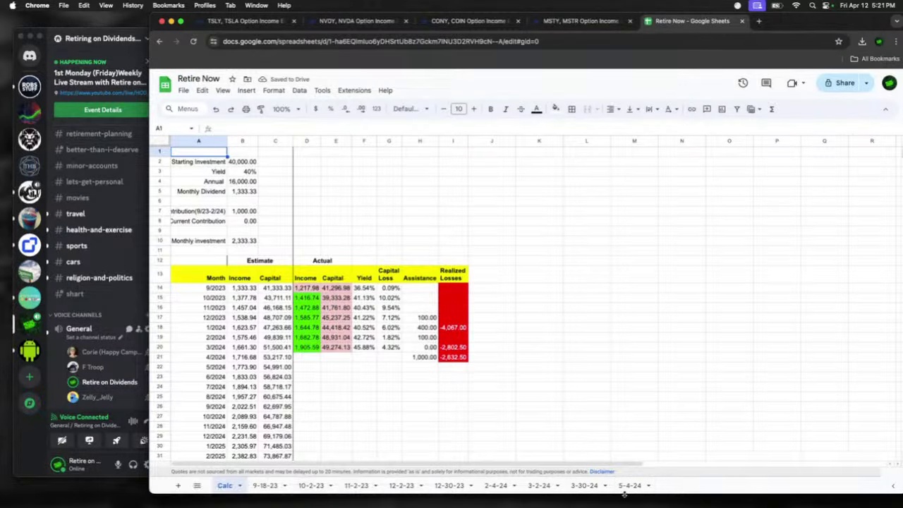
left_click(630, 485)
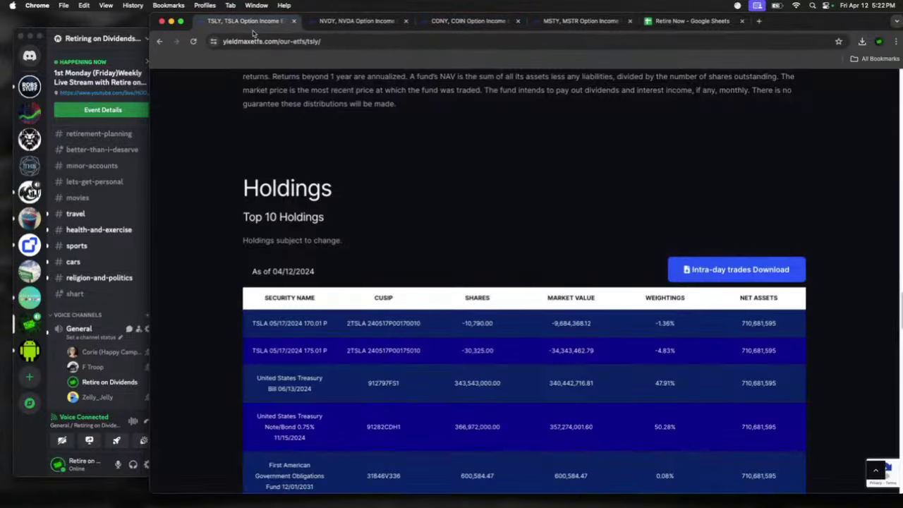
Step: Switch to the YieldMax TSLY page and go from there to the ULTY (Ultra Option Income) fund page
left_click(250, 24)
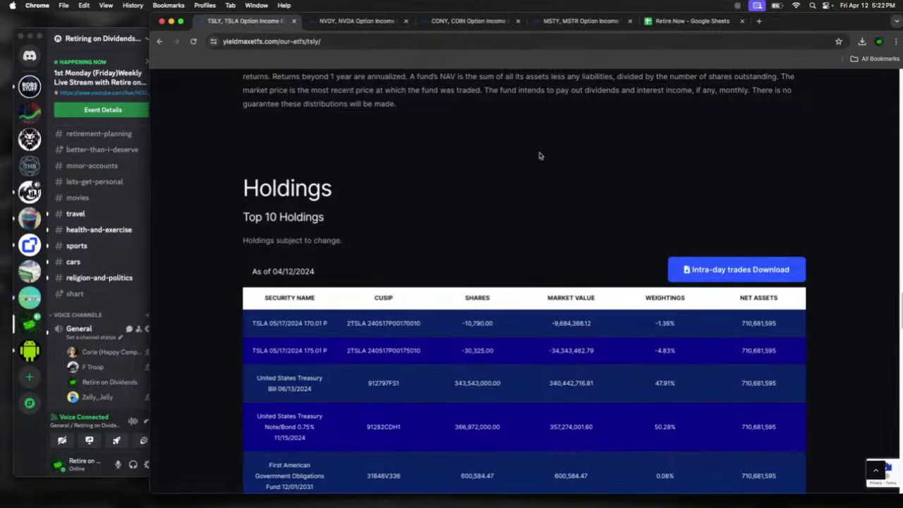
scroll(515, 152, "down", 5)
scroll(544, 157, "up", 20)
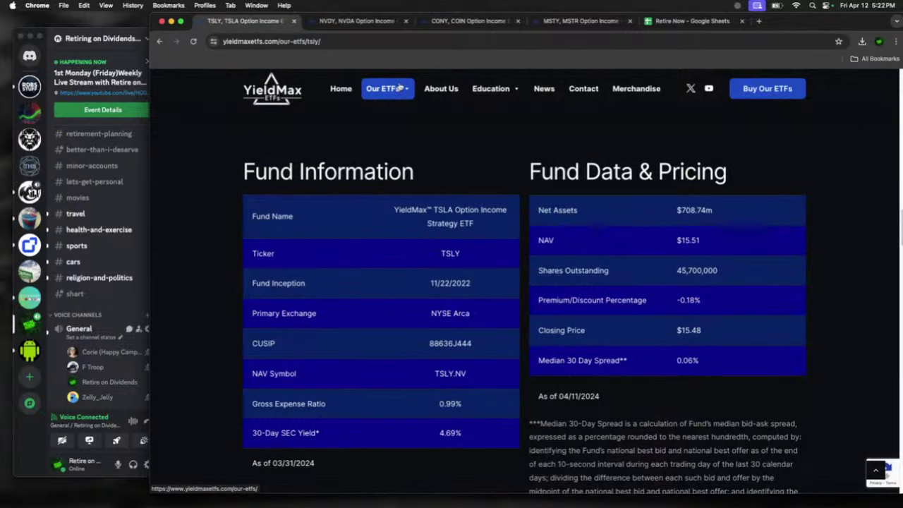
mouse_move(399, 88)
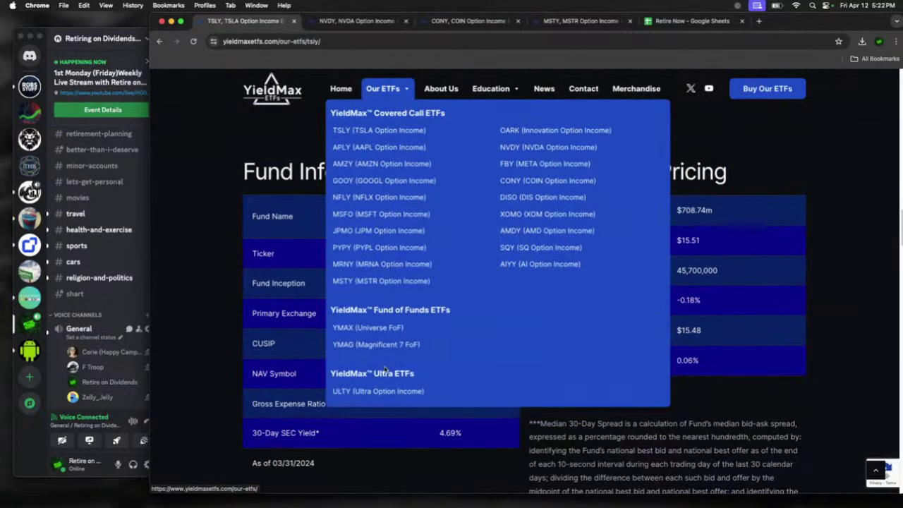
left_click(381, 391)
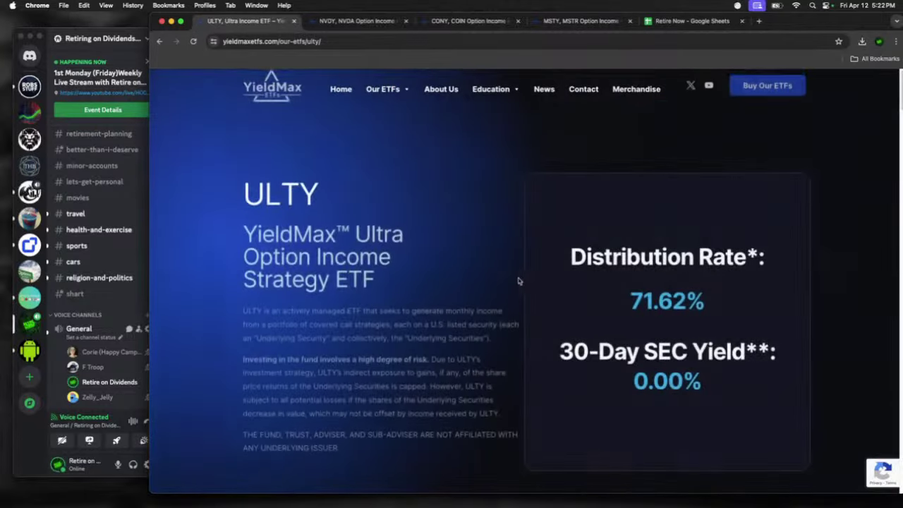
Step: Download the full ULTY holdings file from the fund page and open it in Numbers
scroll(522, 281, "down", 20)
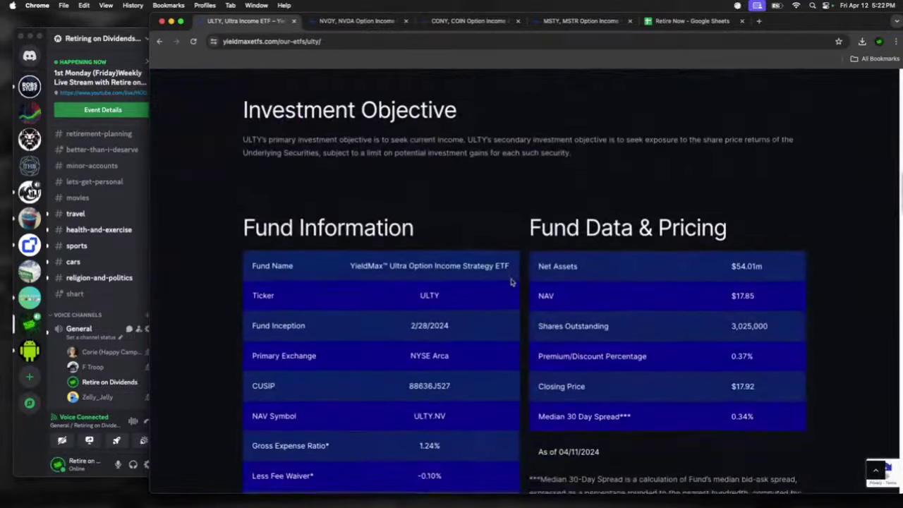
scroll(512, 283, "down", 15)
scroll(511, 280, "down", 10)
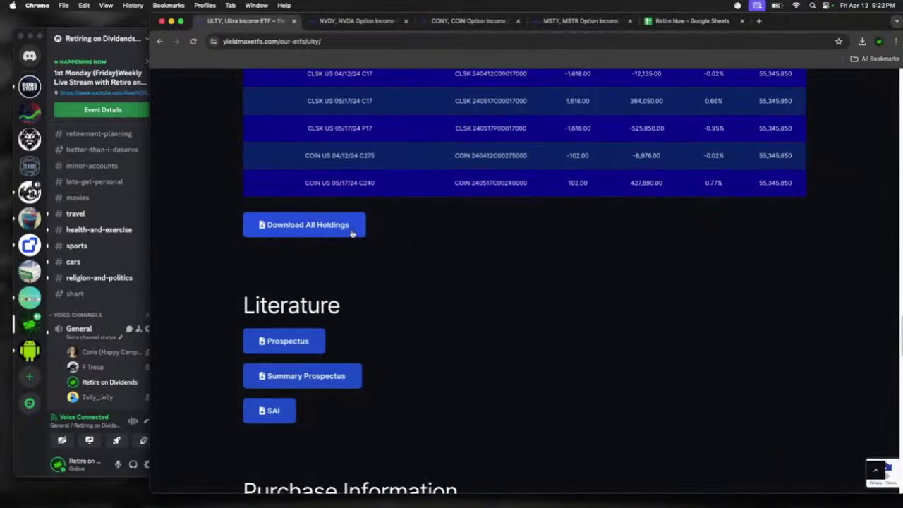
left_click(341, 226)
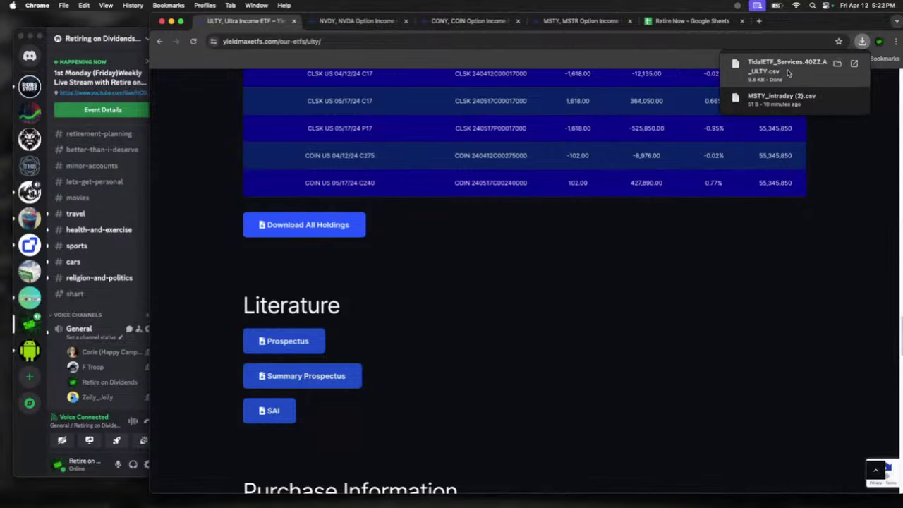
left_click(855, 65)
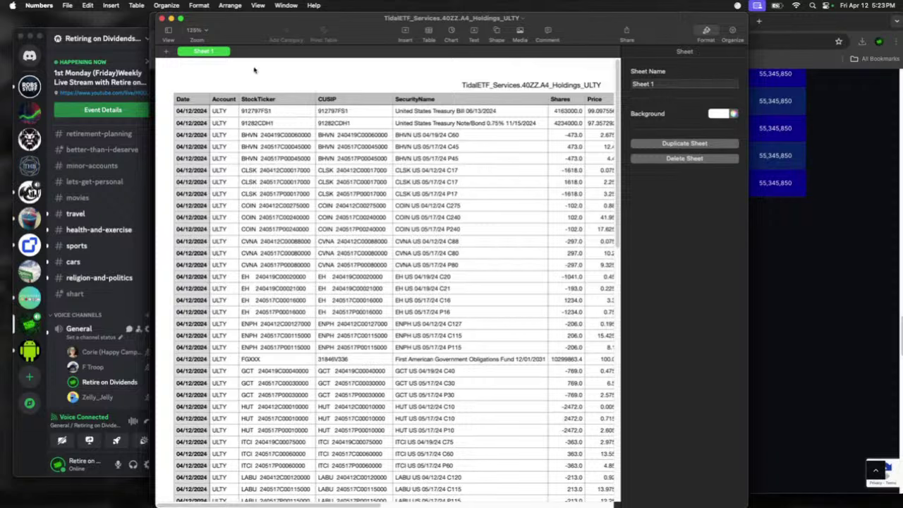
Step: Examine the option contracts, strikes and share counts in the ULTY holdings table dated 04/12/2024
scroll(108, 307, "up", 1)
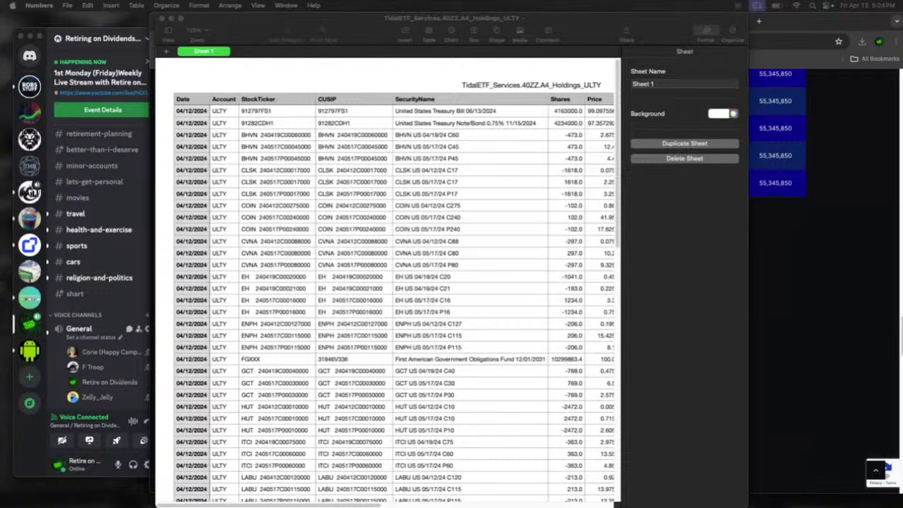
left_click(432, 273)
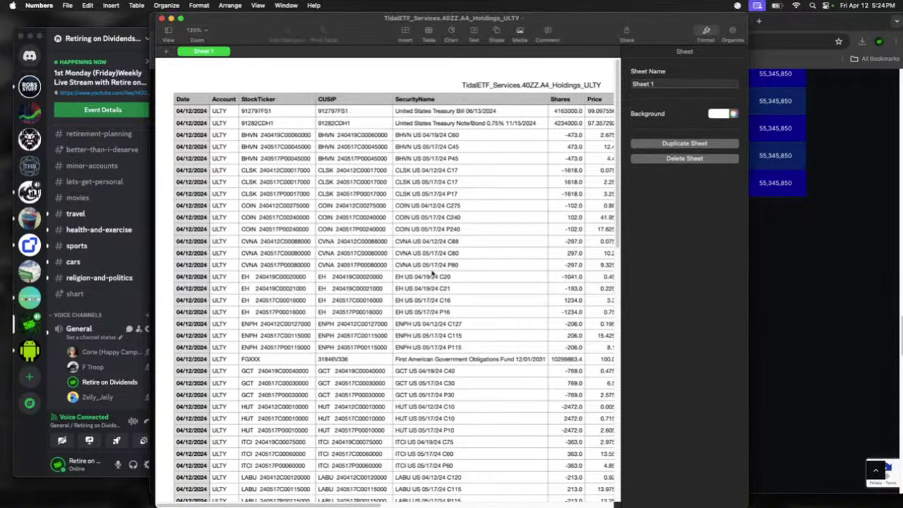
scroll(346, 205, "down", 1)
scroll(282, 258, "down", 1)
scroll(287, 330, "down", 3)
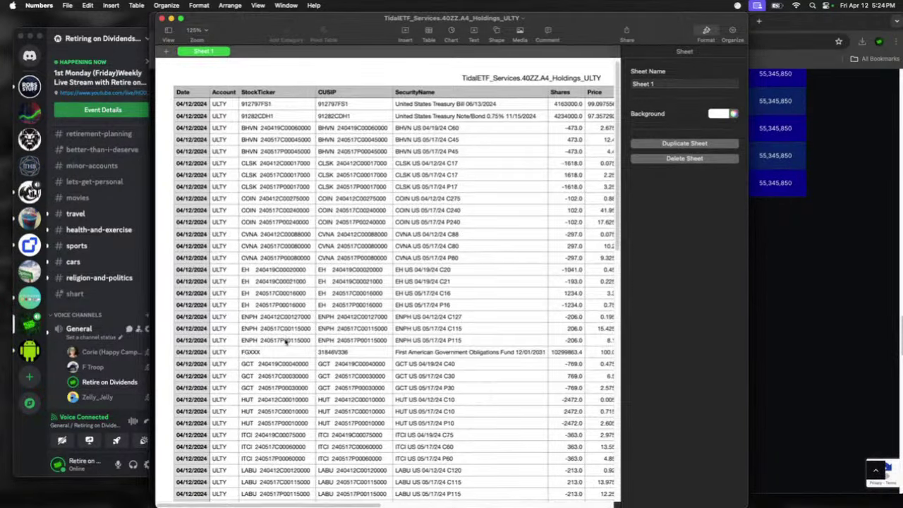
scroll(286, 381, "down", 2)
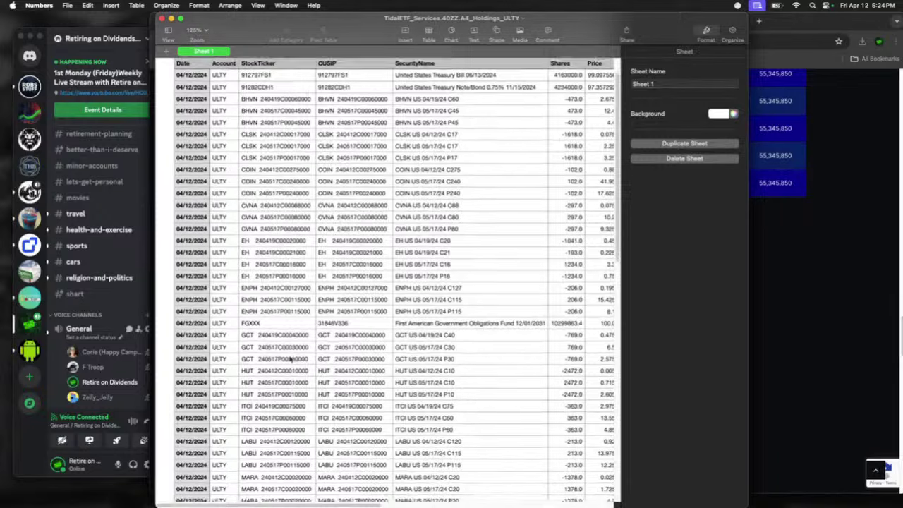
scroll(282, 433, "down", 5)
scroll(278, 415, "down", 5)
scroll(278, 398, "down", 5)
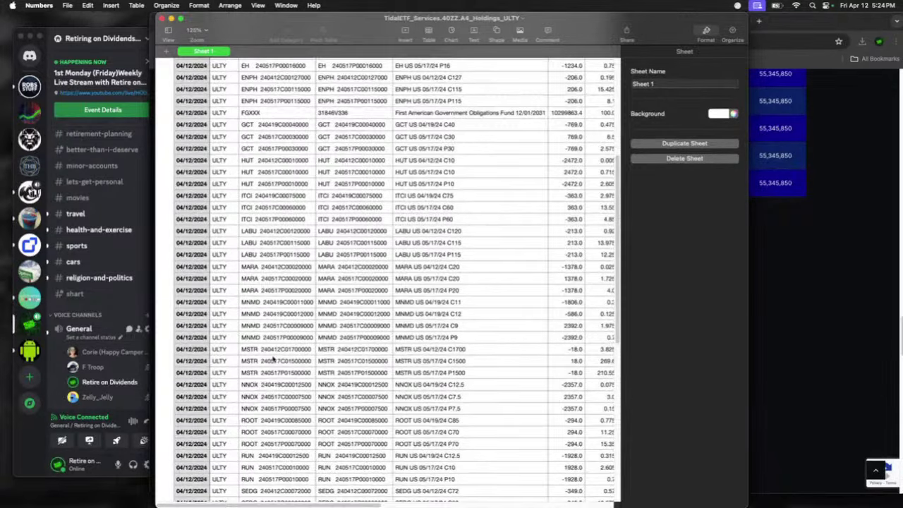
Step: Examine the ULTY option positions from ENPH down to the Cash & Other row, checking expirations, strikes and share counts
scroll(278, 358, "down", 1)
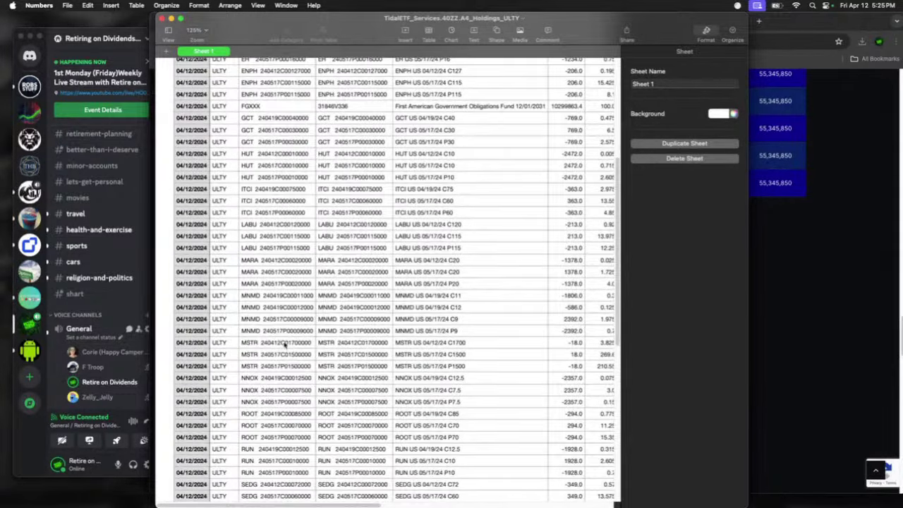
scroll(283, 349, "down", 3)
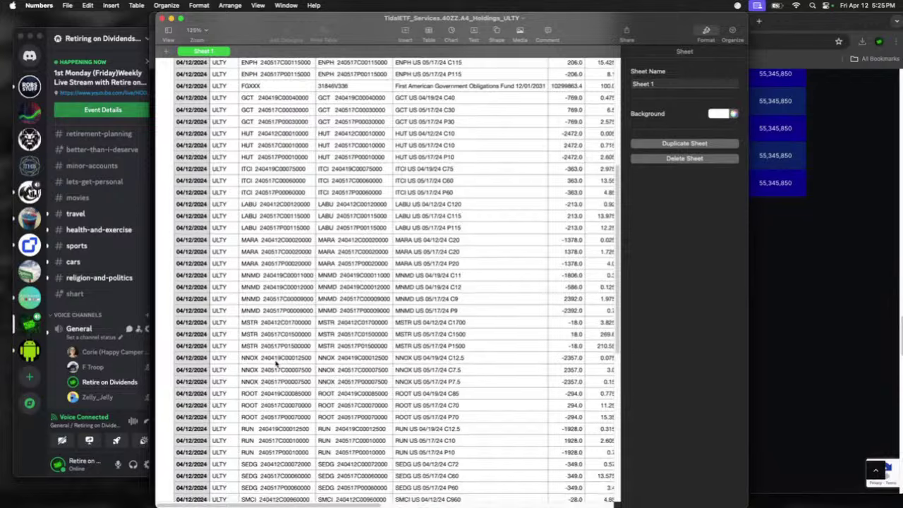
scroll(277, 364, "down", 2)
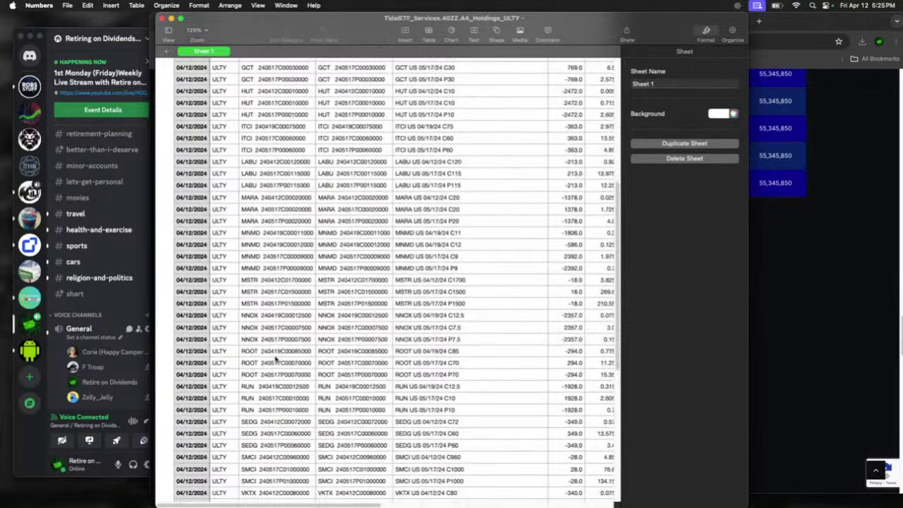
scroll(277, 361, "down", 2)
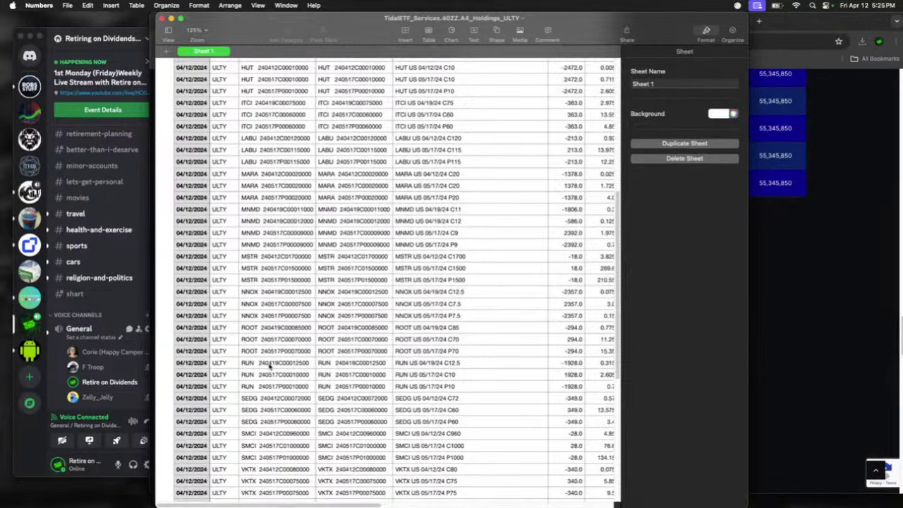
scroll(269, 369, "down", 5)
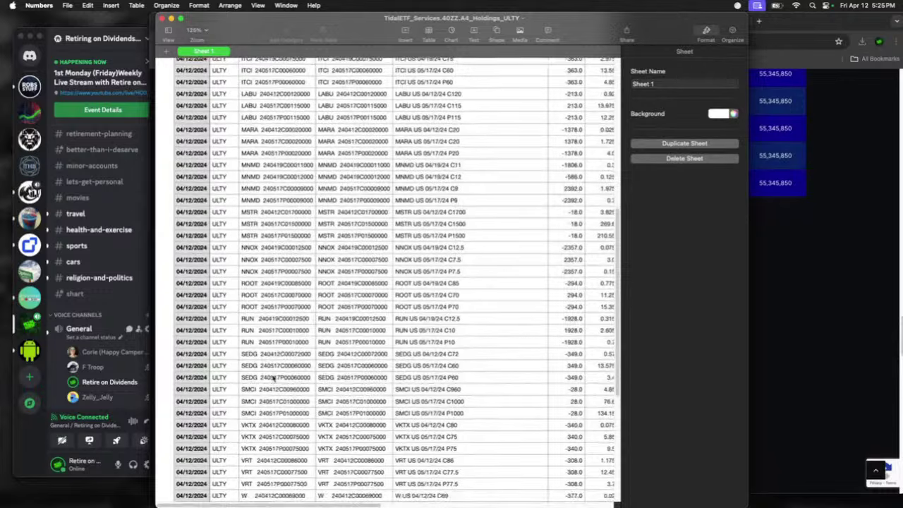
scroll(275, 381, "down", 4)
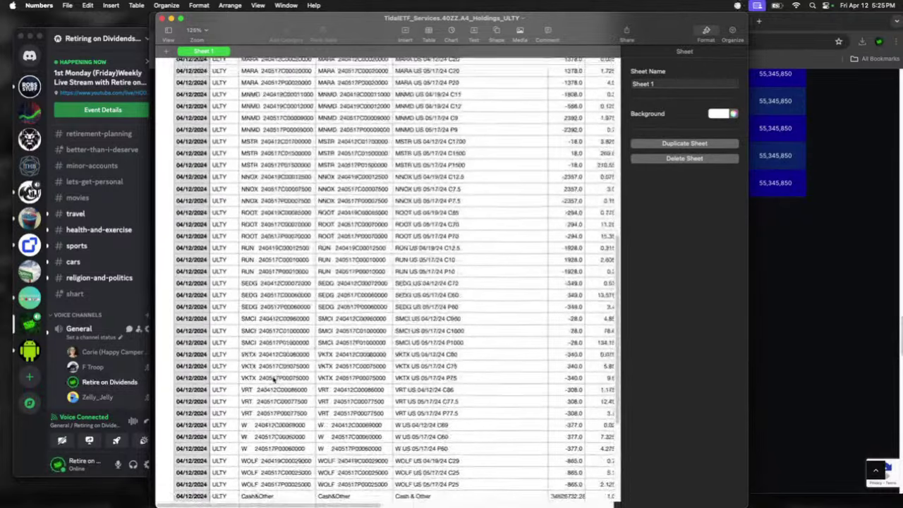
scroll(289, 390, "up", 1)
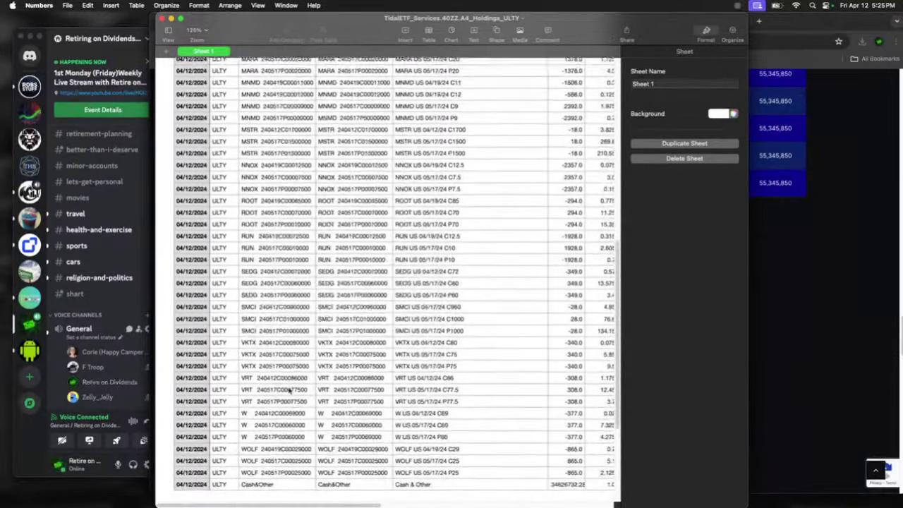
scroll(289, 390, "up", 15)
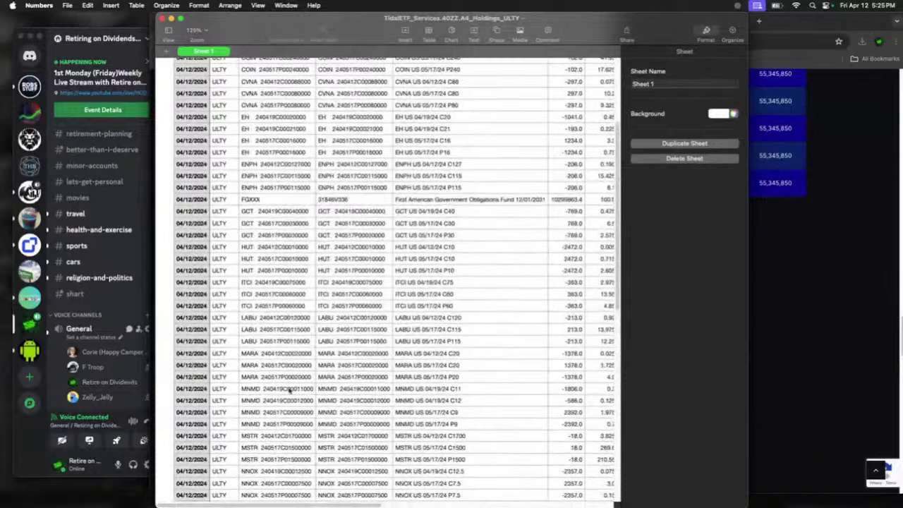
scroll(302, 367, "up", 1)
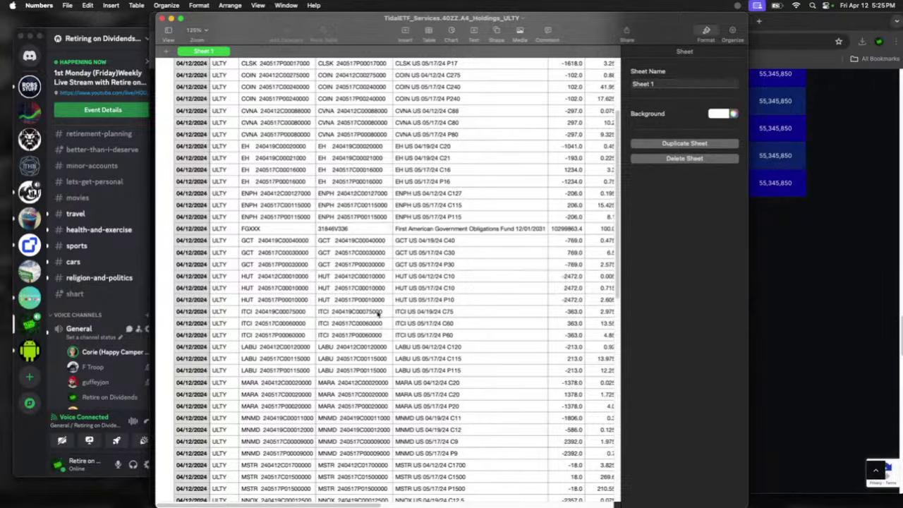
scroll(376, 311, "down", 1)
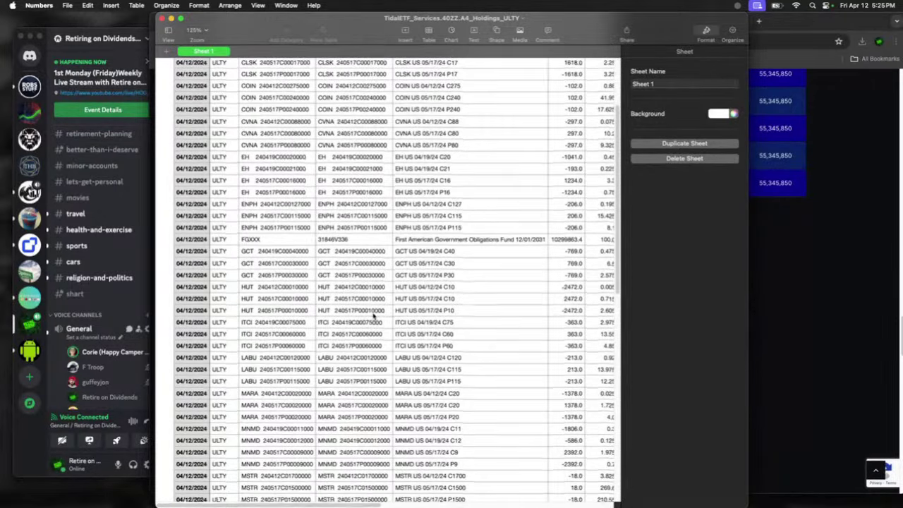
scroll(374, 316, "down", 5)
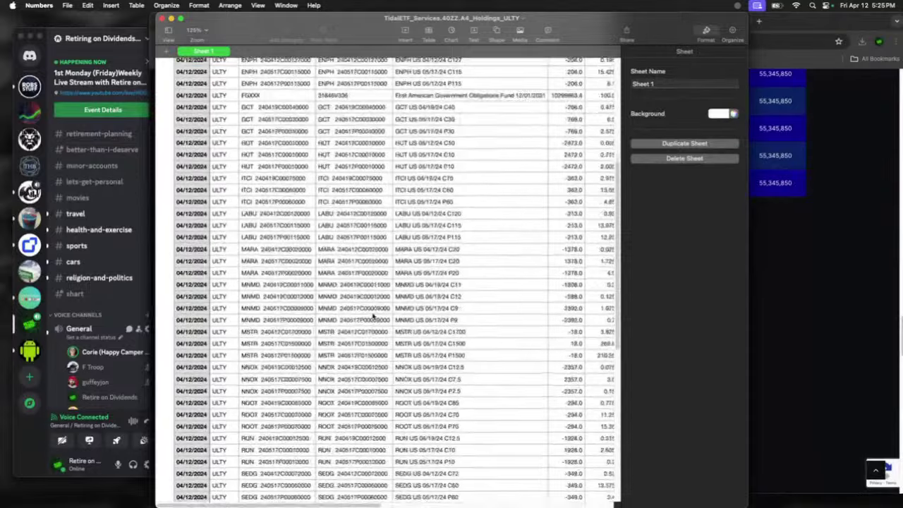
scroll(374, 316, "down", 7)
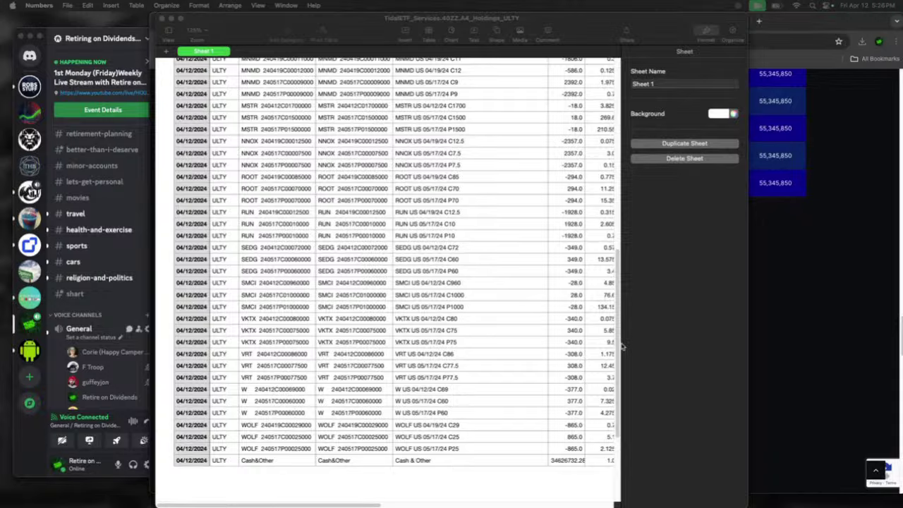
mouse_move(621, 346)
left_mouse_down()
mouse_move(616, 145)
mouse_move(620, 363)
mouse_move(622, 353)
left_mouse_up()
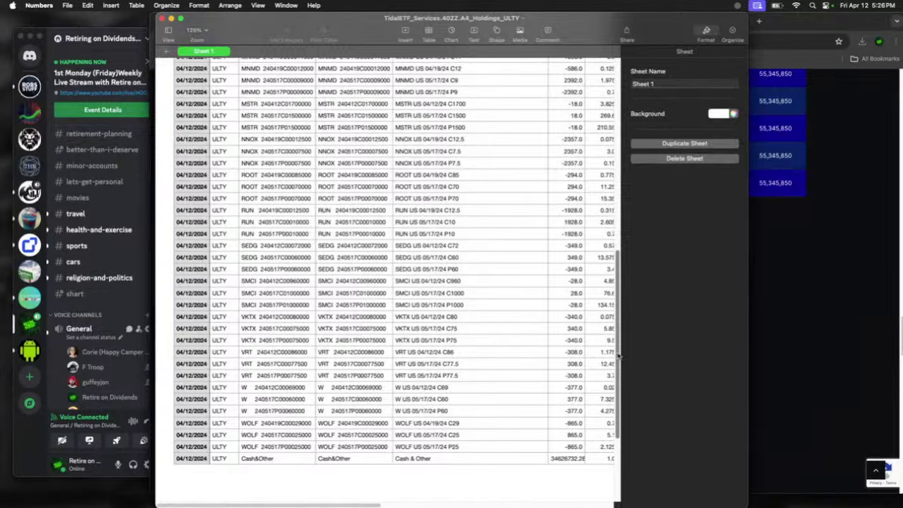
left_click_drag(617, 356, 618, 337)
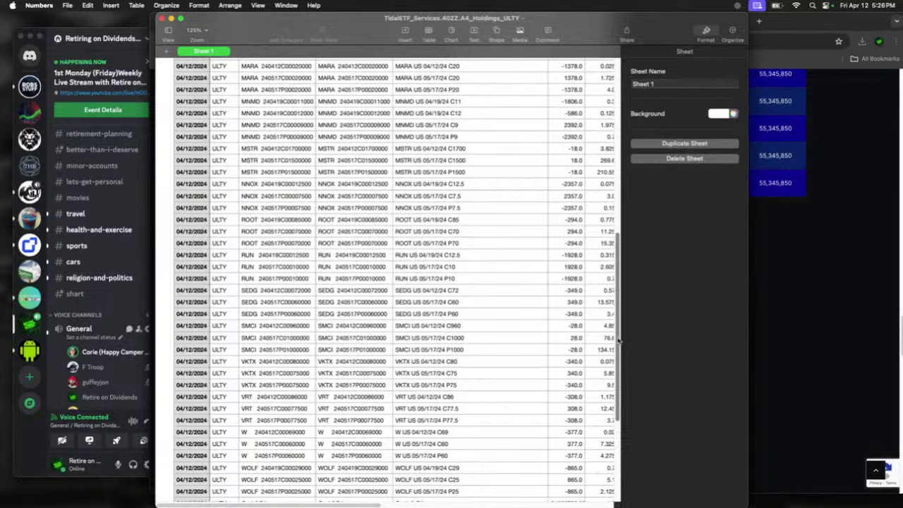
left_click_drag(618, 342, 618, 331)
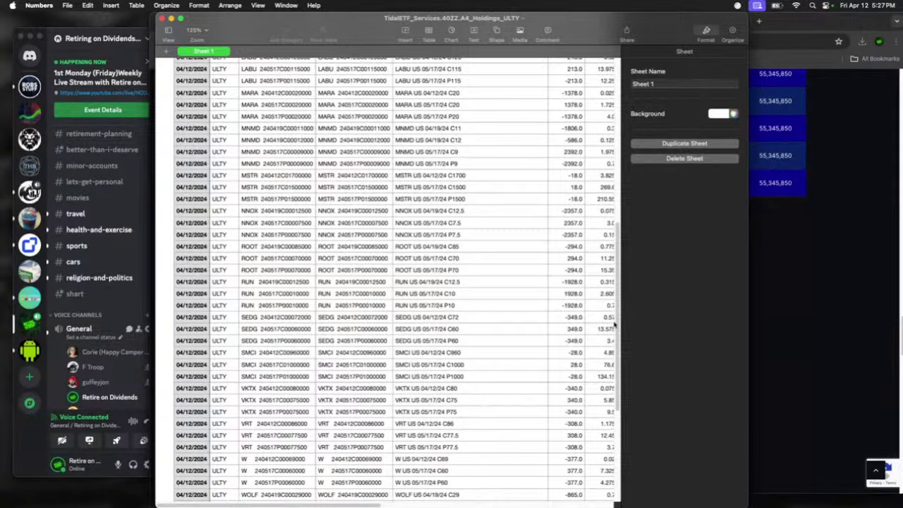
left_click_drag(618, 321, 605, 246)
scroll(604, 246, "up", 5)
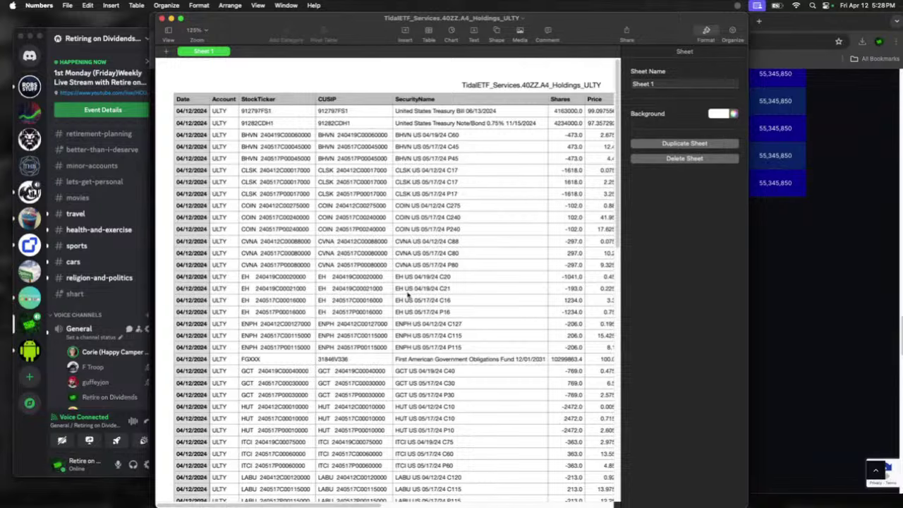
Step: Review the ULTY holdings table again from the Treasury positions through the WOLF options, comparing the call and put contracts per ticker
scroll(345, 330, "down", 1)
scroll(343, 330, "down", 8)
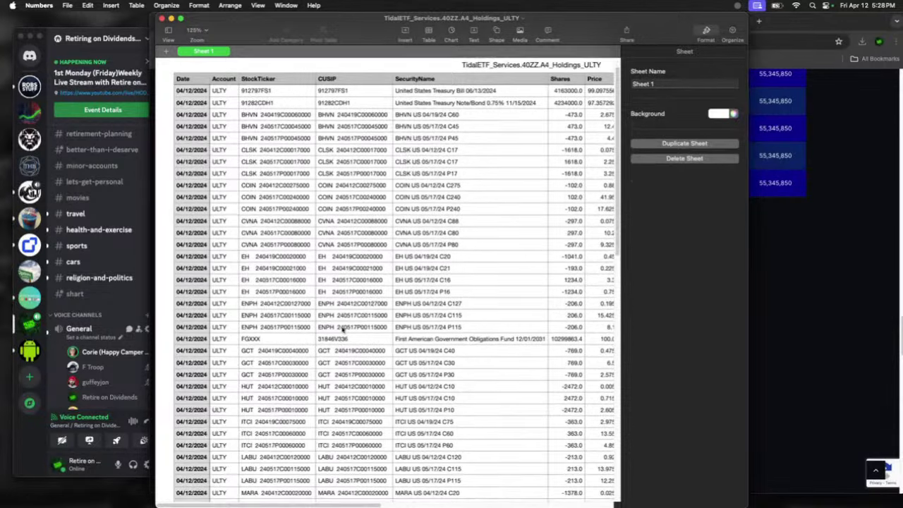
scroll(344, 329, "down", 8)
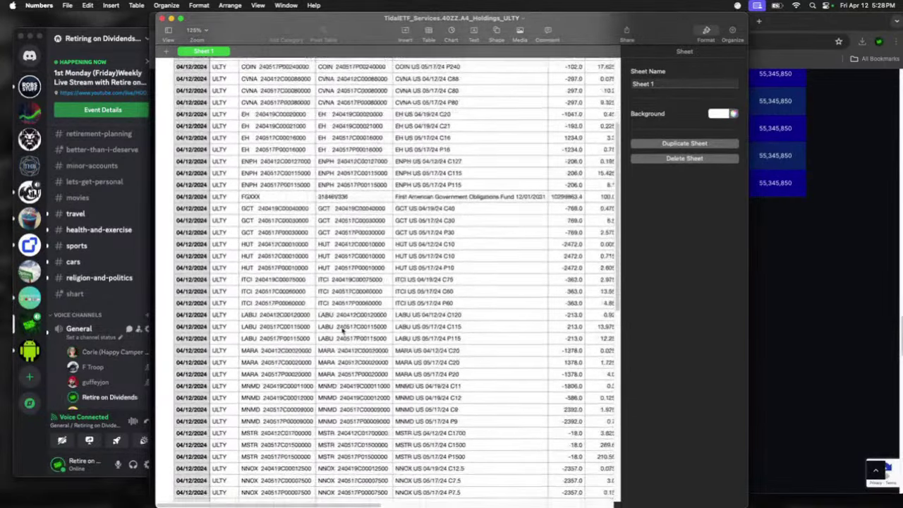
scroll(344, 330, "down", 12)
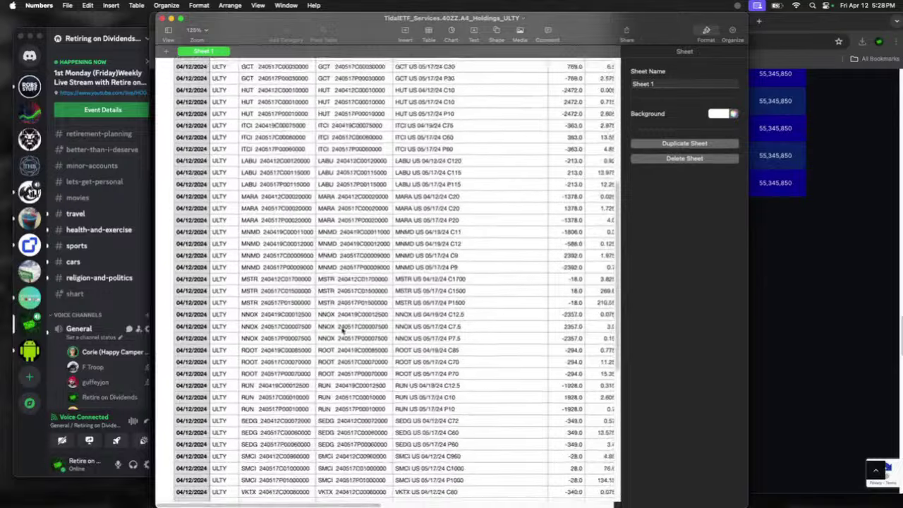
scroll(344, 329, "down", 6)
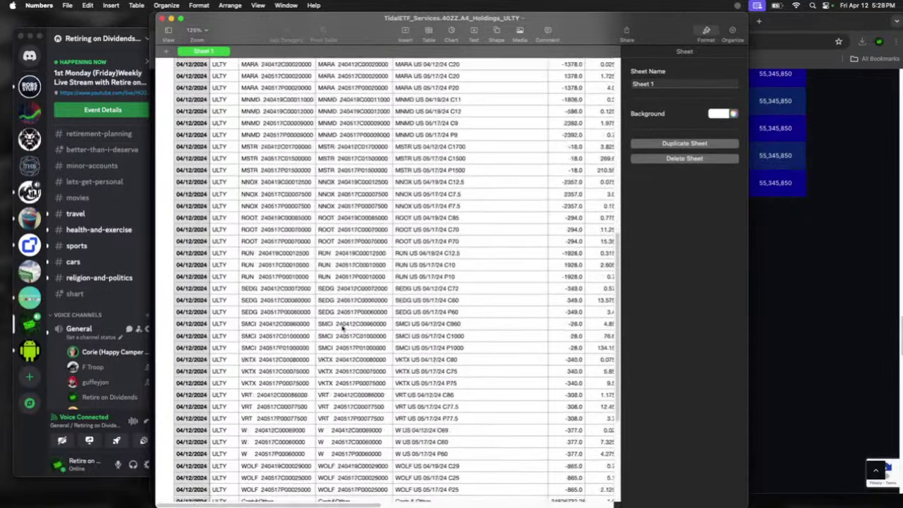
scroll(344, 330, "up", 18)
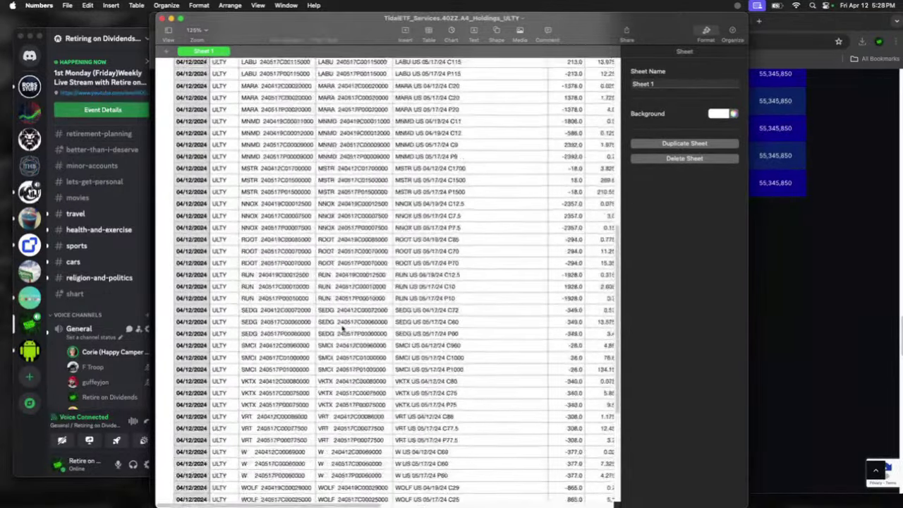
scroll(343, 328, "up", 14)
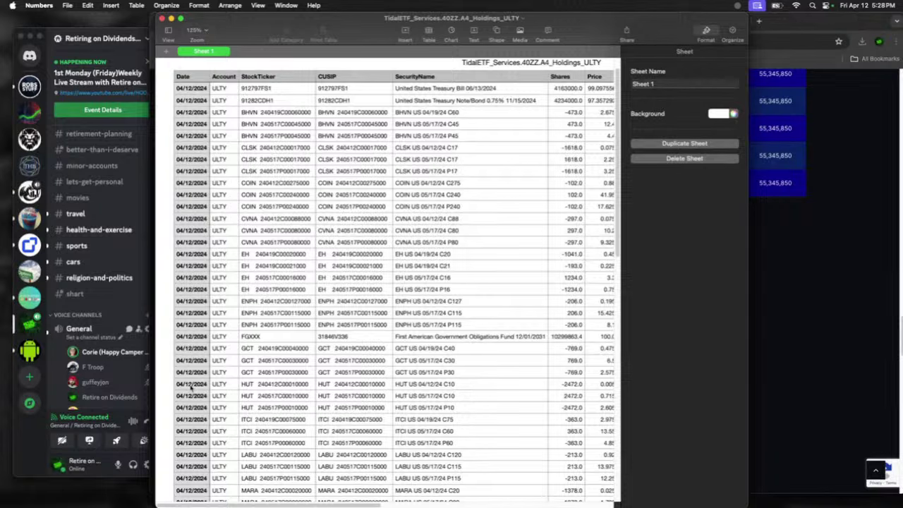
scroll(121, 377, "up", 1)
scroll(122, 377, "down", 2)
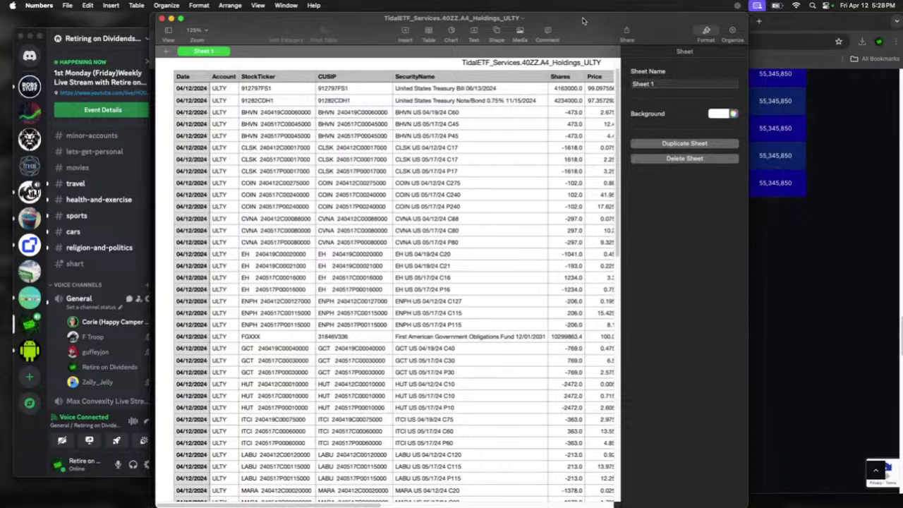
Step: Switch to the ULTY fund page in Chrome and review its Performance and Distribution Details sections
left_click(809, 263)
scroll(581, 269, "down", 5)
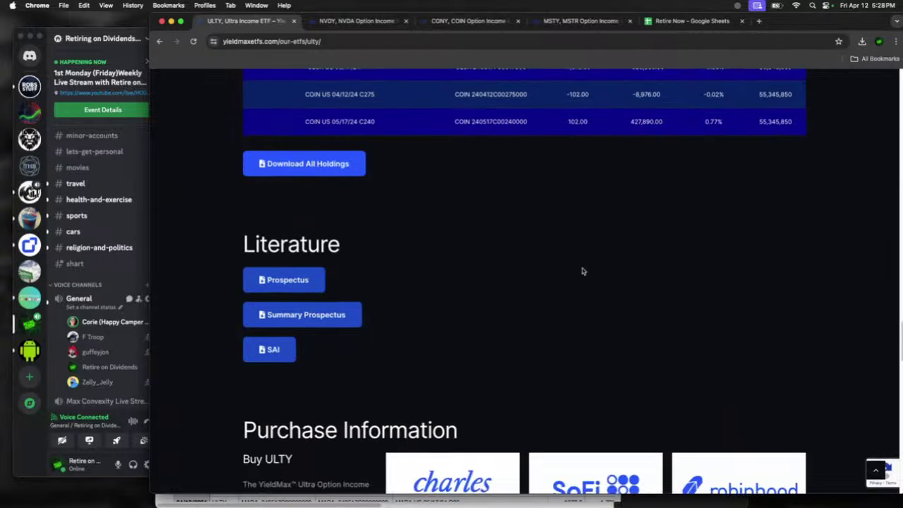
scroll(583, 271, "up", 5)
scroll(583, 271, "up", 15)
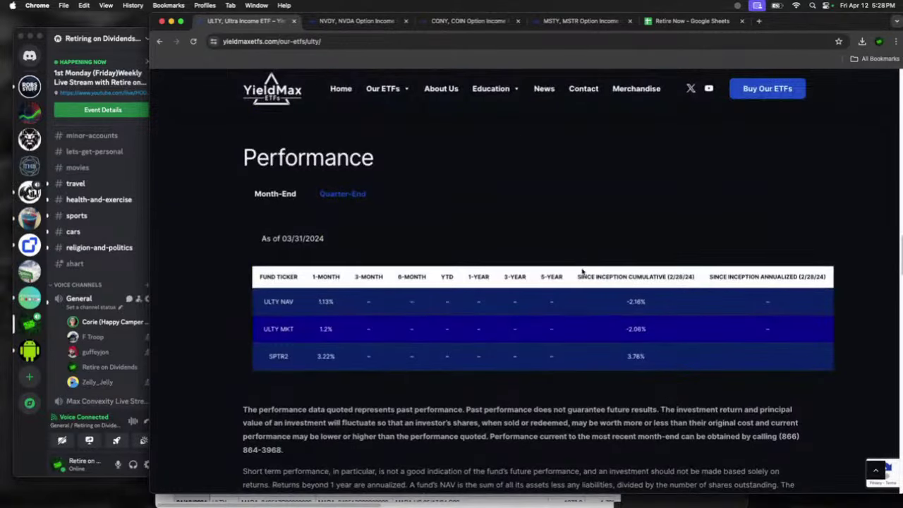
scroll(577, 276, "up", 5)
scroll(577, 276, "down", 10)
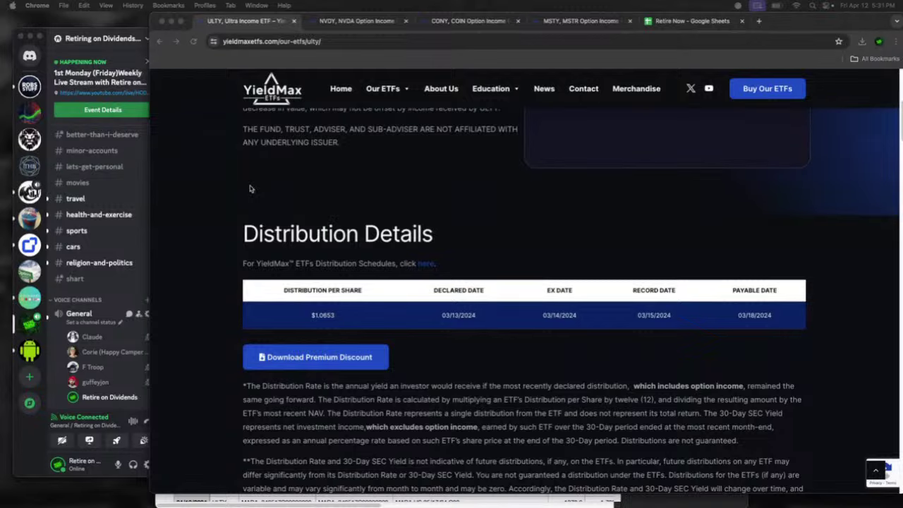
Step: Download the MSTY intra-day trades file from the reloaded MSTY page, view it in Numbers, and close it and the ULTY holdings file
left_click(580, 22)
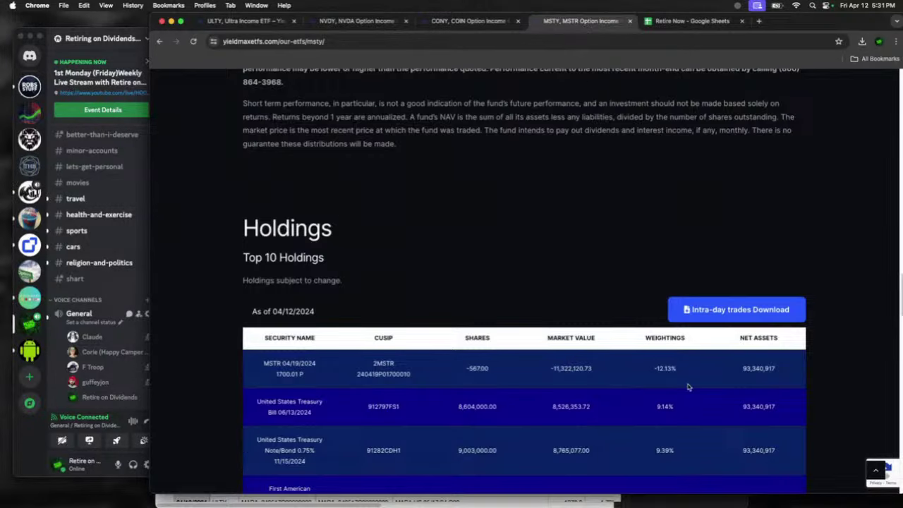
left_click(193, 42)
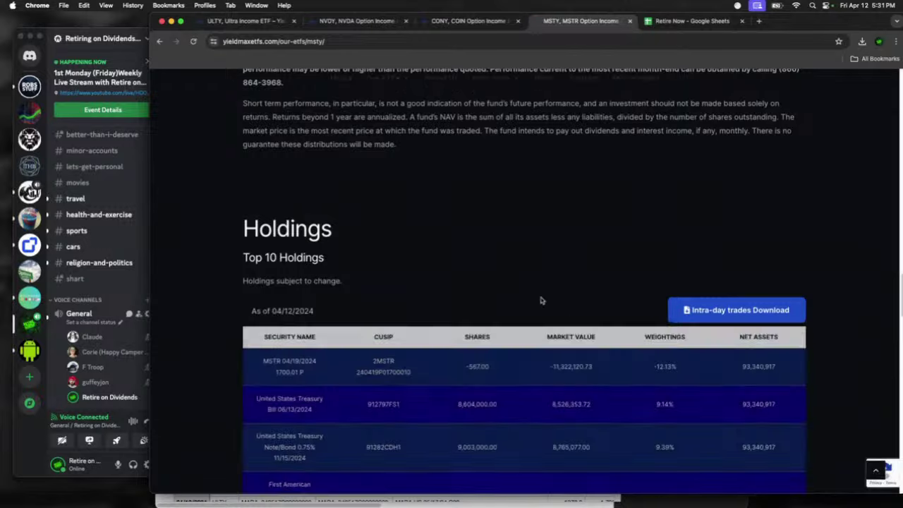
left_click(736, 311)
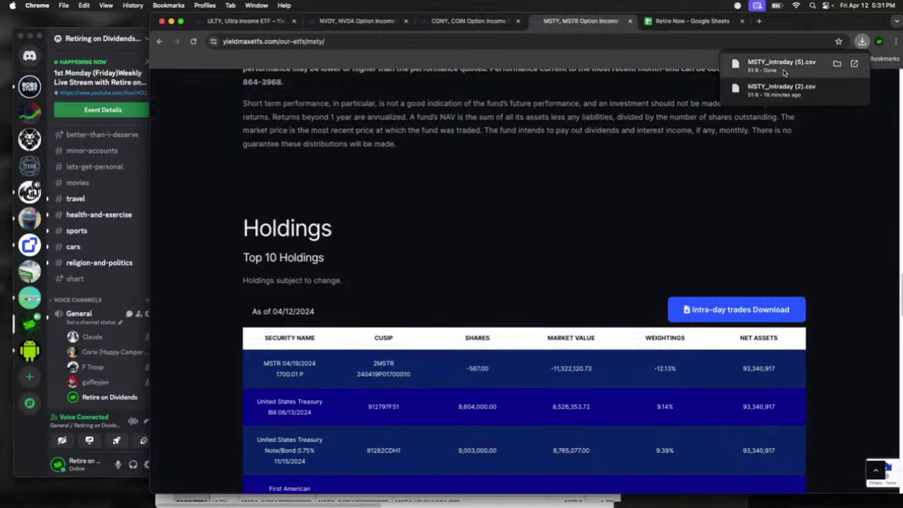
left_click(855, 64)
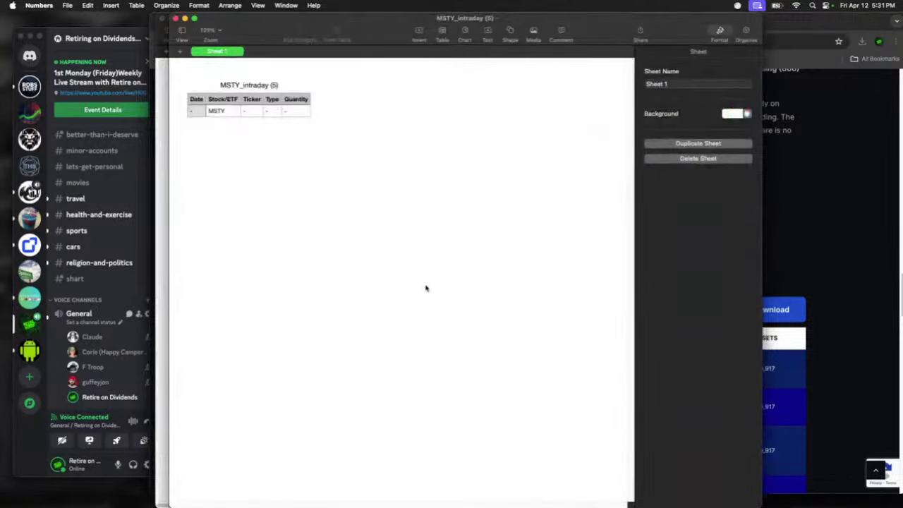
left_click(176, 18)
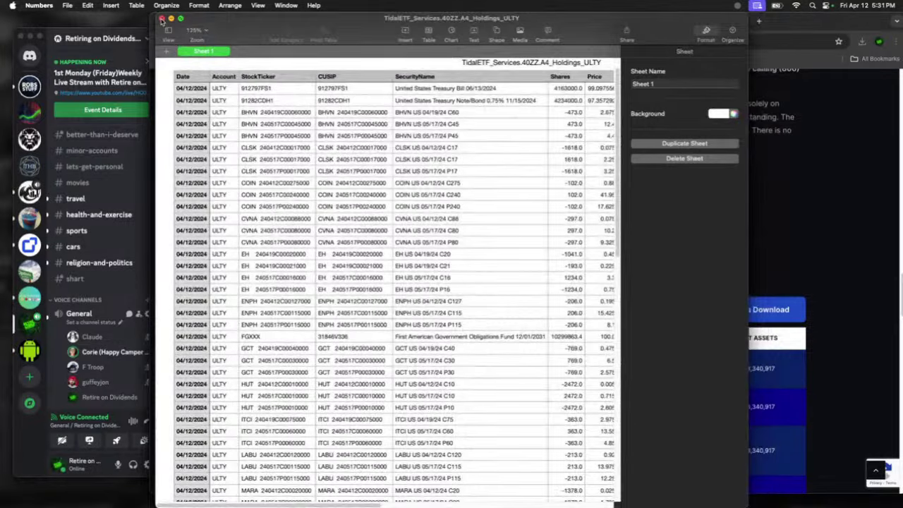
left_click(162, 20)
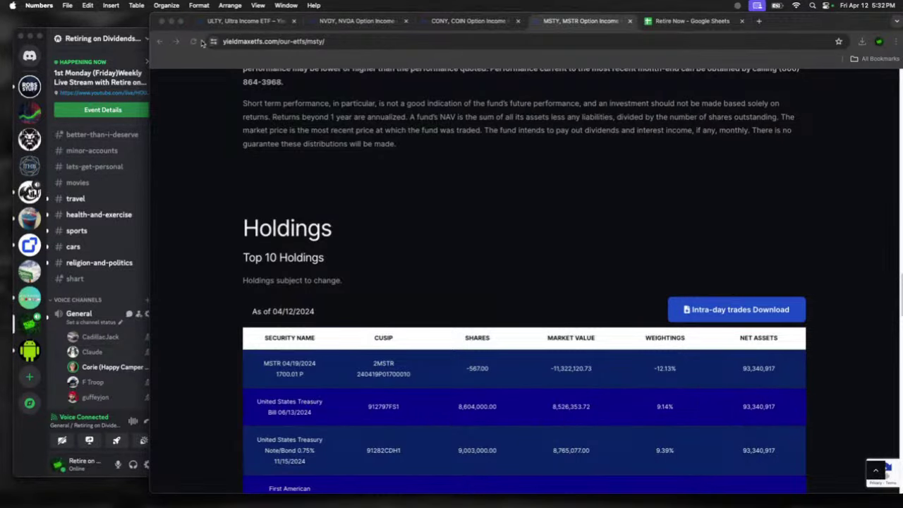
Step: Reload the MSTY page, download a fresh copy of its intra-day trades file and open it in Numbers
left_click(194, 42)
left_click(194, 43)
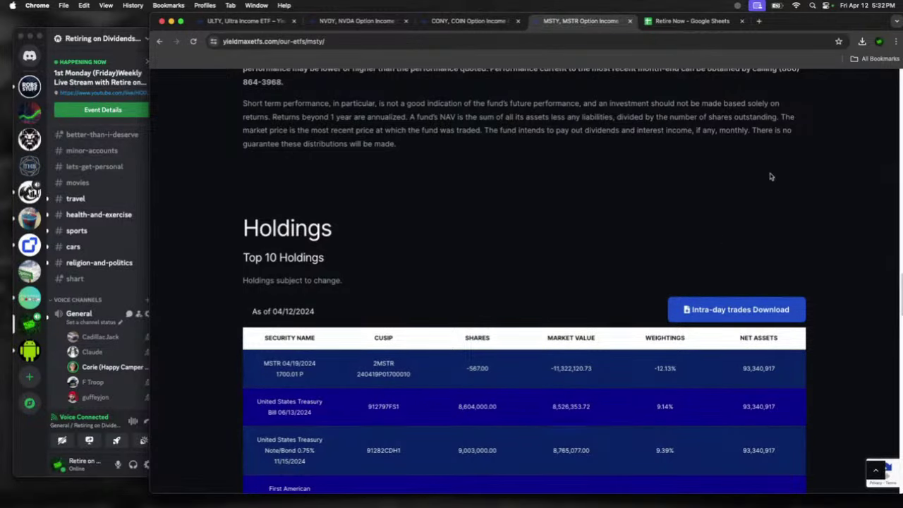
left_click(727, 309)
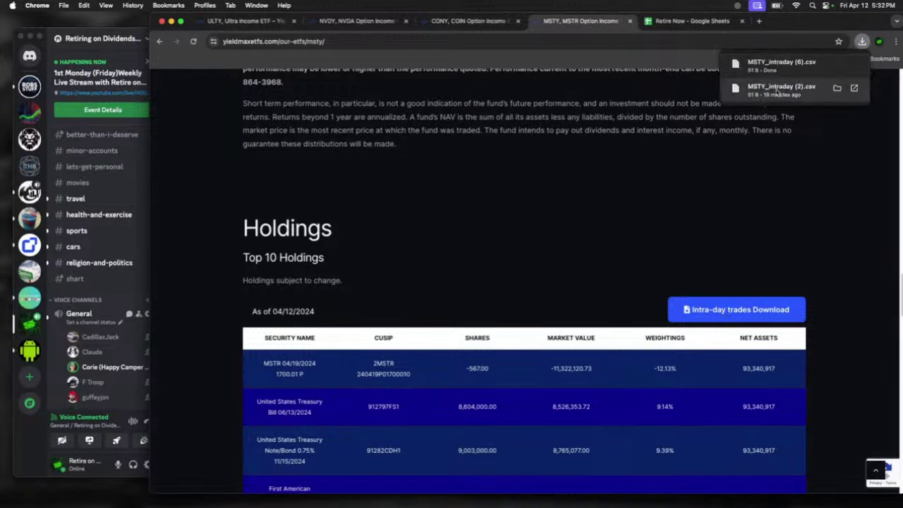
left_click(854, 63)
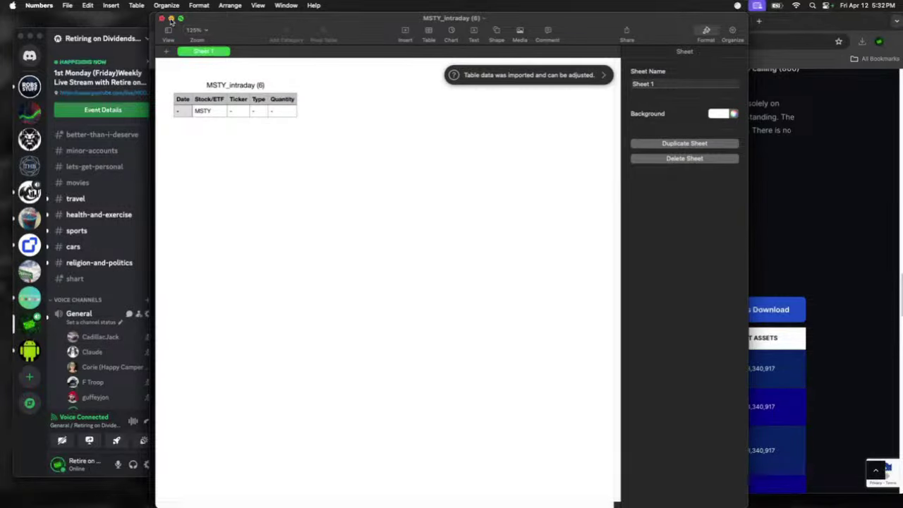
Step: Close the open MSTY intra-day file, then check a fresh download from the reloaded MSTY page in Numbers and close it
left_click(163, 19)
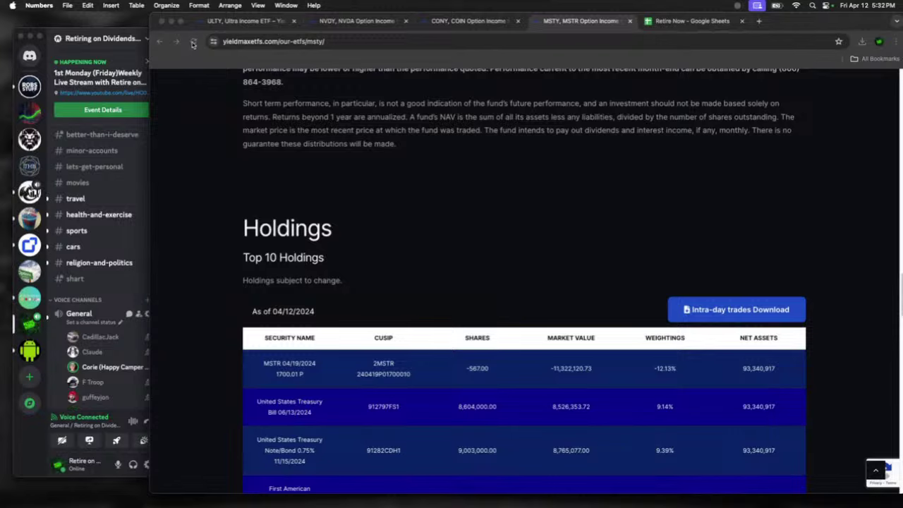
left_click(737, 309)
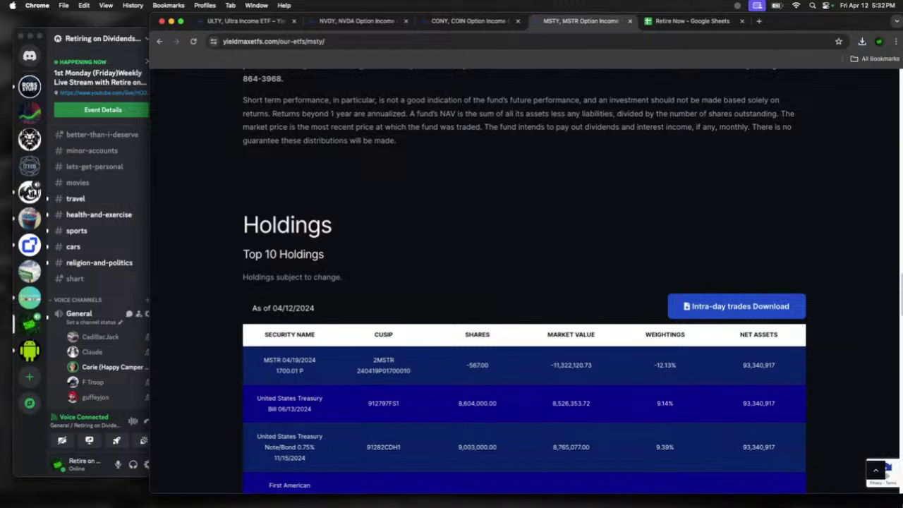
mouse_move(433, 503)
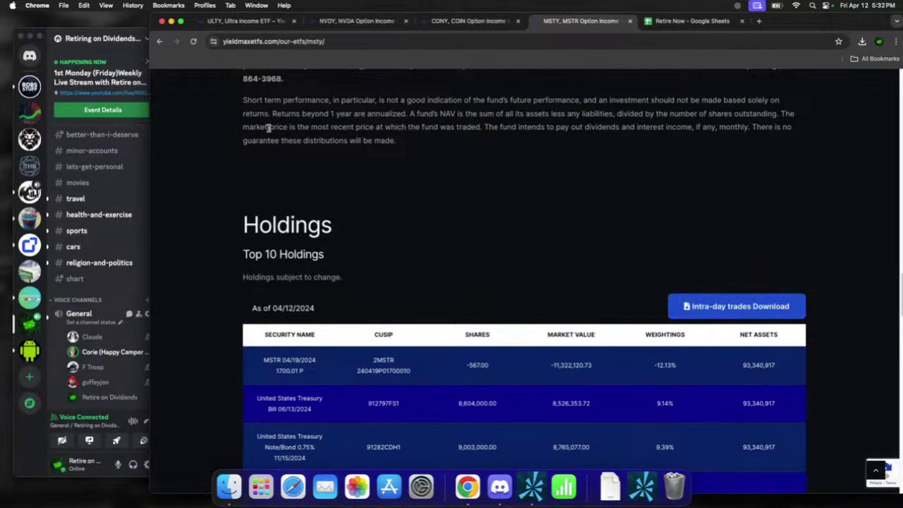
left_click(193, 43)
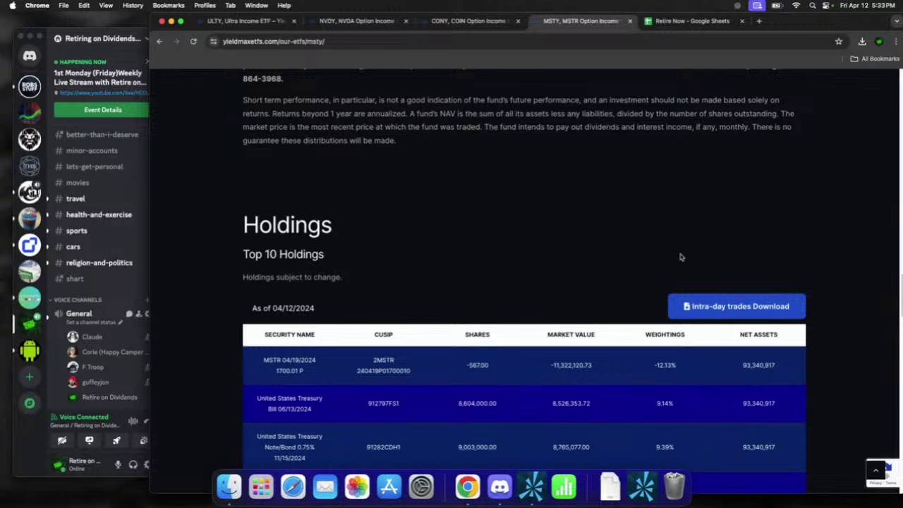
left_click(722, 308)
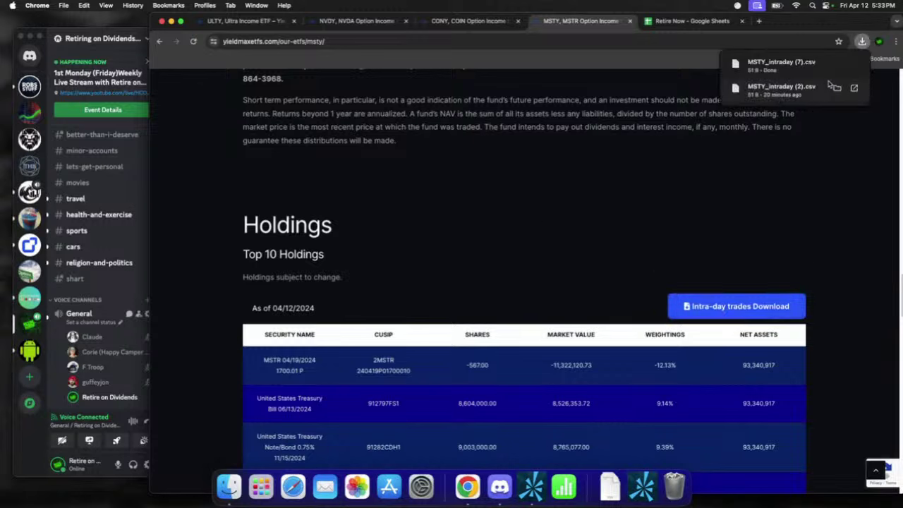
left_click(856, 65)
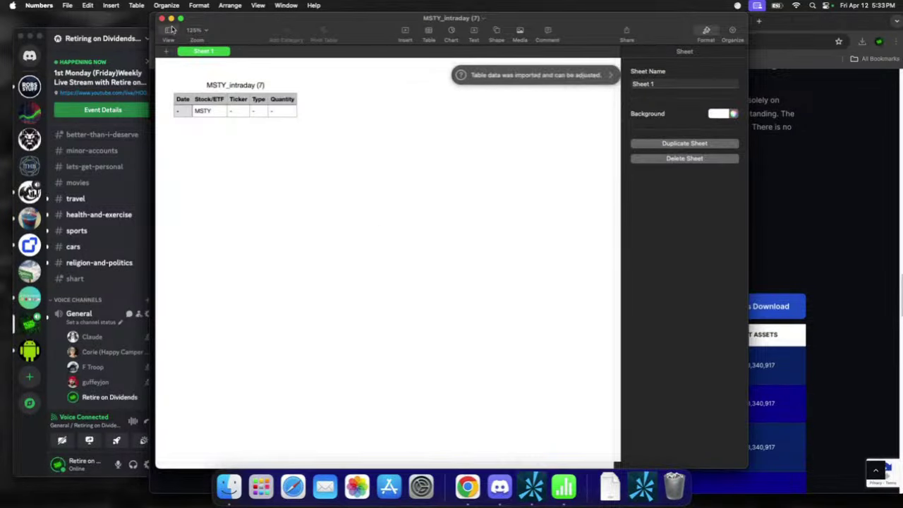
left_click(161, 18)
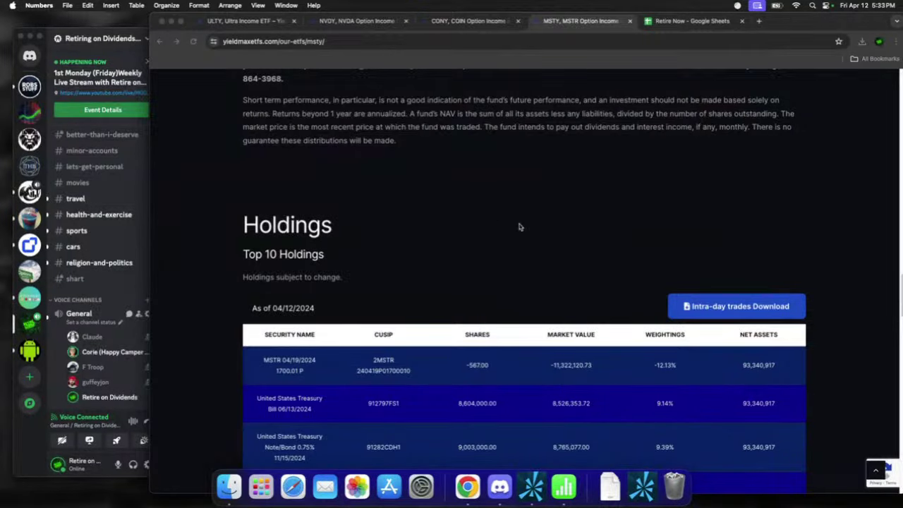
Step: Return from the Retire Now spreadsheet to the Google Sheets home page and open the Swing Trades spreadsheet
left_click(676, 22)
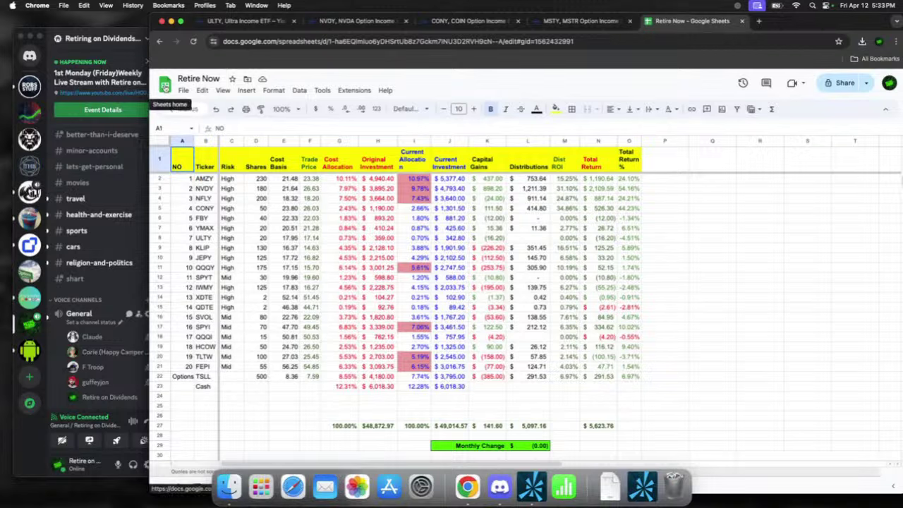
left_click(165, 86)
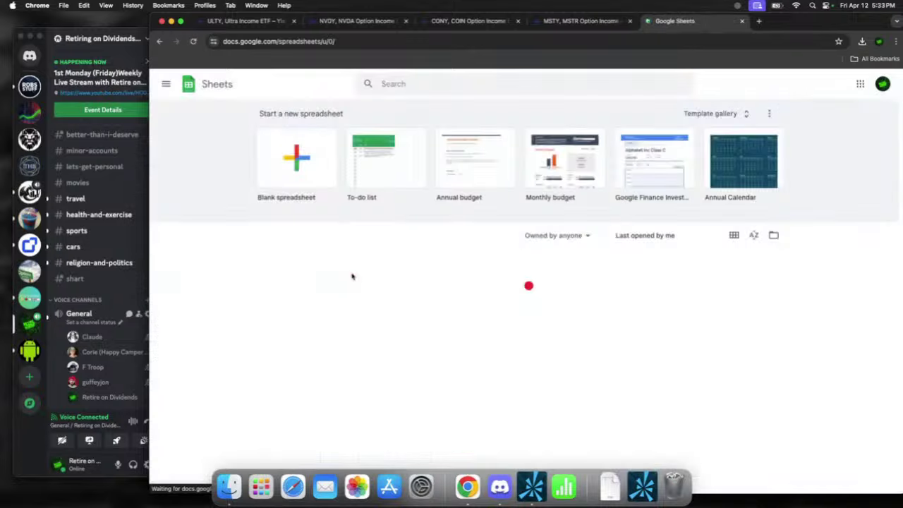
left_click(314, 292)
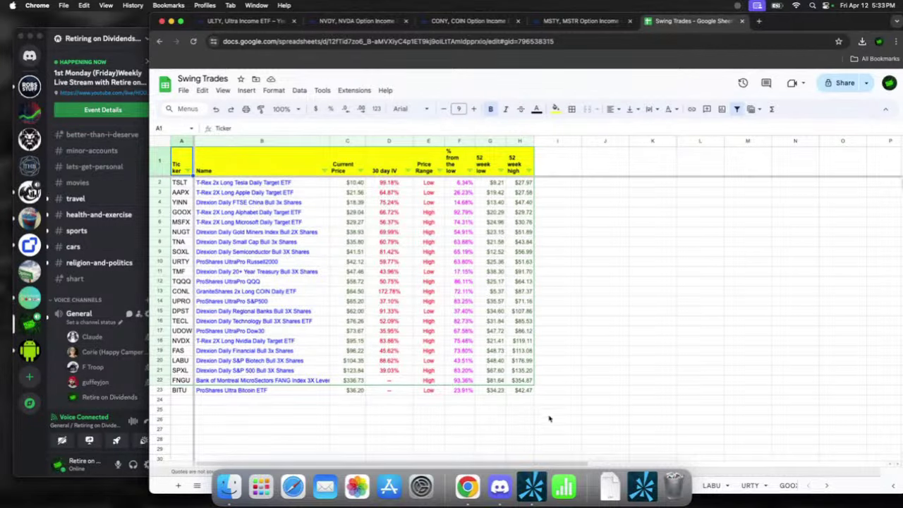
left_click(733, 380)
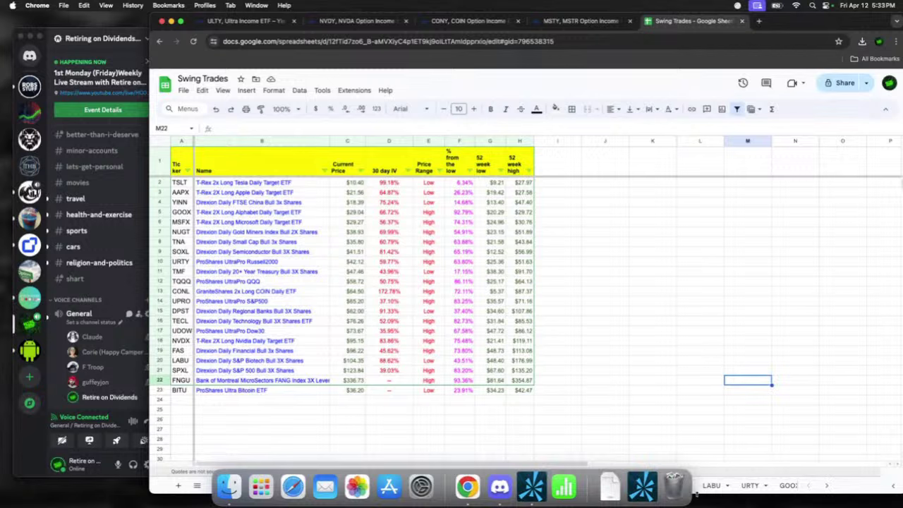
Step: Shrink the Chrome window and reposition it so the Swing Trades sheet names sit clear of the Dock
left_click(633, 292)
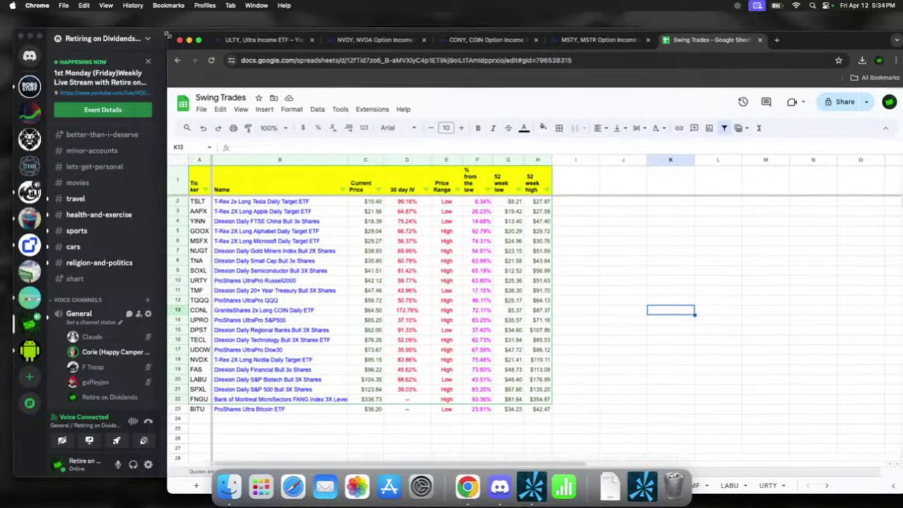
left_click_drag(150, 16, 153, 51)
left_click_drag(790, 68, 770, 44)
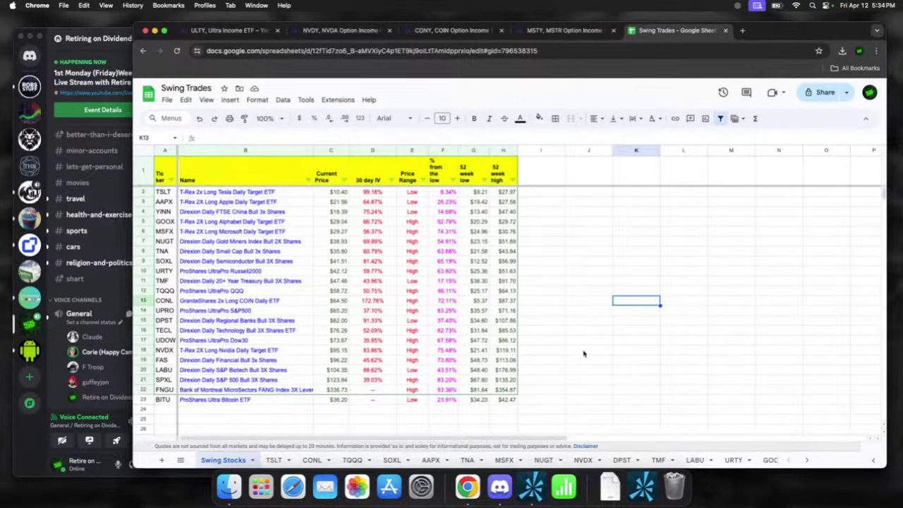
Step: Review the trade logs on the TNA, MSFX, DPST, TMF, LABU, URTY, GOOX and BITU sheets of Swing Trades
left_click(469, 460)
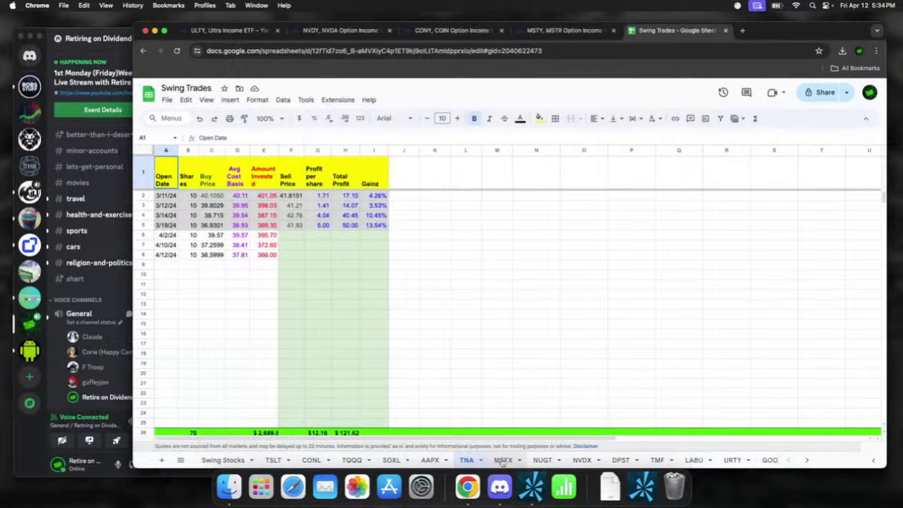
left_click(503, 460)
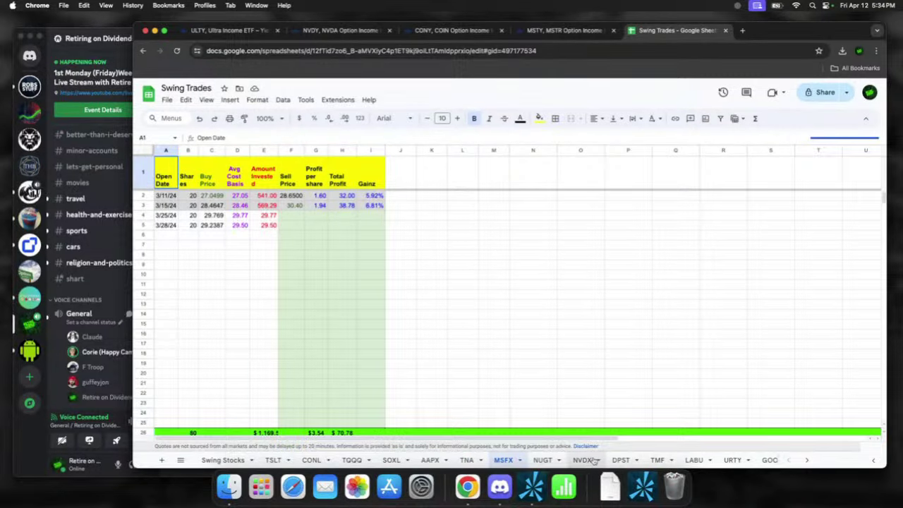
left_click(621, 460)
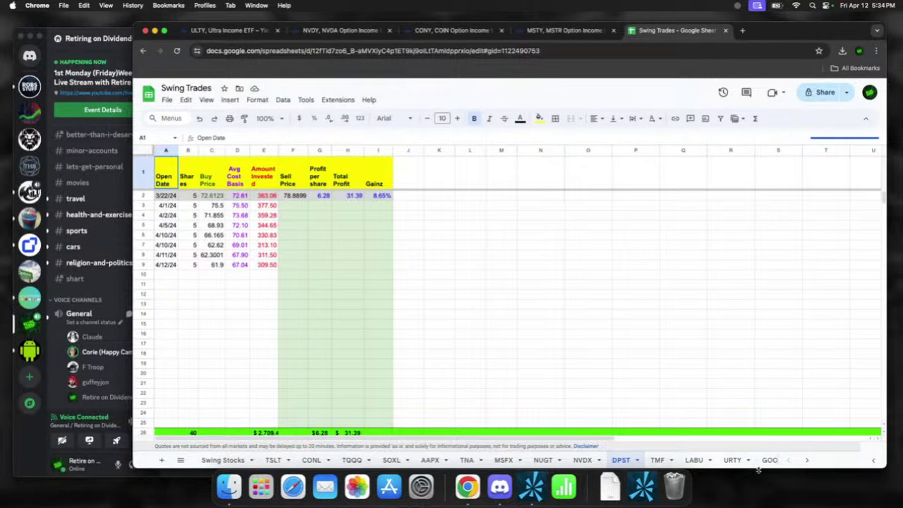
left_click(663, 461)
left_click(690, 460)
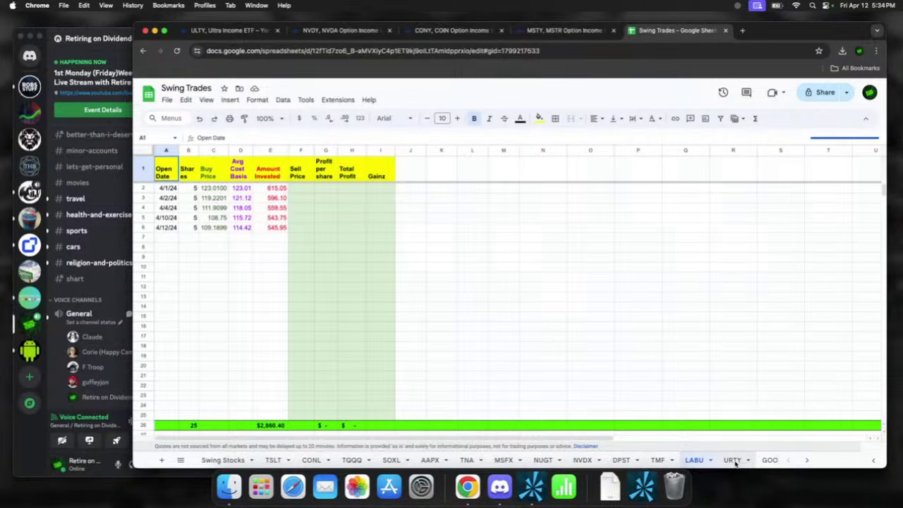
left_click(734, 462)
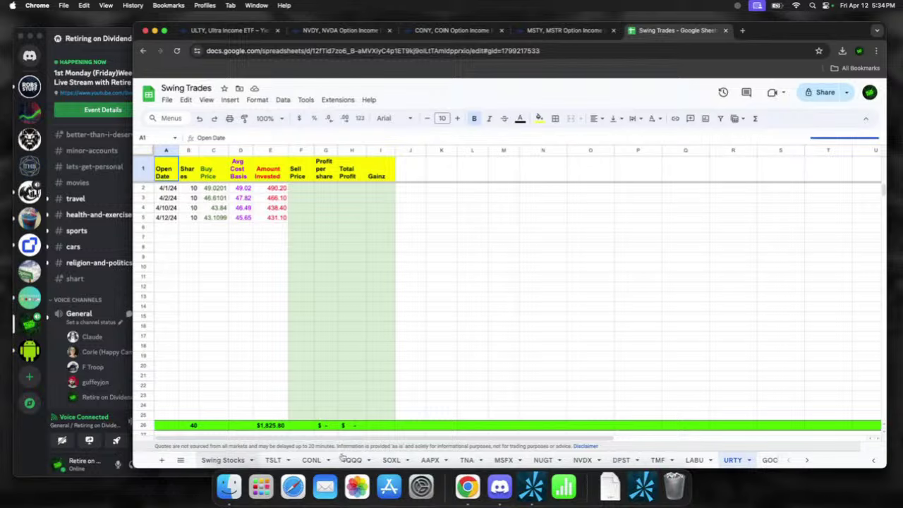
left_click(804, 461)
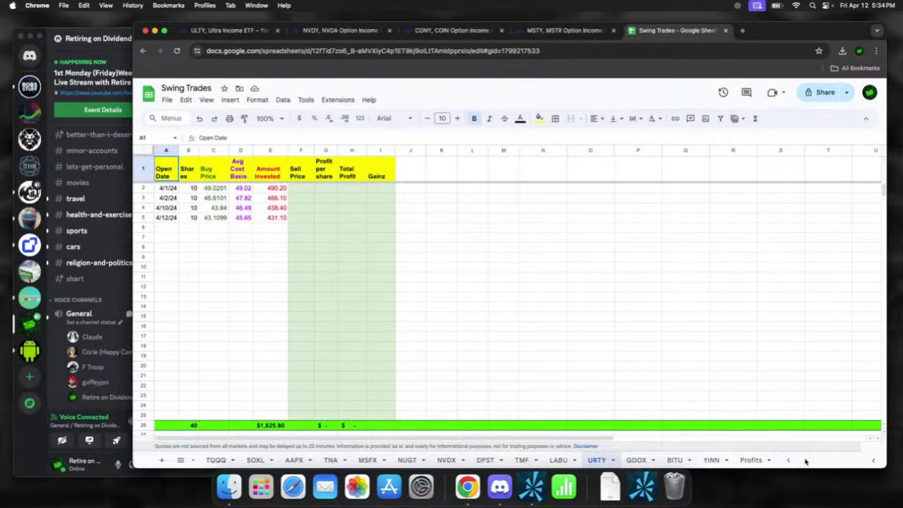
left_click(641, 463)
left_click(672, 462)
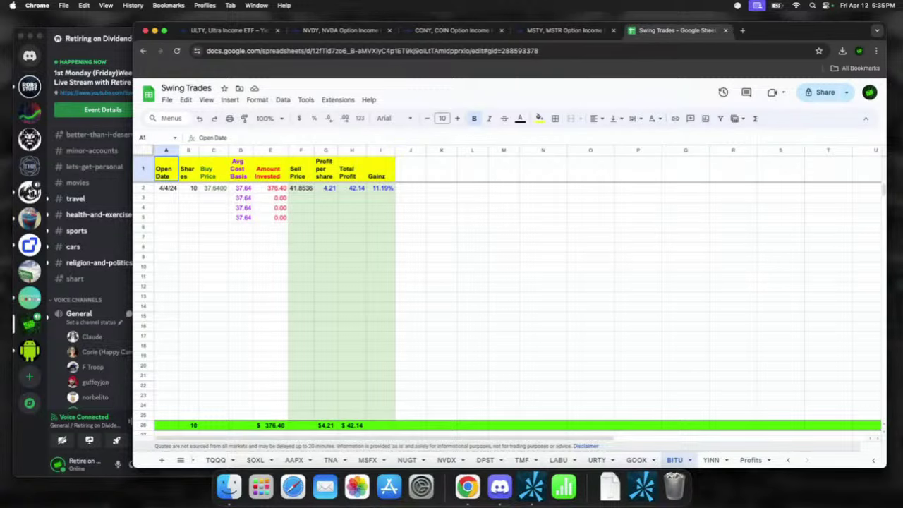
Step: Reload the MSTY fund page, download its intra-day trades file again, inspect it in Numbers and close it
left_click(564, 30)
left_click(185, 57)
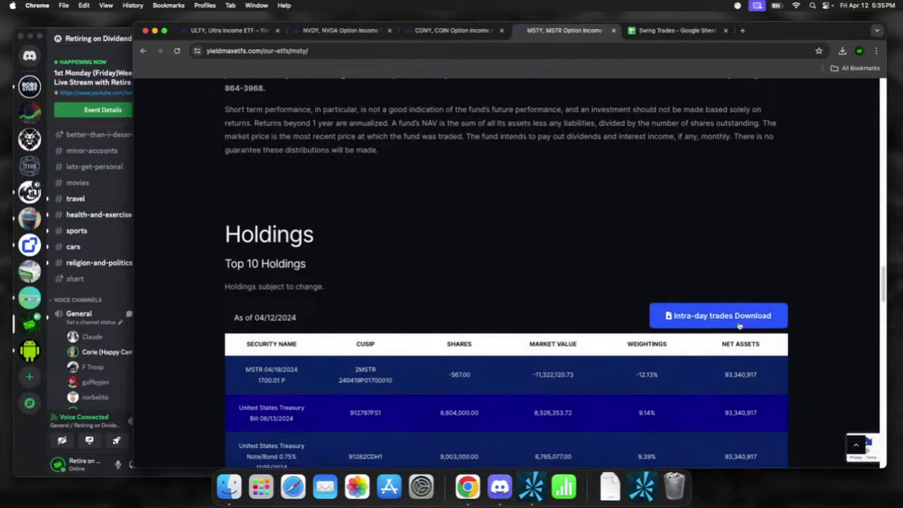
left_click(716, 323)
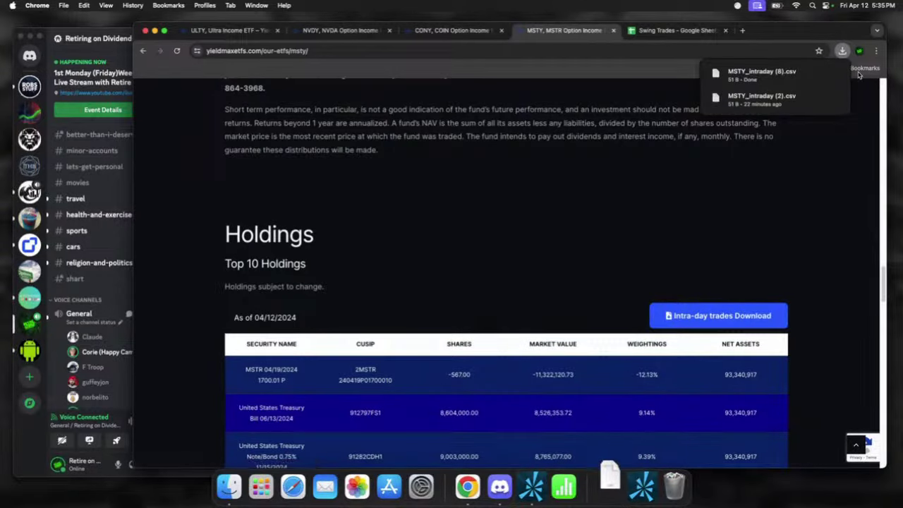
mouse_move(843, 72)
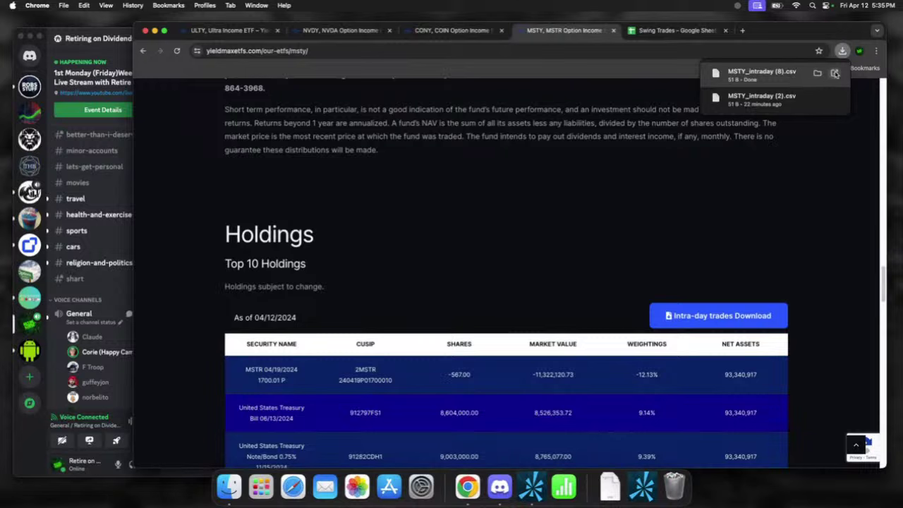
left_click(835, 74)
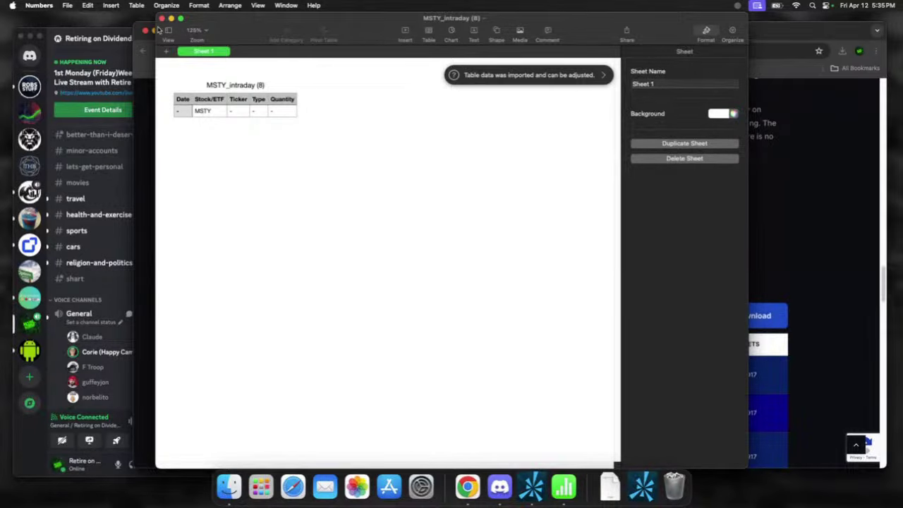
left_click(161, 18)
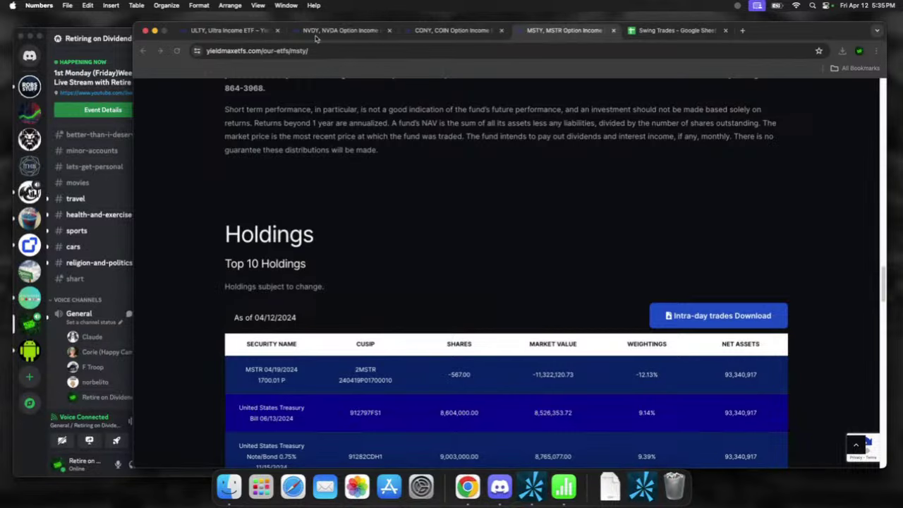
Step: Download the intra-day trades file from the Holdings section of the CONY fund page and open it in Numbers
left_click(453, 31)
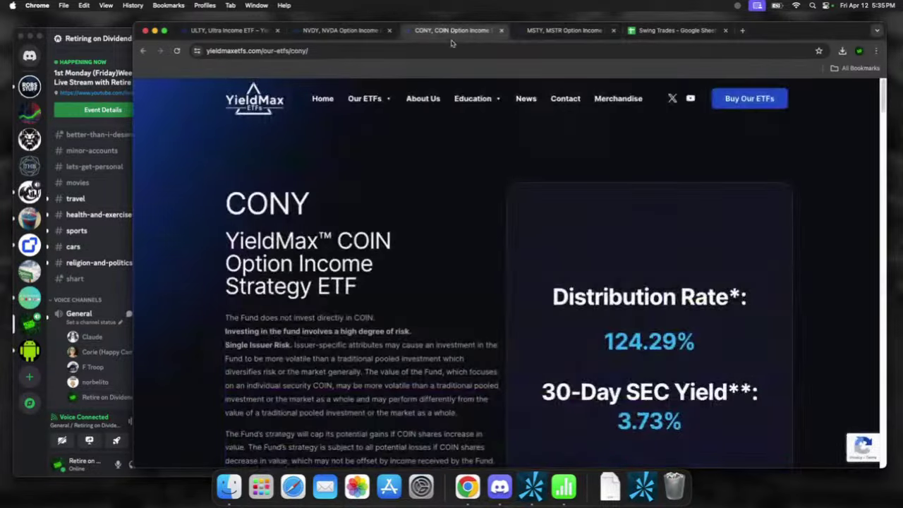
scroll(693, 315, "down", 15)
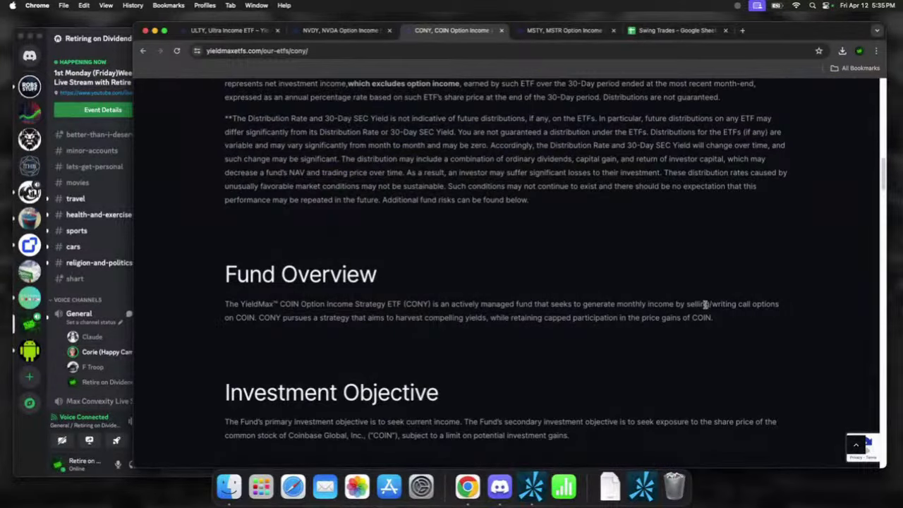
scroll(705, 300, "up", 5)
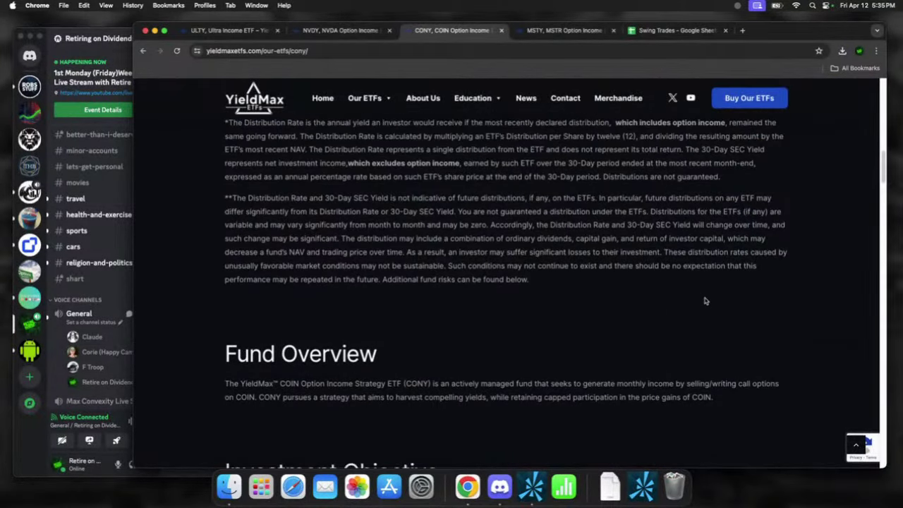
scroll(705, 300, "down", 10)
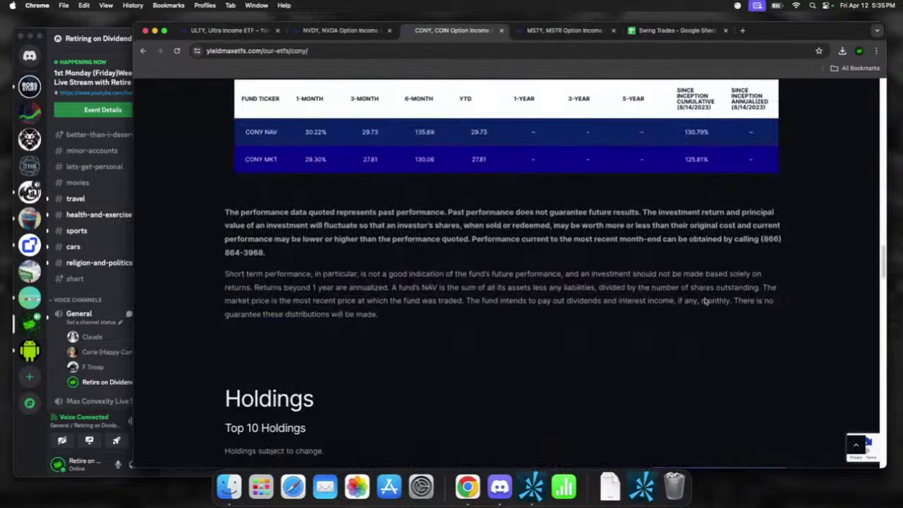
left_click(704, 267)
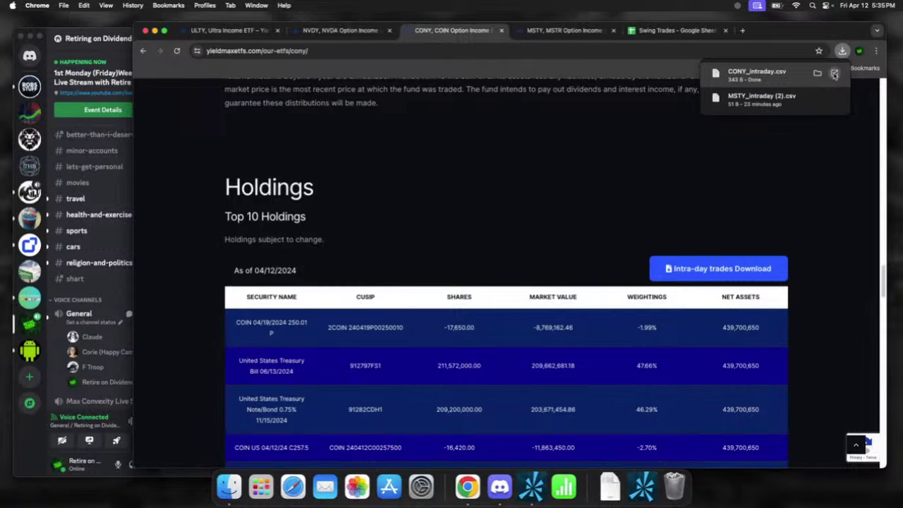
left_click(835, 75)
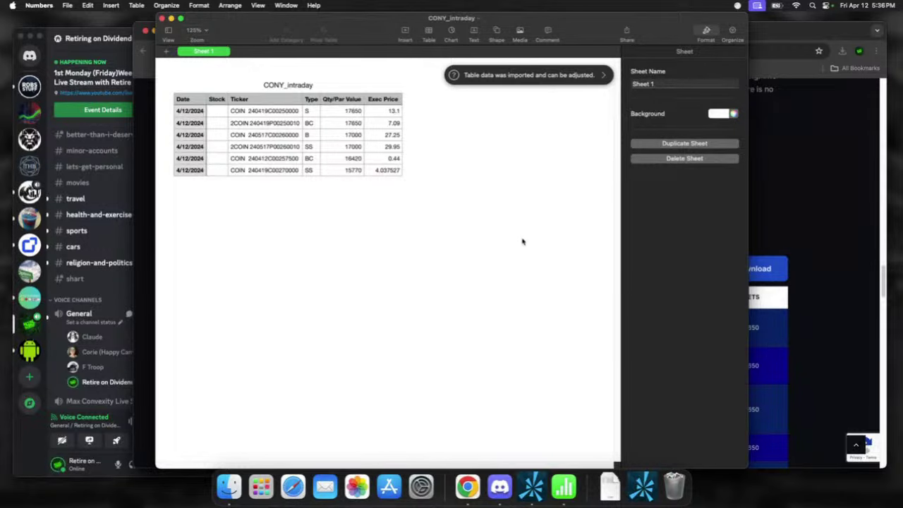
Step: Shrink the CONY intra-day window in Numbers and place it in a corner of the screen, keeping its trades table visible
left_click_drag(468, 19, 325, 21)
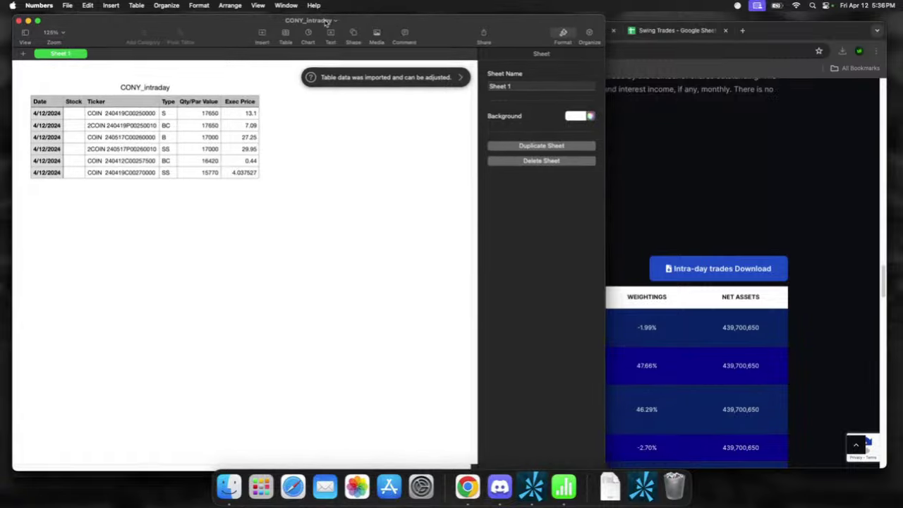
left_click_drag(446, 25, 529, 26)
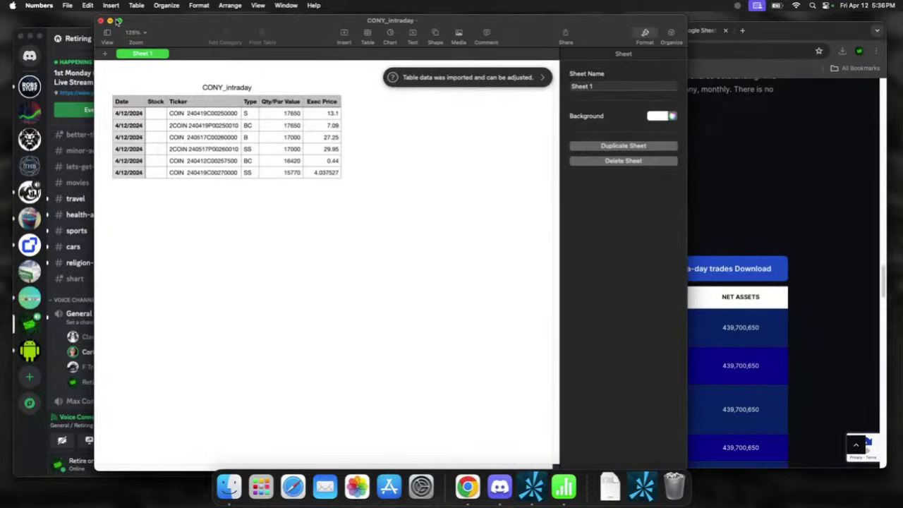
left_click_drag(96, 15, 193, 254)
left_click_drag(584, 266, 402, 27)
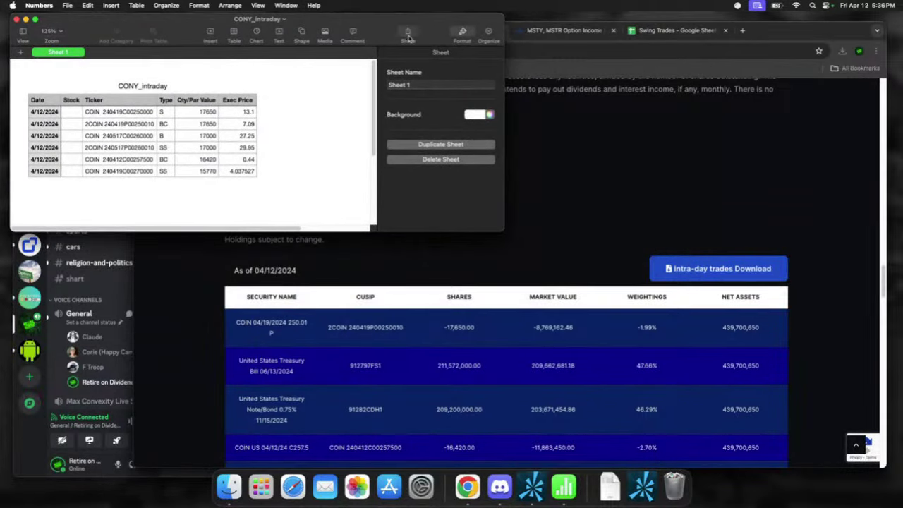
Step: Switch to Chrome, open the CONY 2024 spreadsheet from the Sheets home page, and narrow the browser window to uncover the intra-day table
left_click(625, 198)
left_click(656, 30)
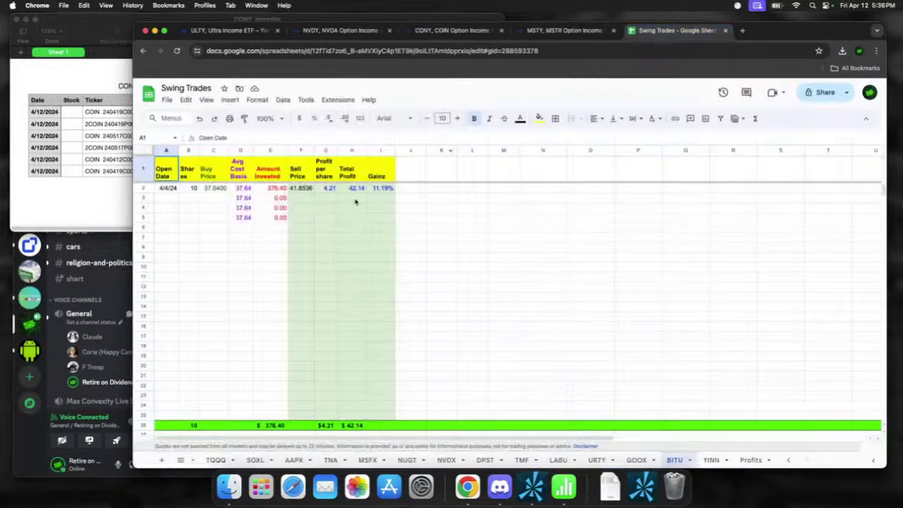
left_click(149, 94)
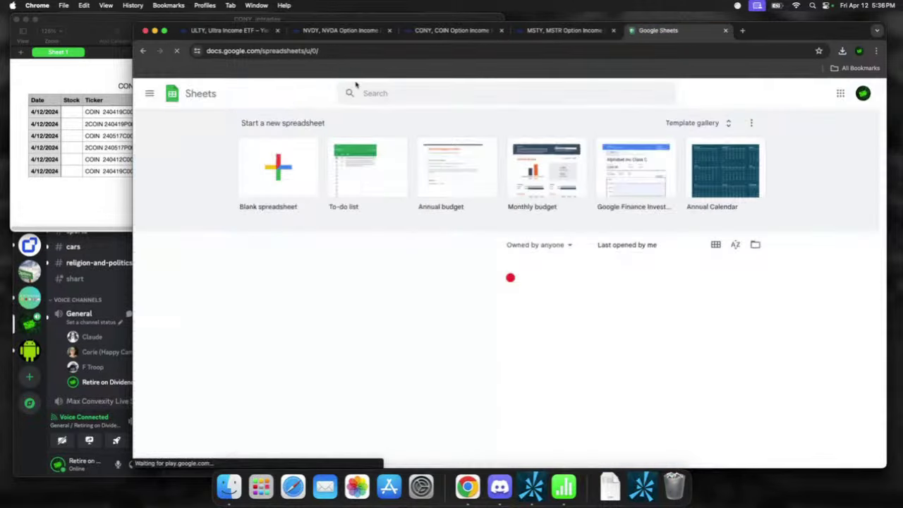
left_click(286, 347)
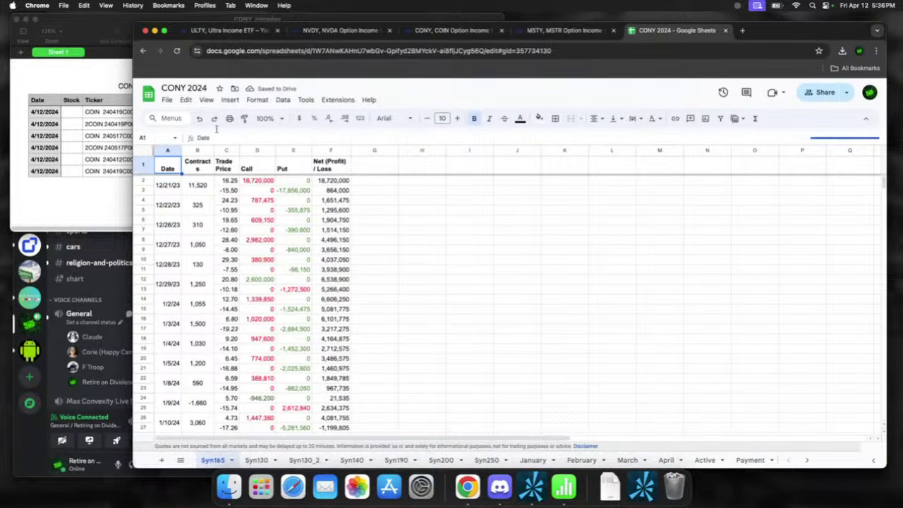
left_click_drag(141, 27, 280, 26)
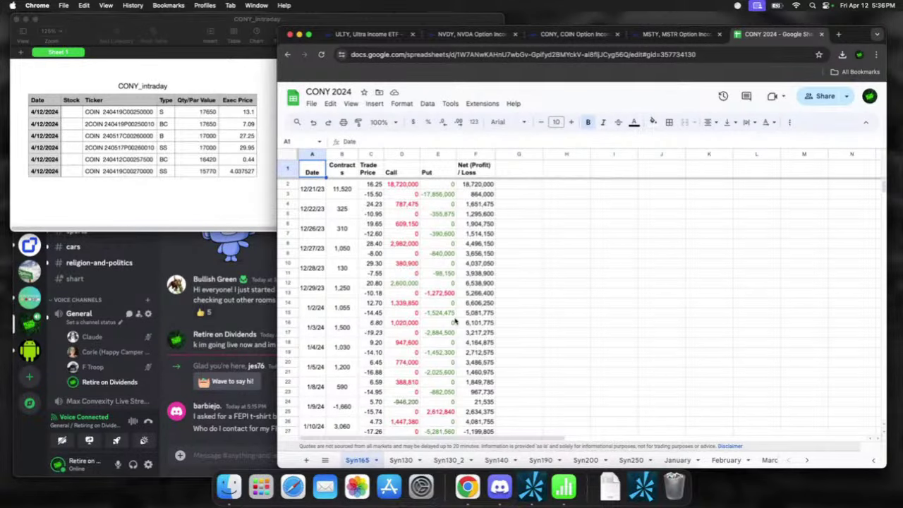
Step: Open the Syn250 sheet of CONY 2024 and bring its latest trades and the TBD row into view
scroll(458, 330, "down", 5)
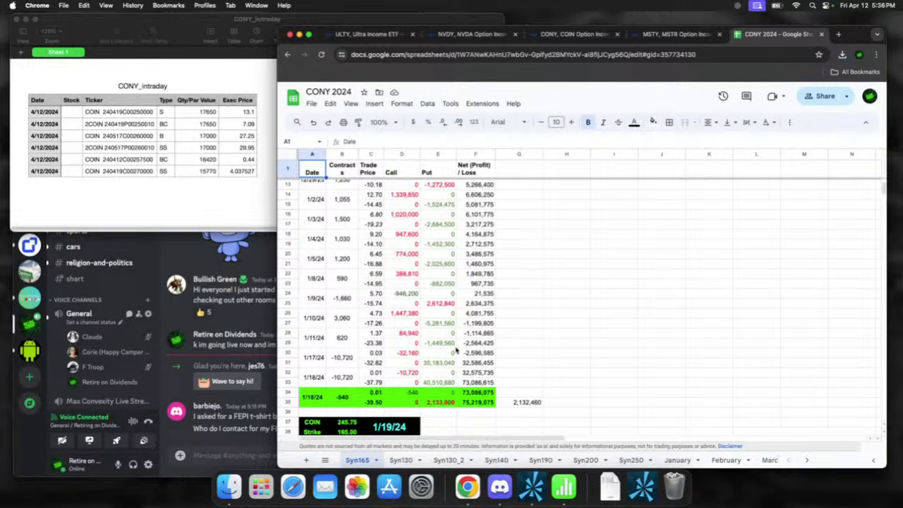
left_click(631, 460)
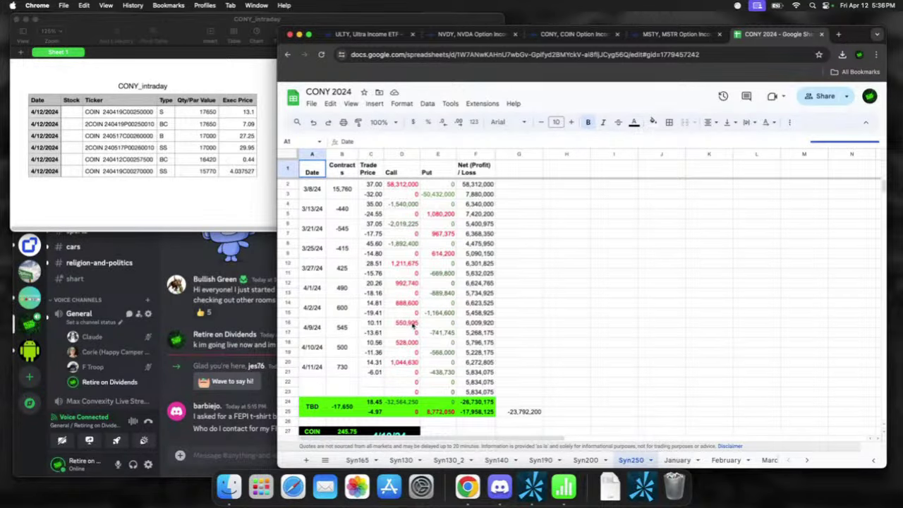
left_click(541, 332)
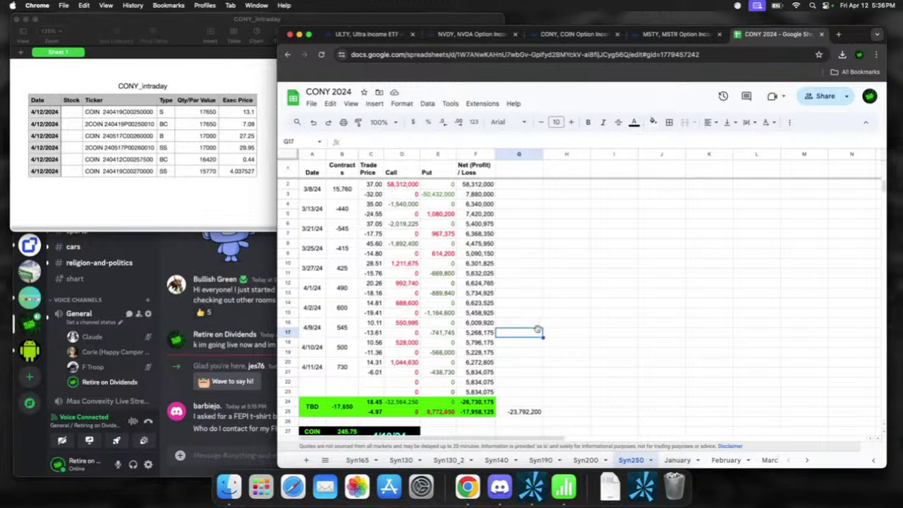
scroll(565, 320, "down", 2)
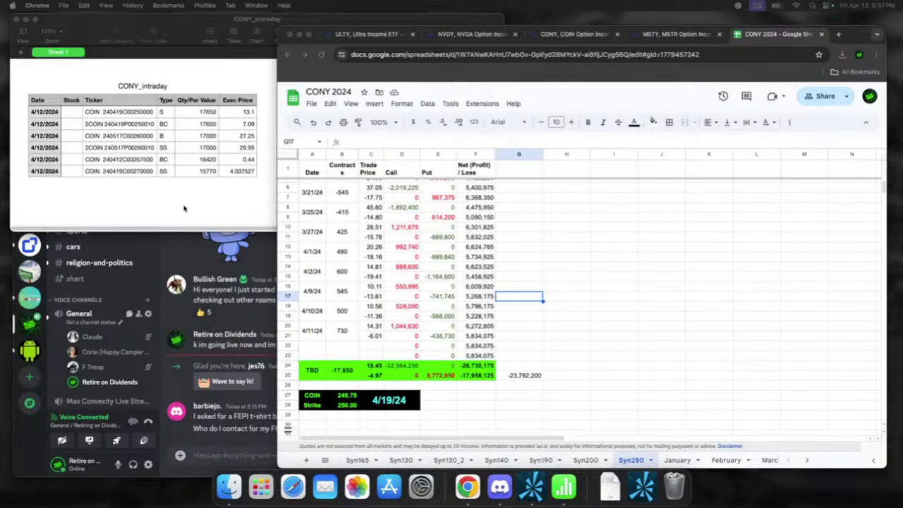
Step: Enlarge the CONY intra-day table in Numbers to 150% zoom, then narrow its window and reposition it at the screen edge
left_click(239, 200)
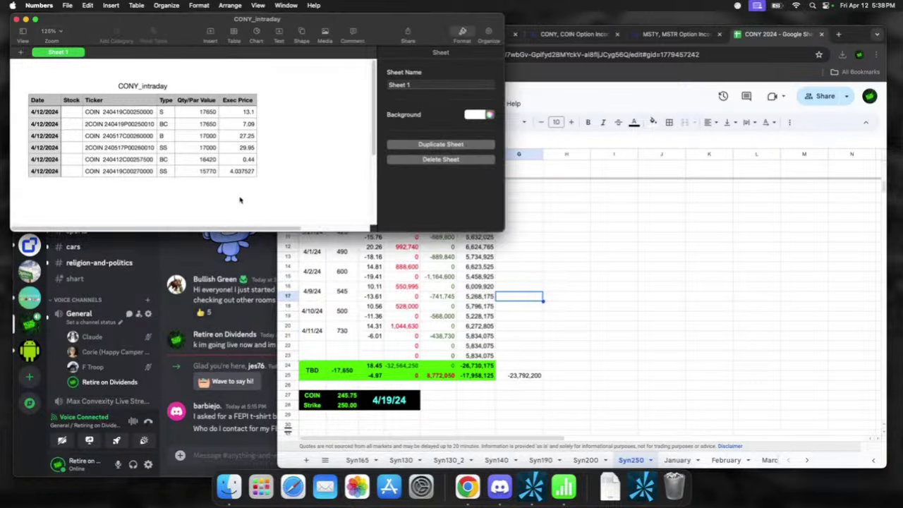
left_click(58, 38)
left_click(69, 104)
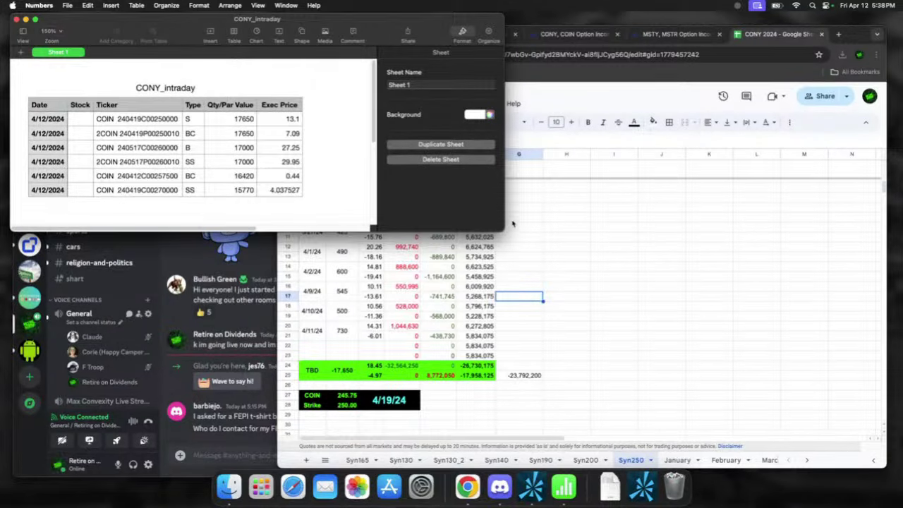
left_click(498, 242)
left_click(240, 205)
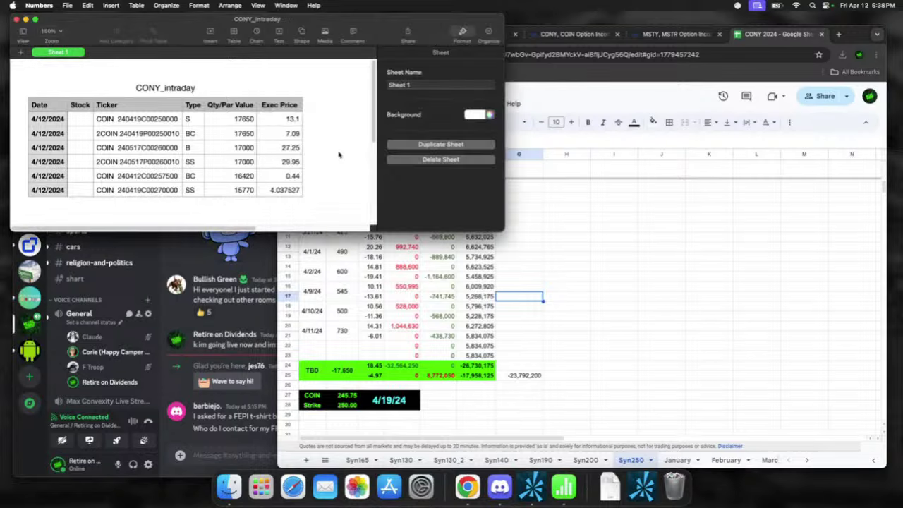
left_click_drag(503, 230, 429, 237)
left_click_drag(307, 22, 298, 38)
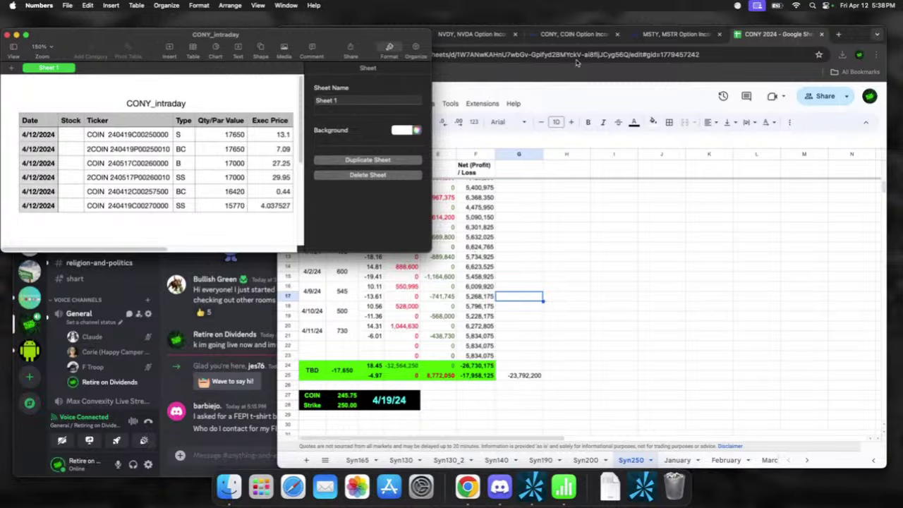
Step: Narrow the Chrome window to clear the intra-day table and set the CONY 2024 spreadsheet zoom to 125%
left_click(688, 248)
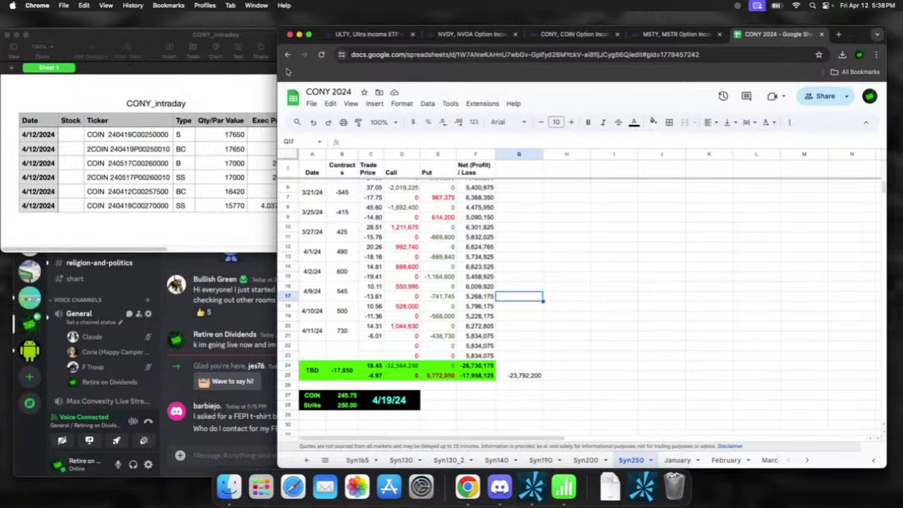
left_click_drag(278, 28, 304, 30)
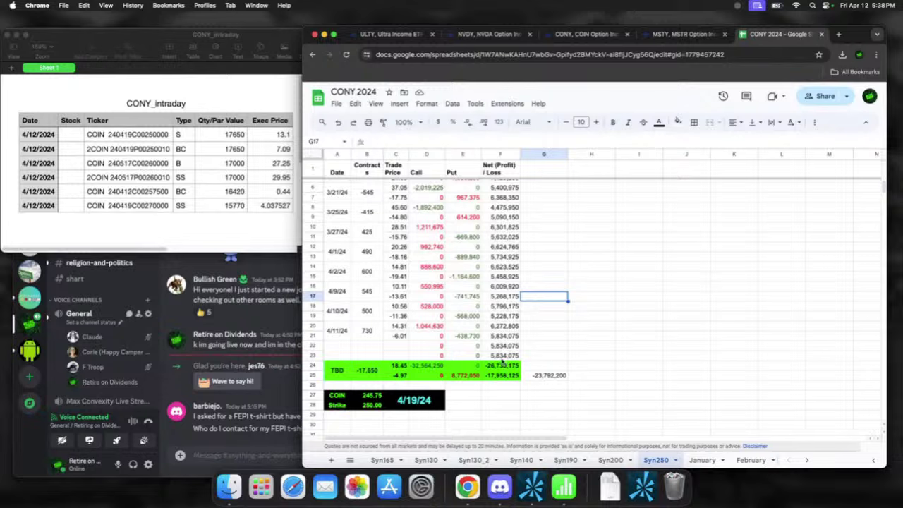
left_click(580, 287)
left_click(419, 123)
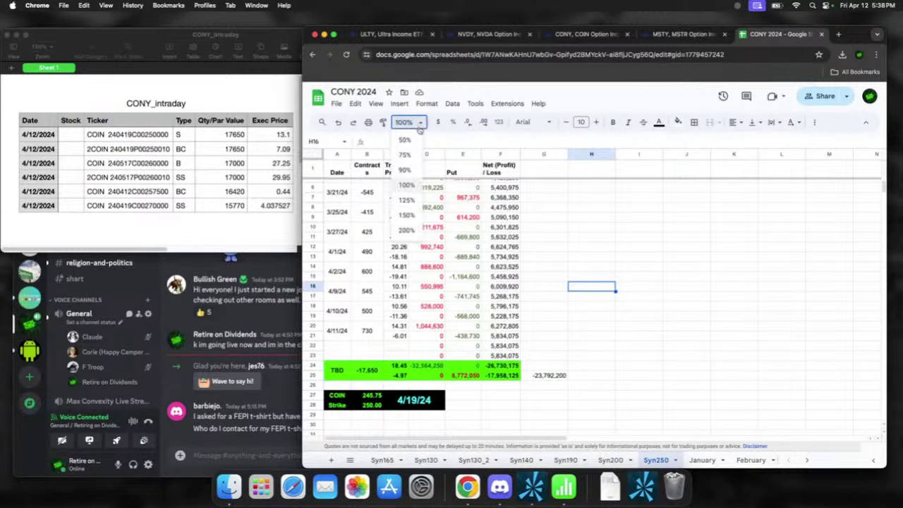
left_click(408, 200)
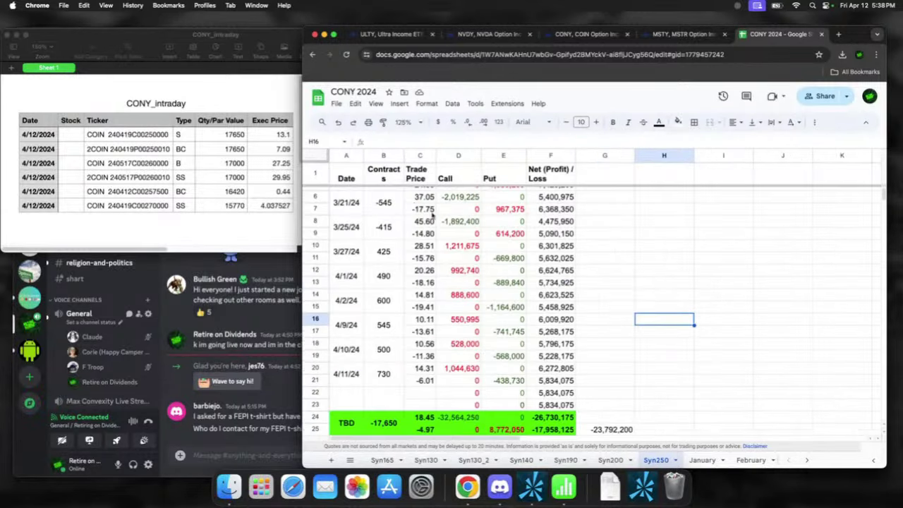
Step: Delete the empty trade rows 22 and 23 above the TBD row on the Syn250 sheet
left_click(622, 360)
scroll(624, 338, "down", 10)
scroll(624, 336, "up", 7)
scroll(623, 337, "up", 2)
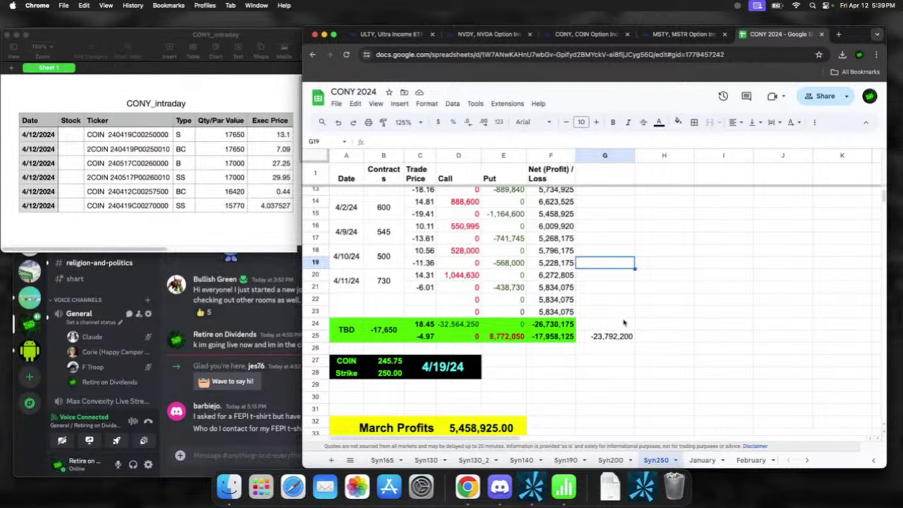
left_click(364, 311)
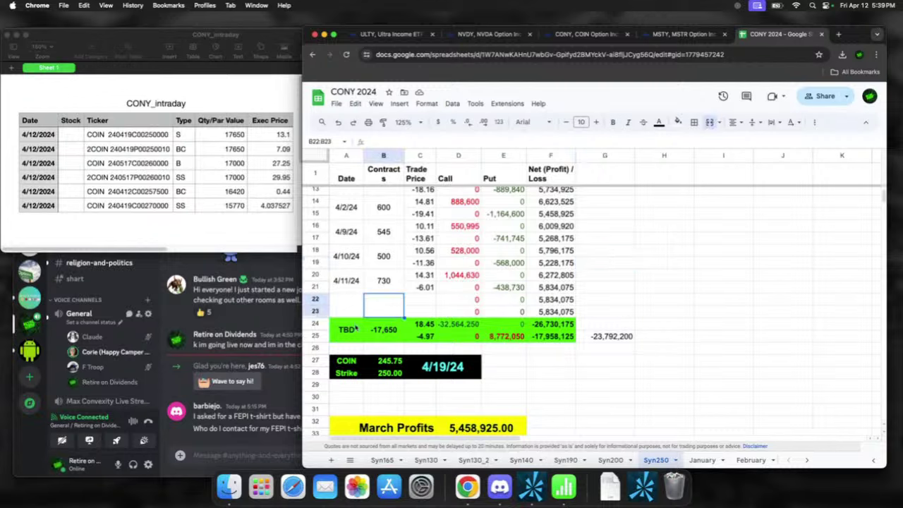
left_click(357, 328)
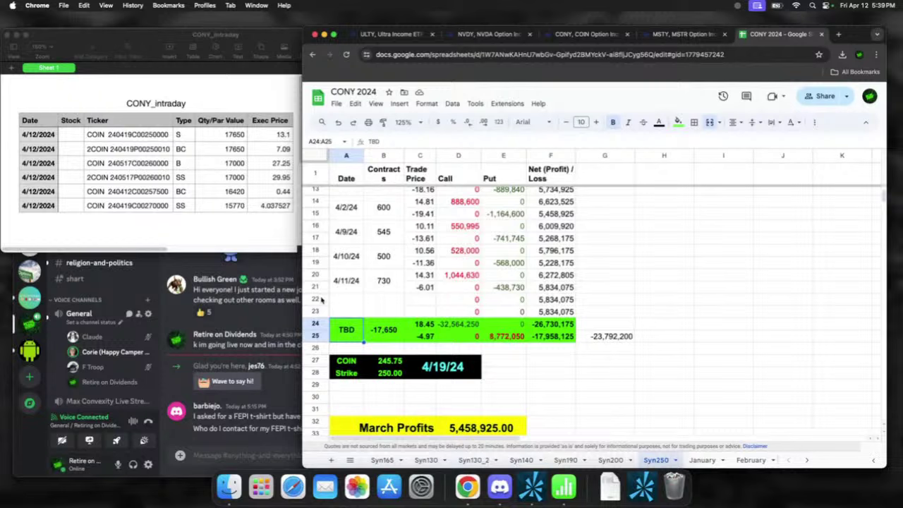
left_click(315, 300)
left_click(317, 311, "shift")
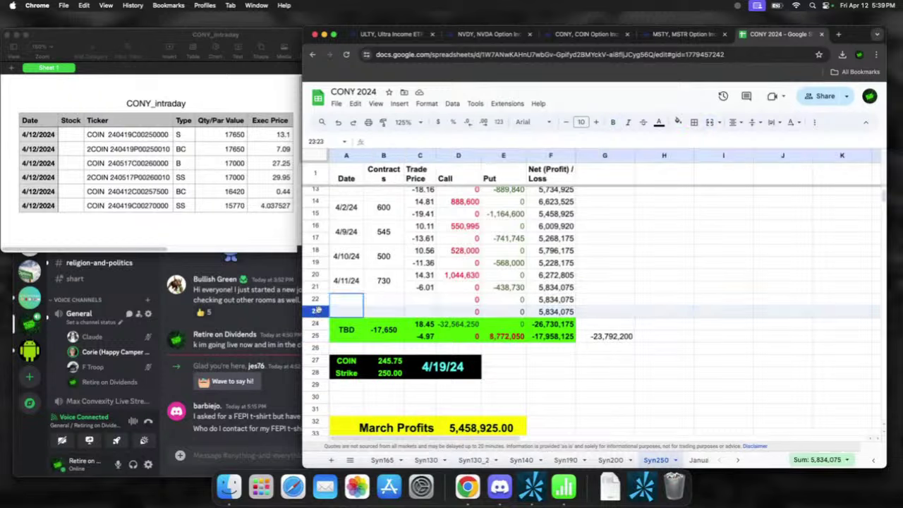
right_click(318, 299)
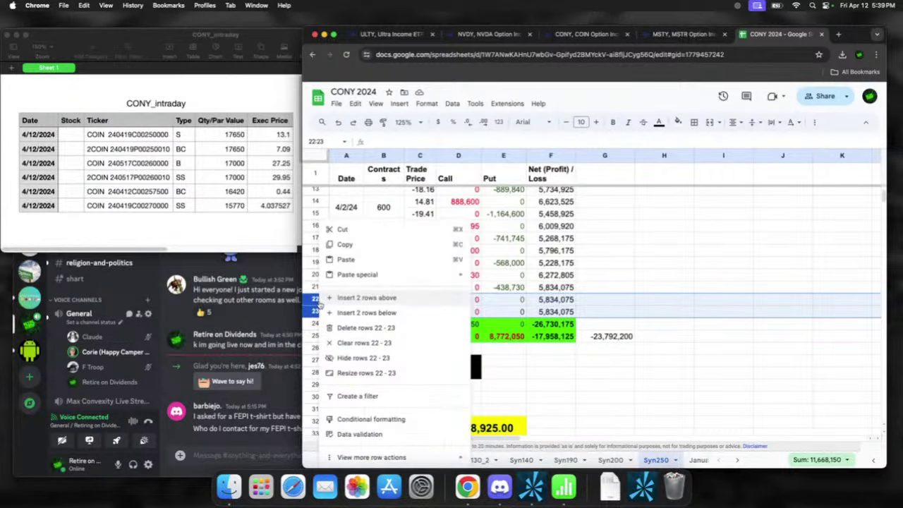
left_click(367, 328)
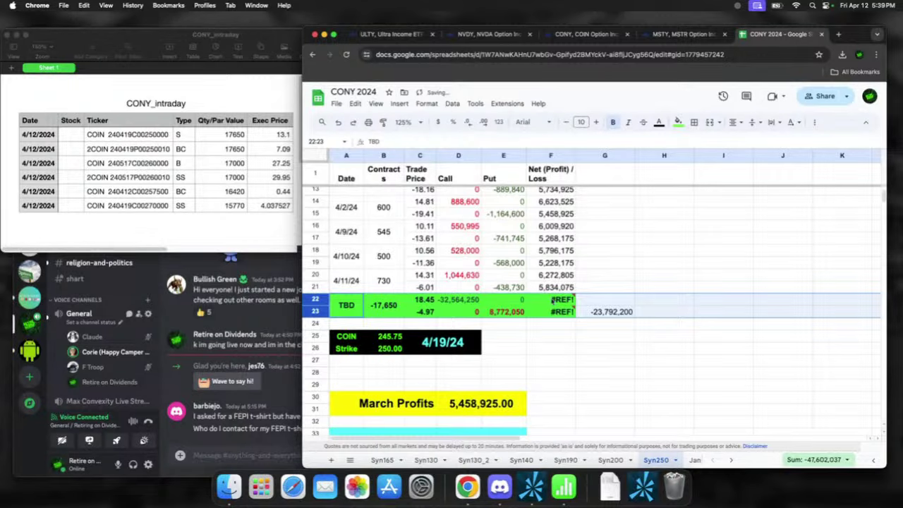
Step: Replace the broken reference in the net profit/loss formula of cell F22 with F21
left_click(396, 141)
key("BackSpace")
key("BackSpace")
key("BackSpace")
key("BackSpace")
key("BackSpace")
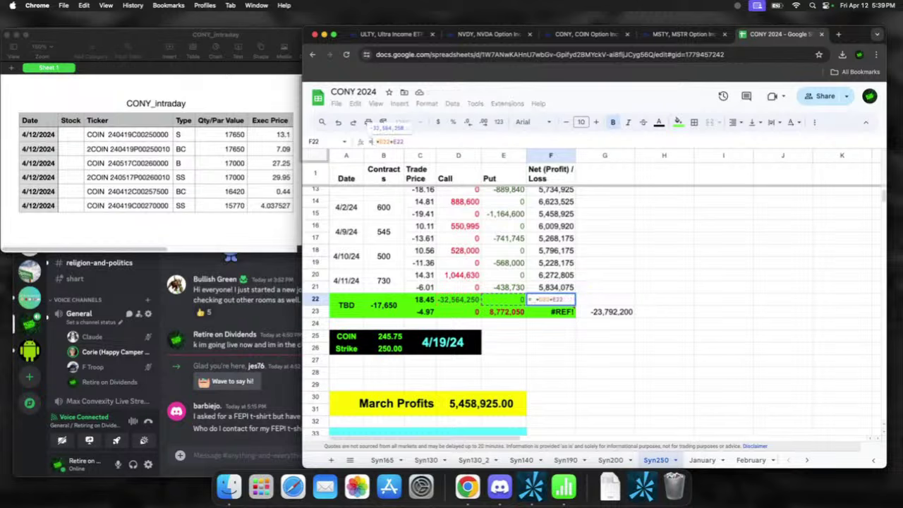
left_click(558, 288)
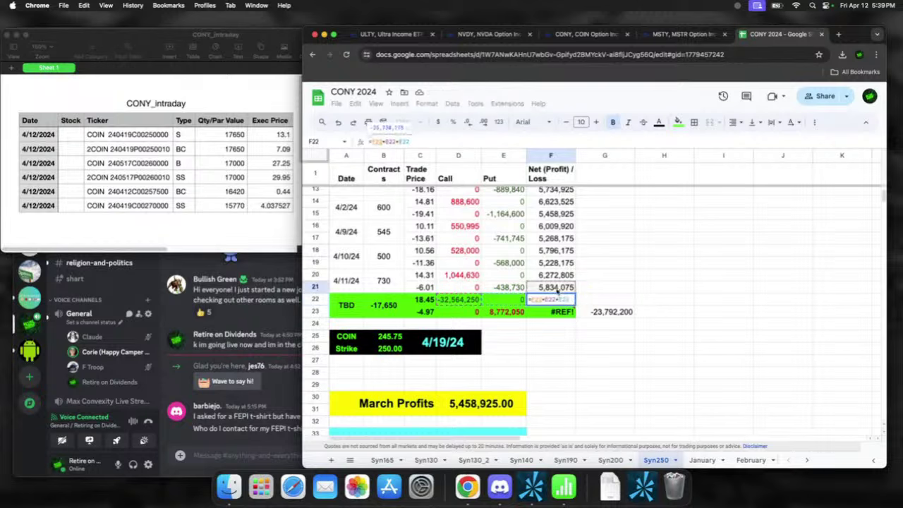
key("Return")
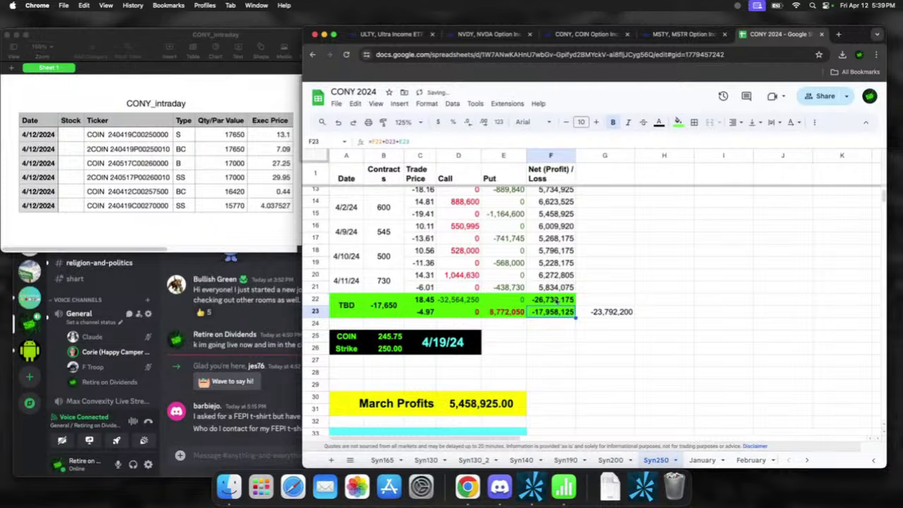
scroll(551, 342, "up", 1)
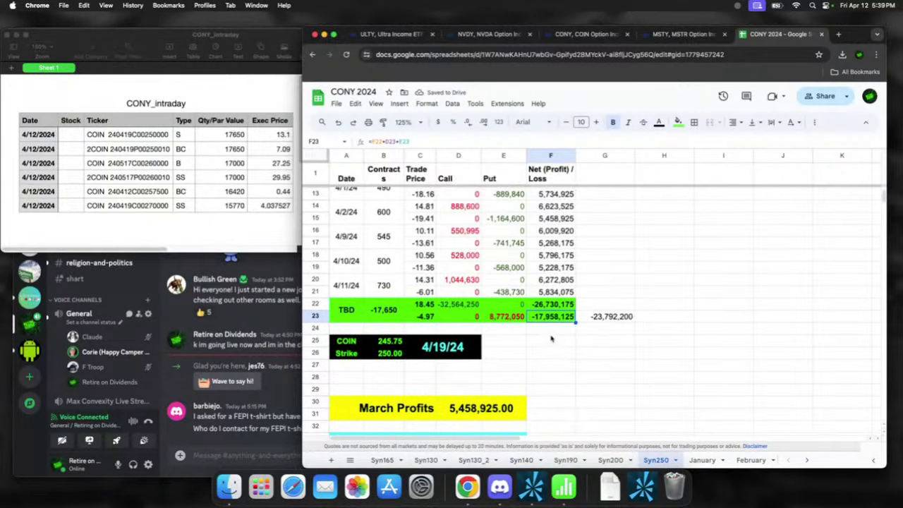
scroll(554, 339, "up", 2)
scroll(557, 341, "down", 5)
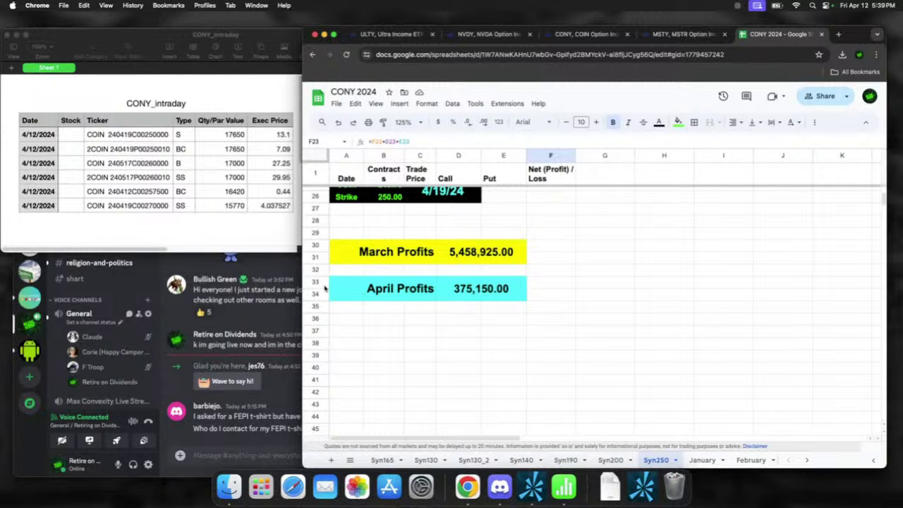
left_click(319, 285)
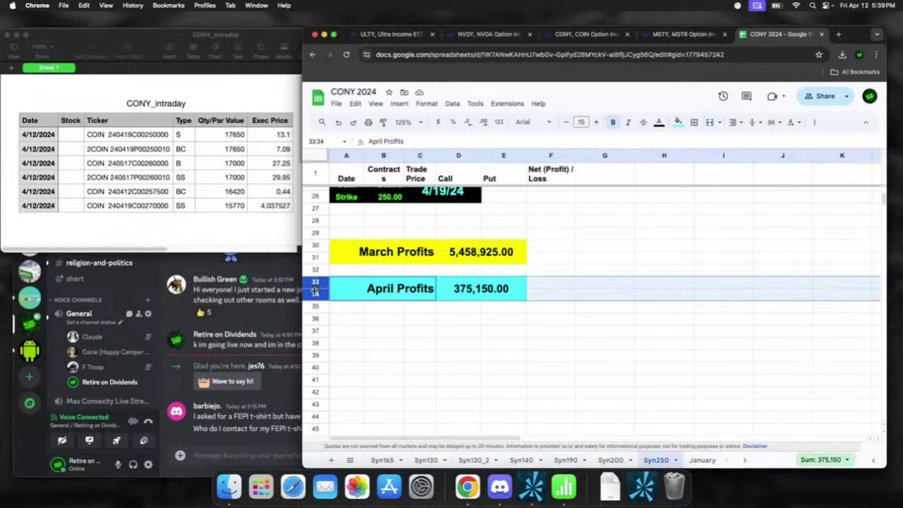
key("super+a")
key("Right")
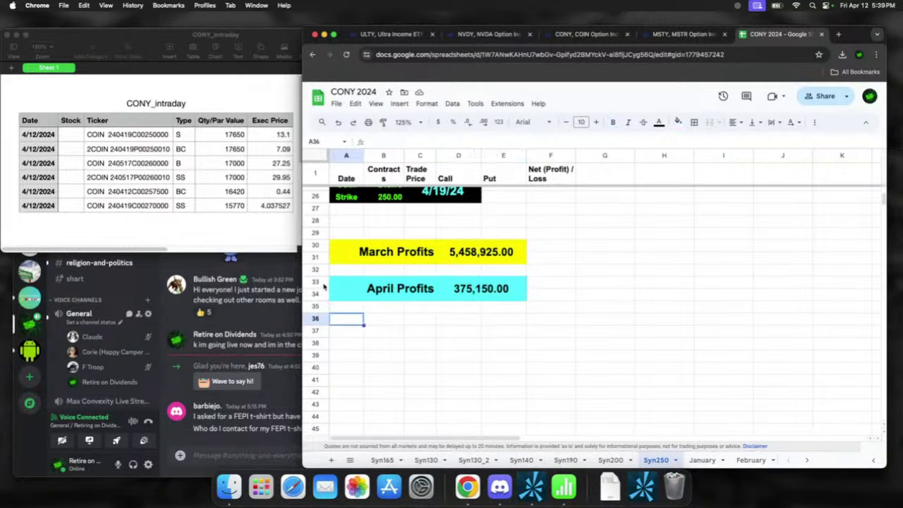
left_click(324, 284)
left_click(324, 296, "shift")
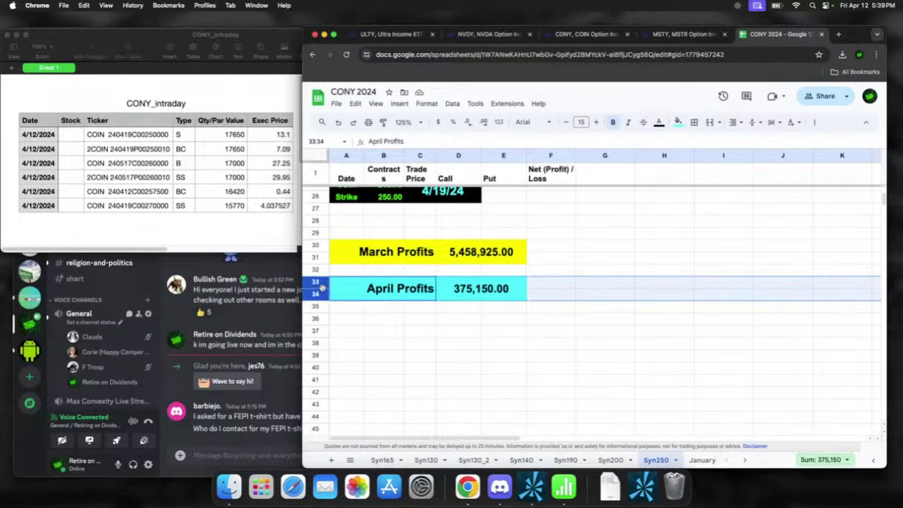
key("cmd+c")
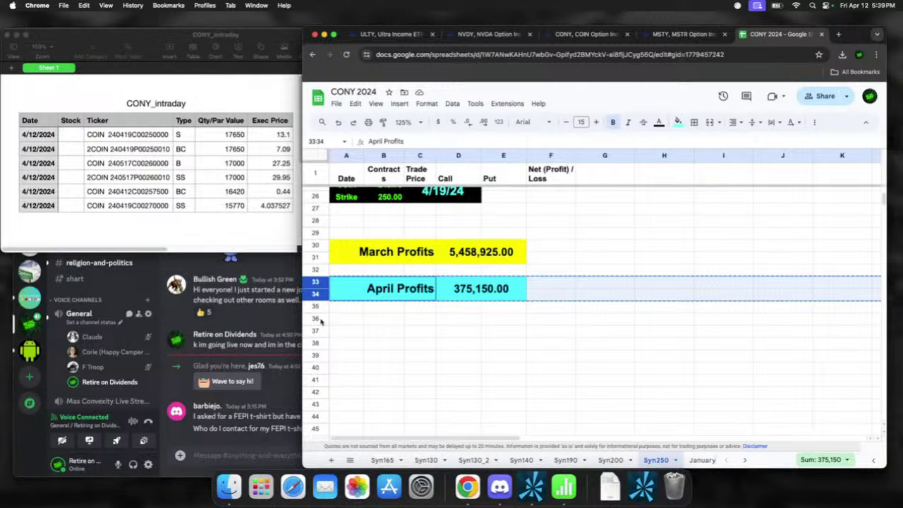
left_click(318, 319)
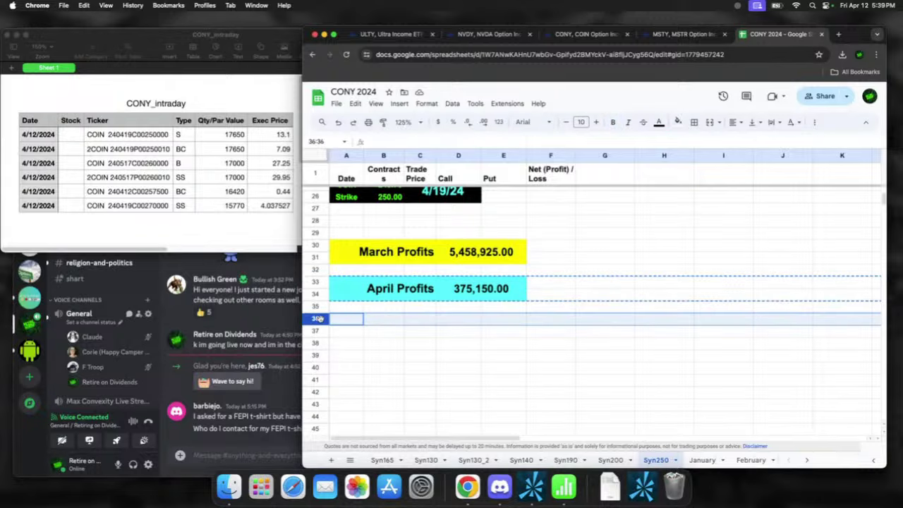
left_click(453, 353)
left_click(503, 382)
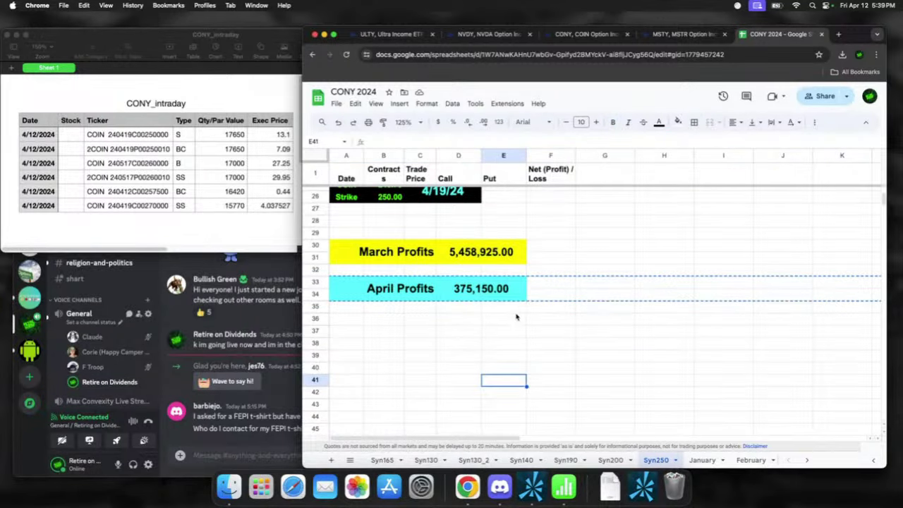
Step: Duplicate the Syn250 sheet and rename the copy Syn260
scroll(517, 317, "down", 5)
scroll(516, 317, "up", 10)
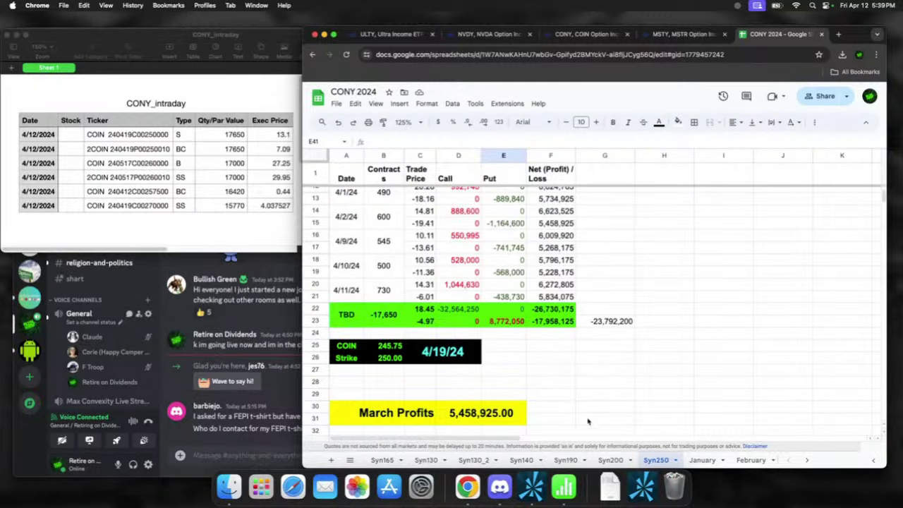
left_click(676, 463)
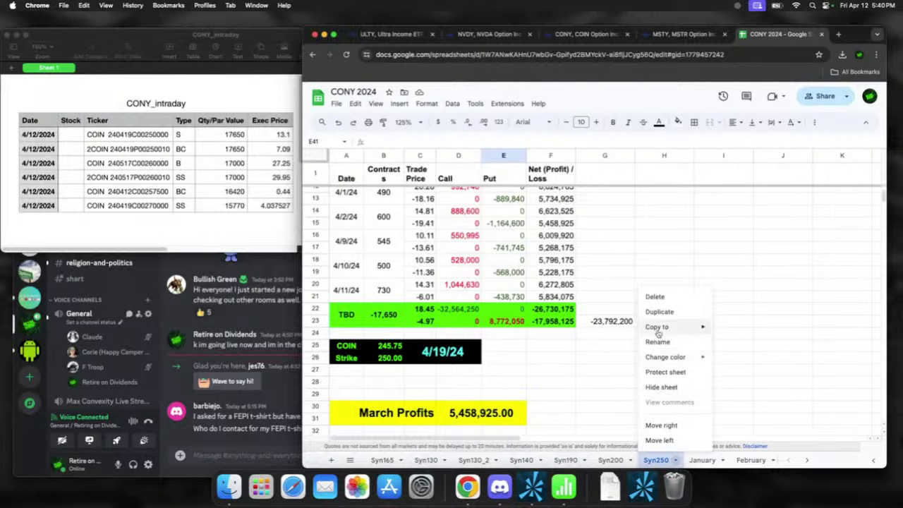
left_click(660, 312)
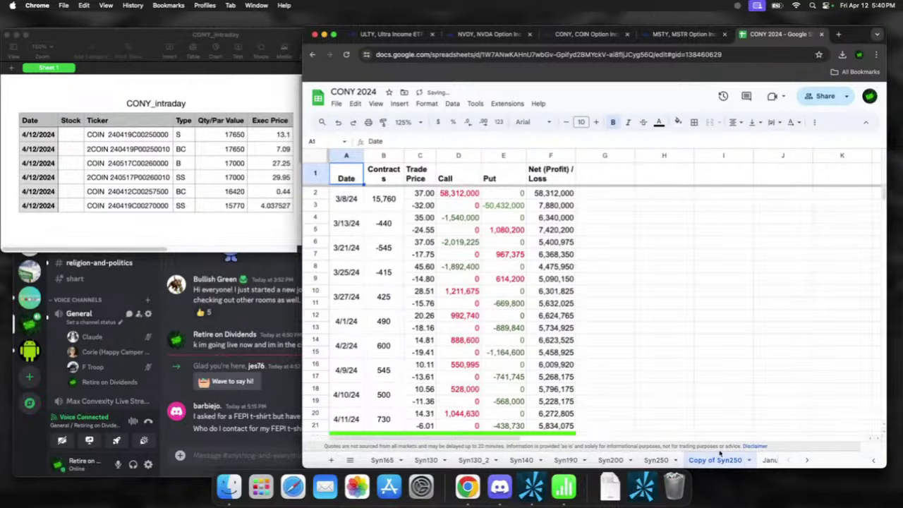
left_click(748, 460)
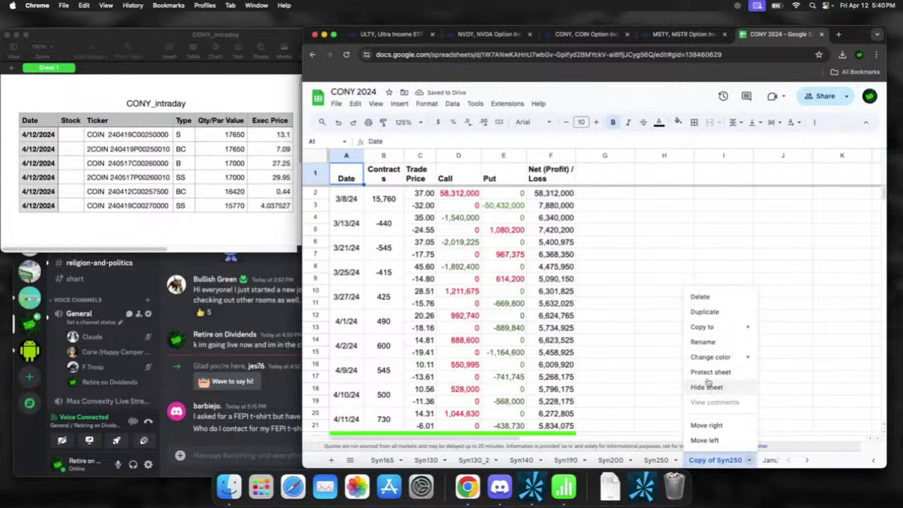
left_click(702, 341)
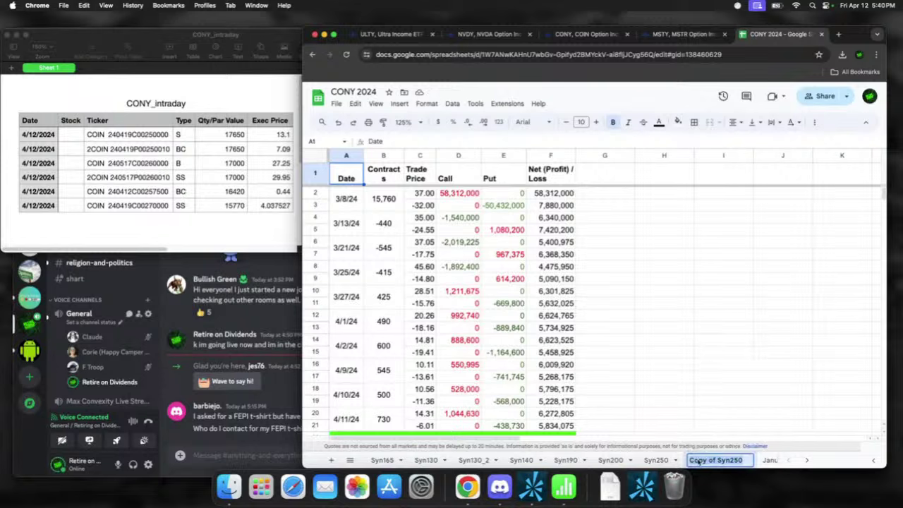
type("S")
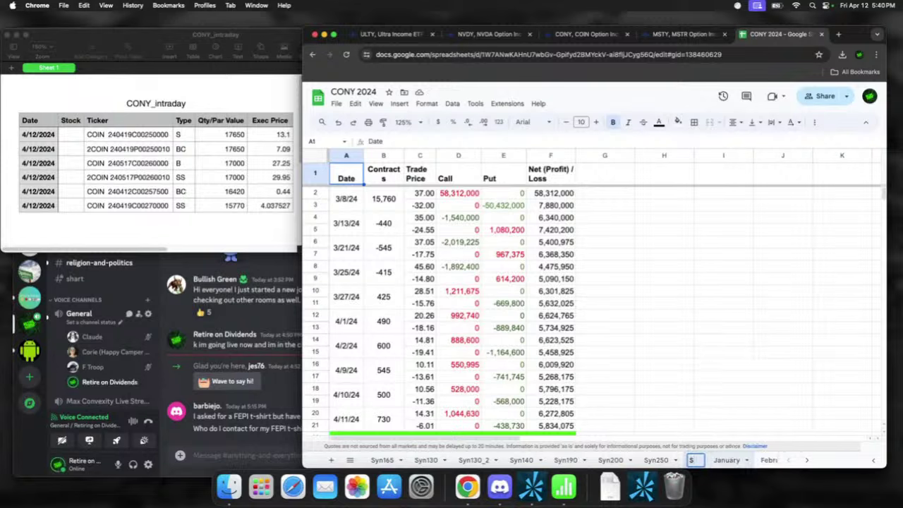
type("yn260")
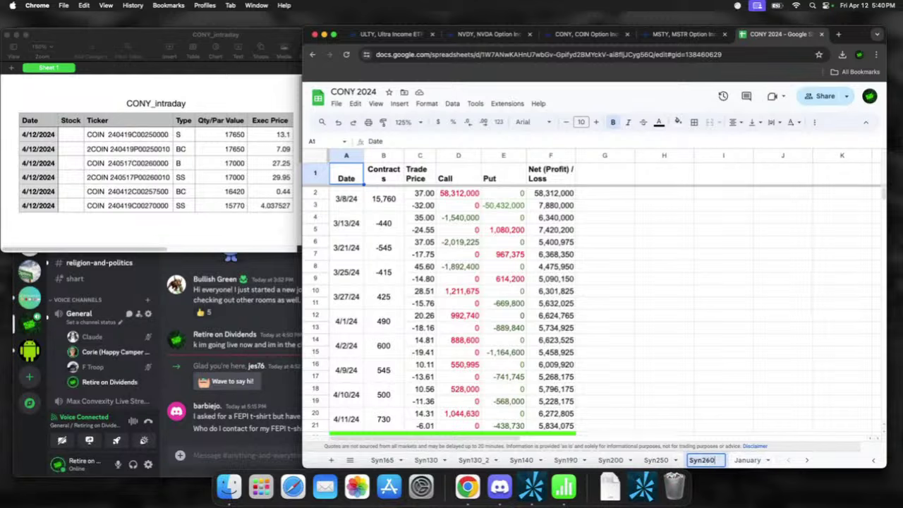
key("Return")
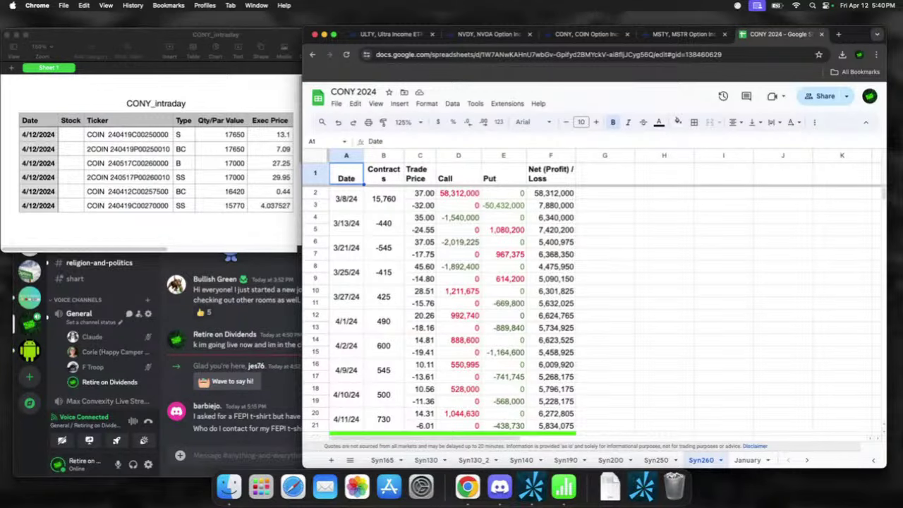
scroll(459, 330, "down", 3)
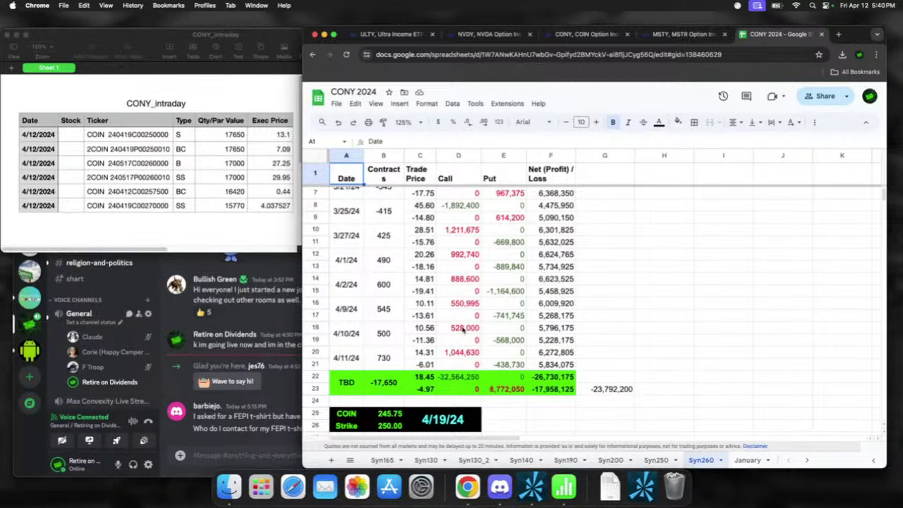
Step: Replace the TBD date in row 22 of the Syn250 sheet with 4/12/24
left_click(658, 459)
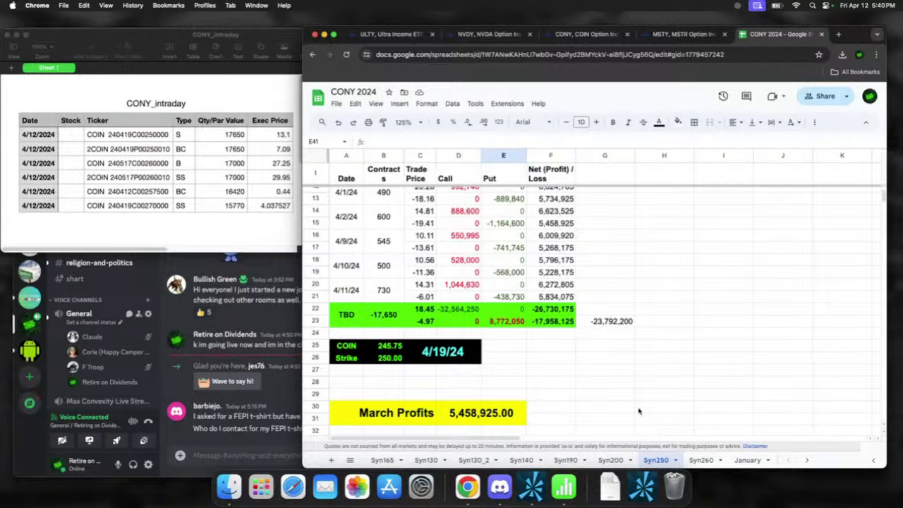
left_click(349, 317)
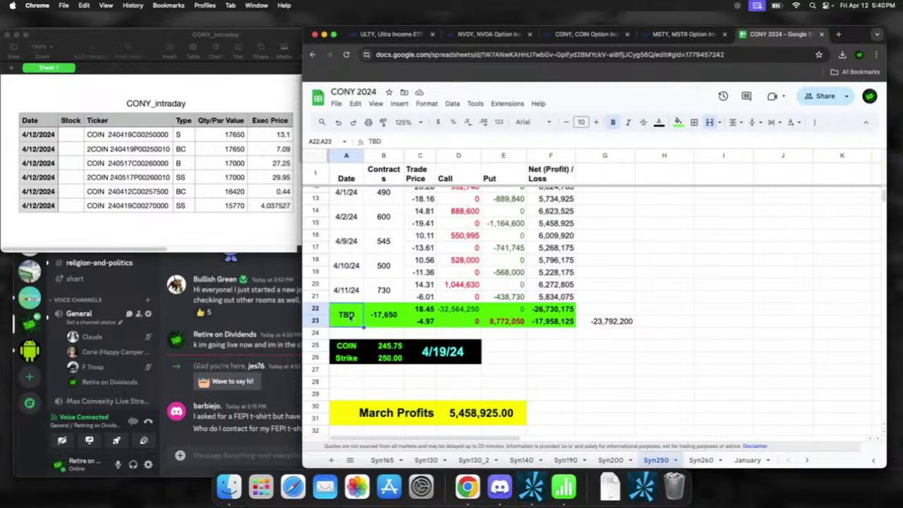
type("4")
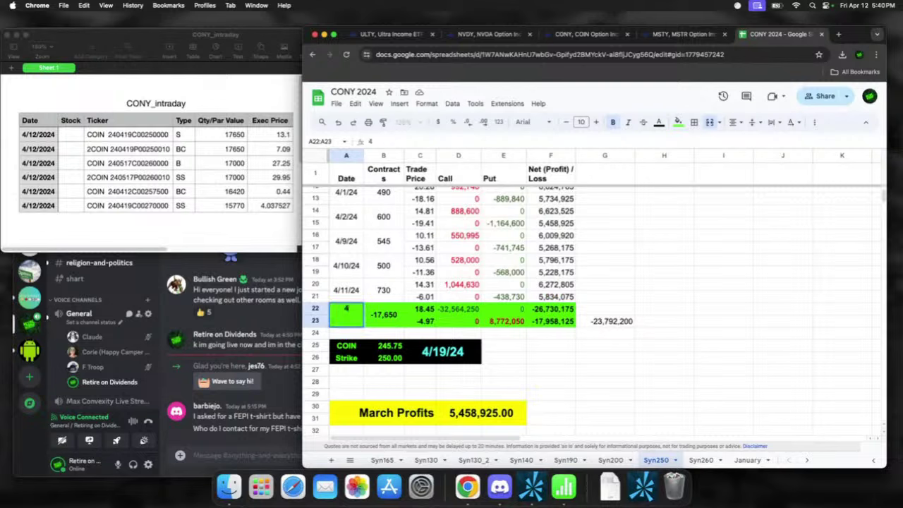
type("/12/24")
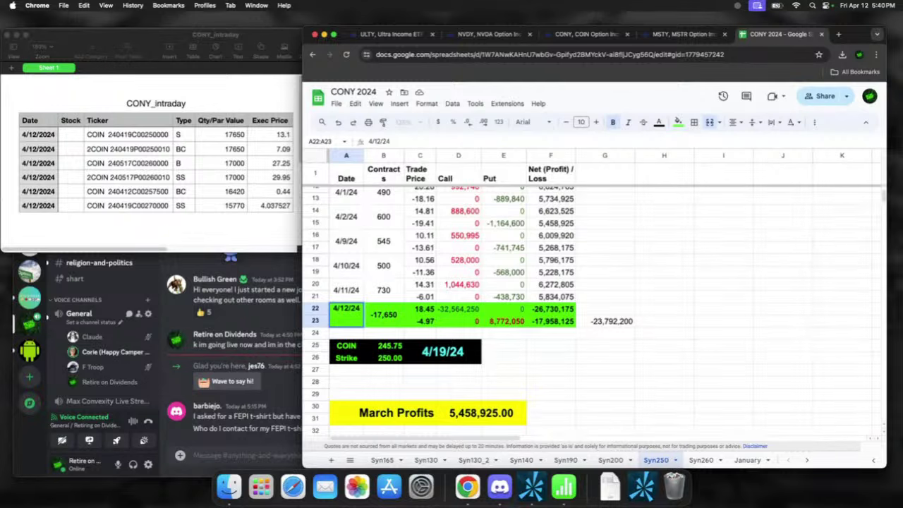
key("Return")
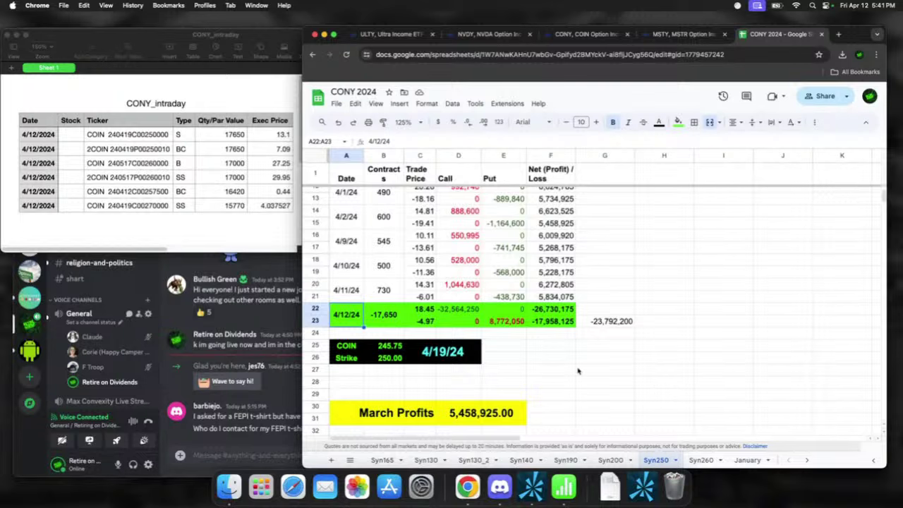
Step: Set the trade prices of the 4/12/24 closing row on Syn250 to 13.1 for the call and -7.09 for the put
left_click(399, 319)
left_click(420, 311)
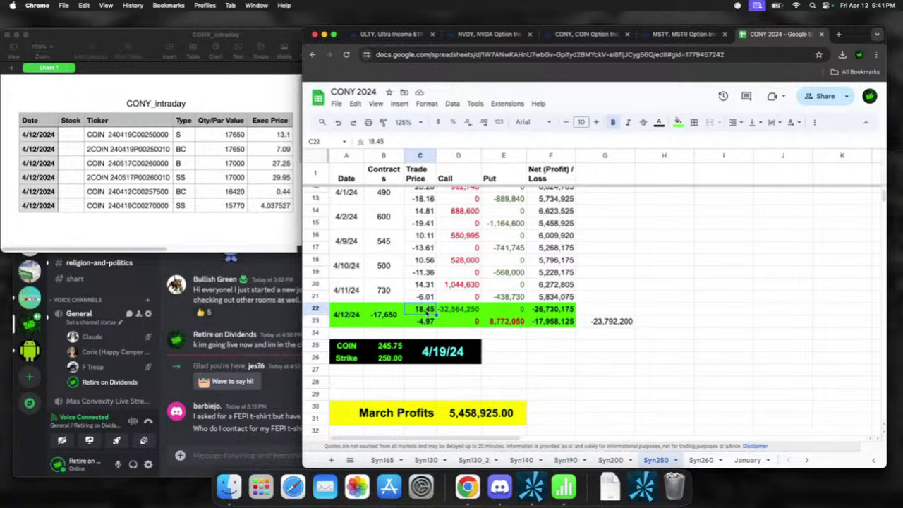
type("13.1")
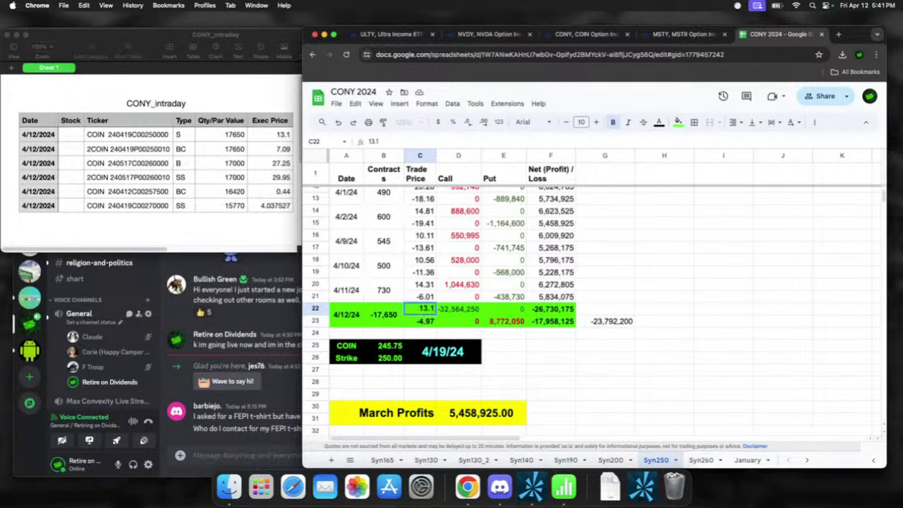
key("Return")
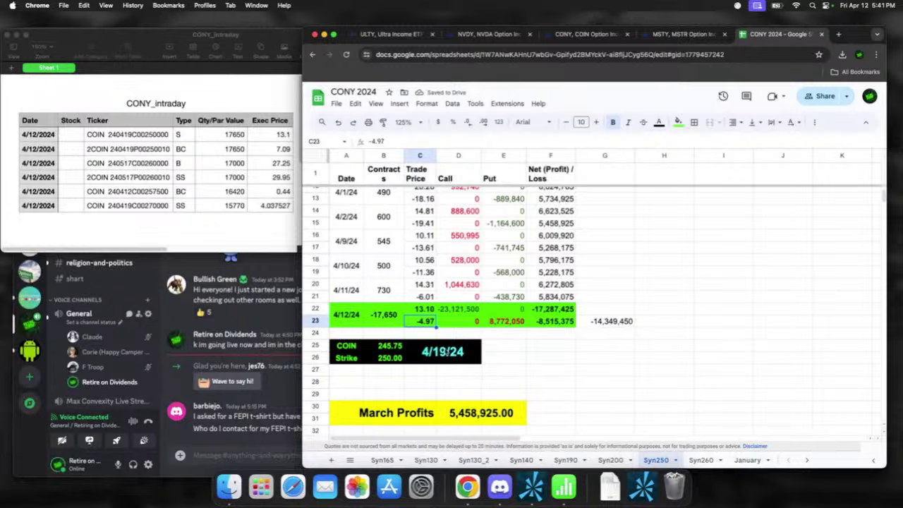
type("-")
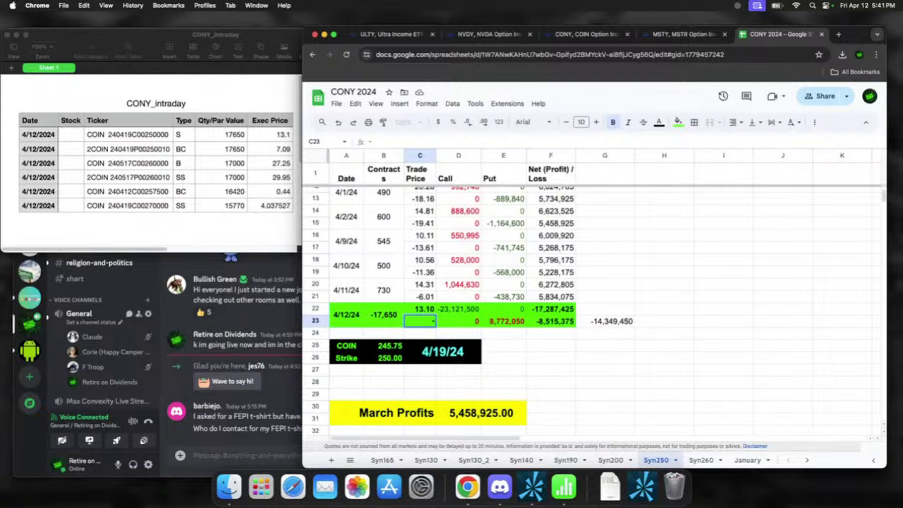
type("7.09")
key("Return")
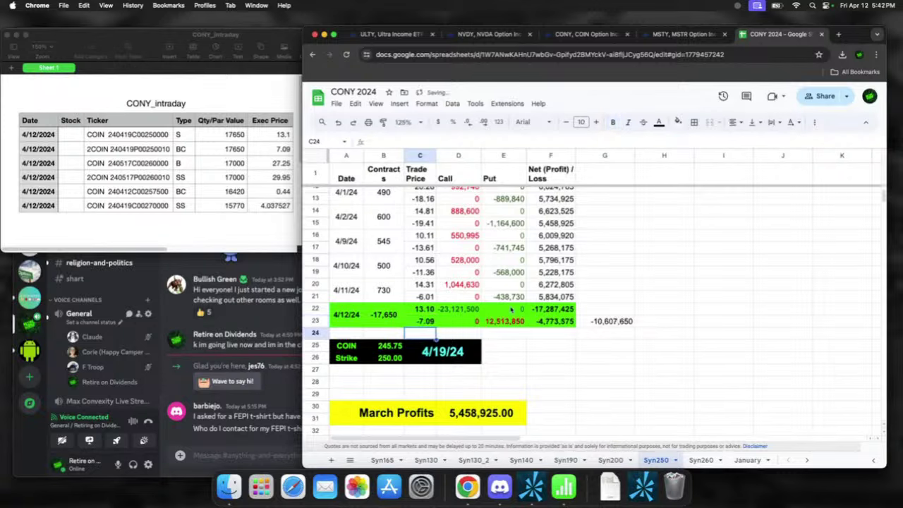
left_click_drag(474, 311, 494, 319)
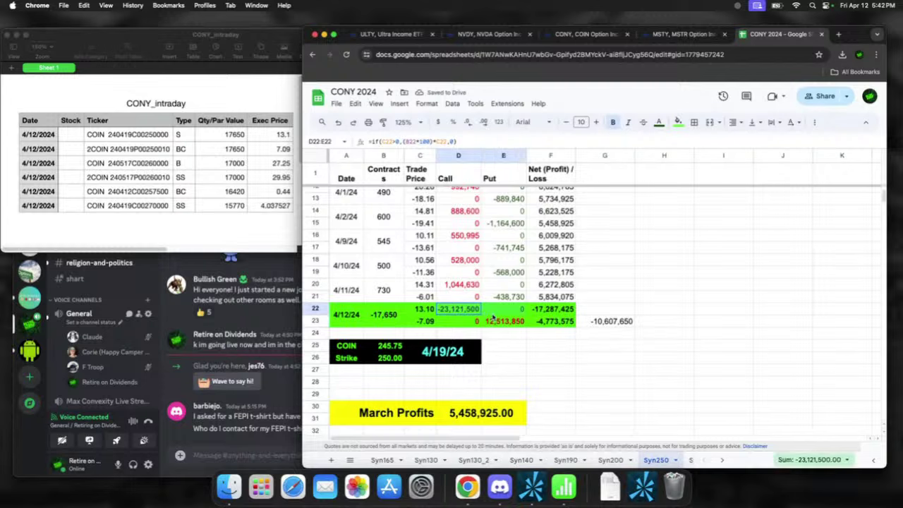
left_click(631, 344)
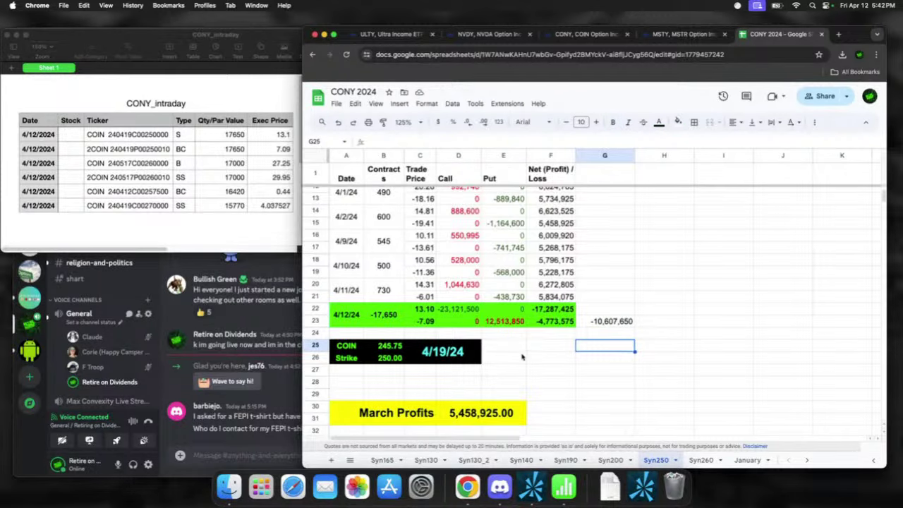
Step: Extend the April Profits formula on Syn250 to include the closing trade, making it =Sum(D16:E23)
scroll(522, 367, "down", 2)
scroll(521, 371, "down", 1)
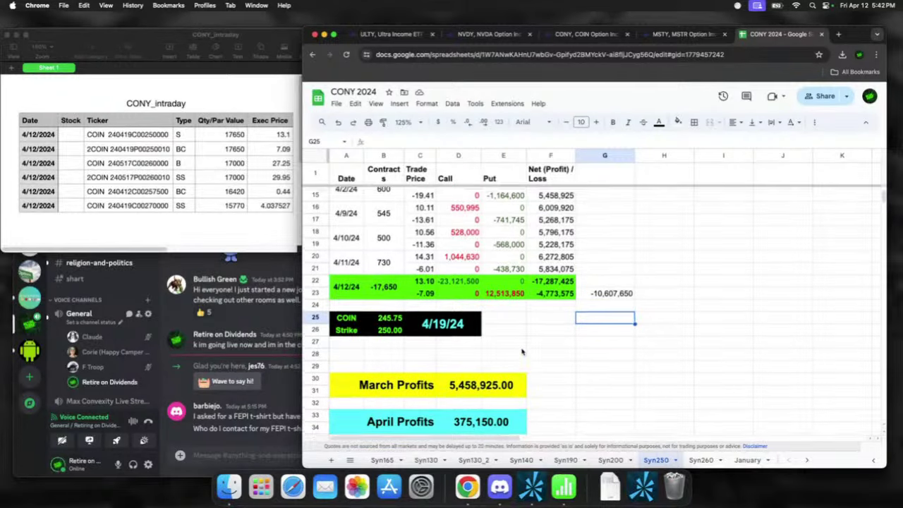
scroll(480, 417, "down", 1)
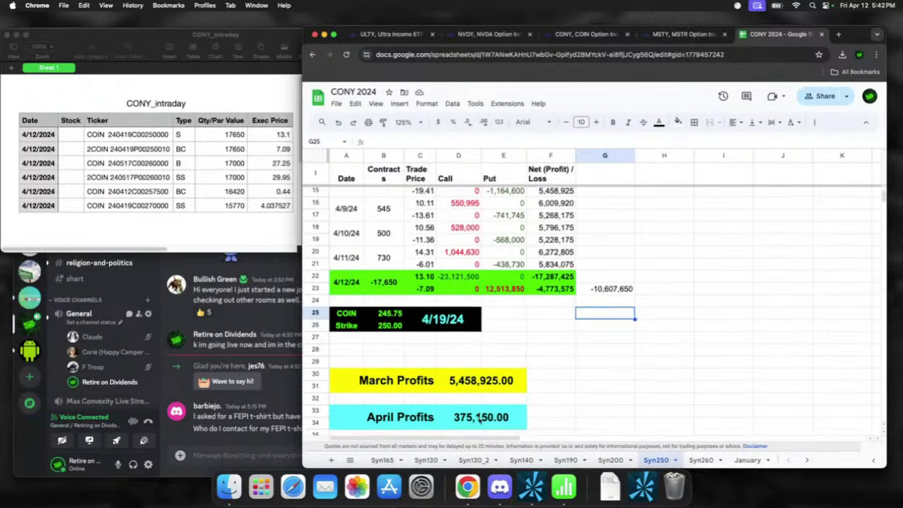
left_click(480, 417)
double_click(506, 418)
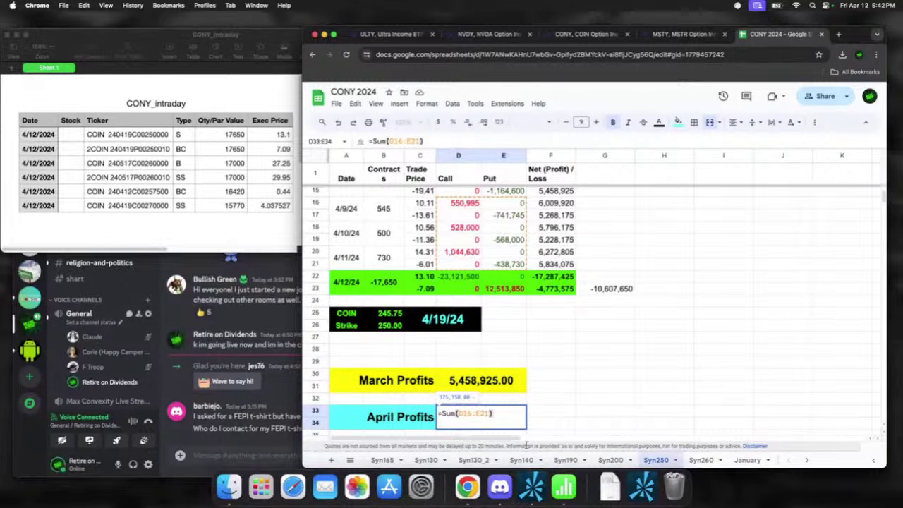
key("BackSpace")
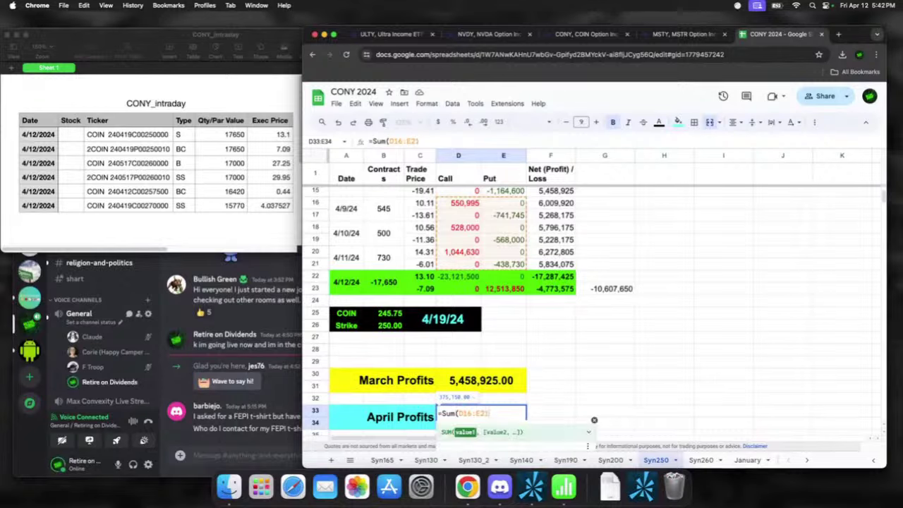
key("BackSpace")
type("3")
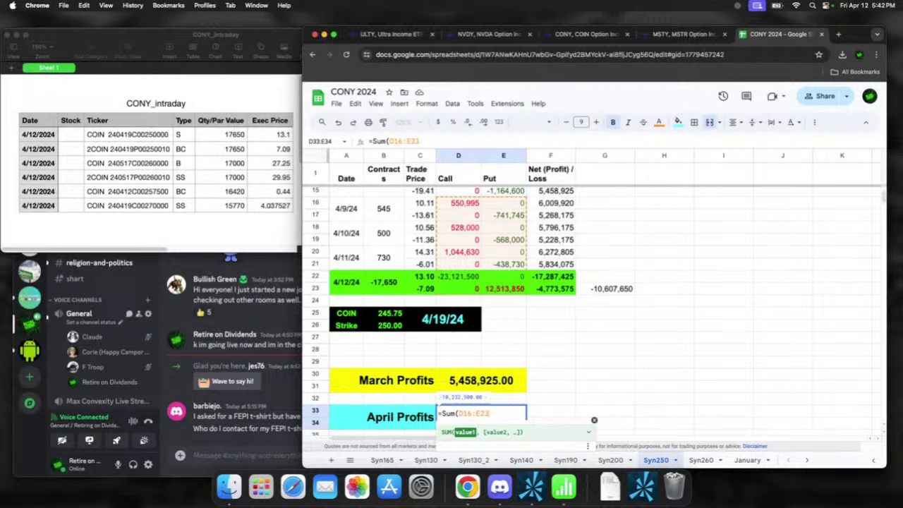
type(")")
key("Return")
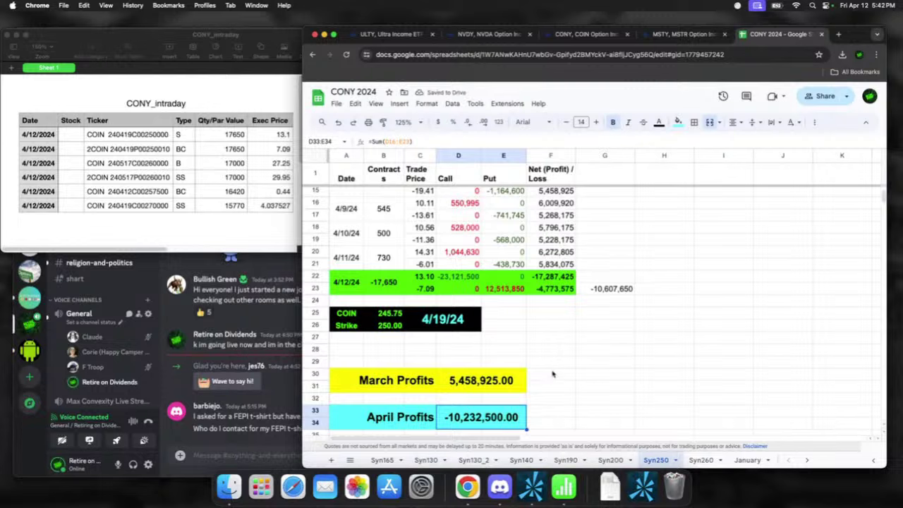
Step: Clear the old dates, contracts and trade prices in A2:C21 of the Syn260 sheet
left_click(703, 460)
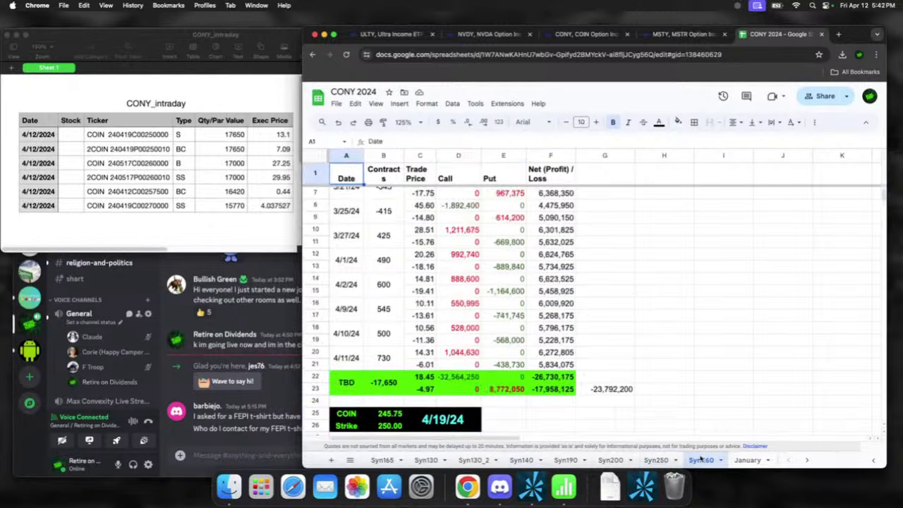
scroll(498, 342, "down", 2)
scroll(498, 342, "up", 1)
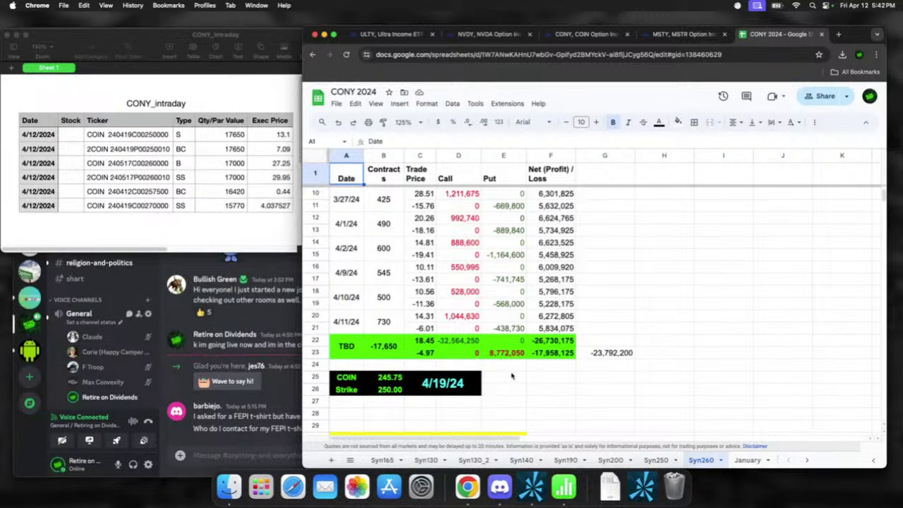
scroll(513, 323, "down", 1)
scroll(508, 316, "up", 2)
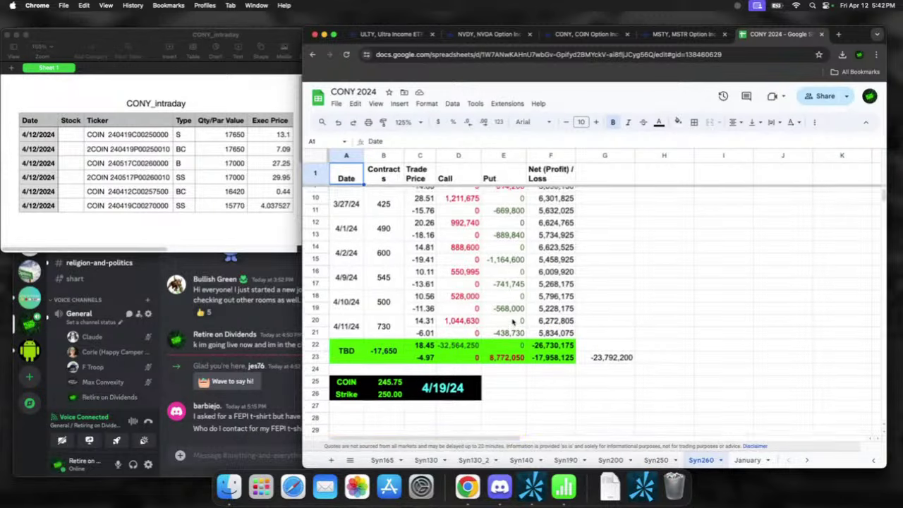
scroll(503, 309, "up", 5)
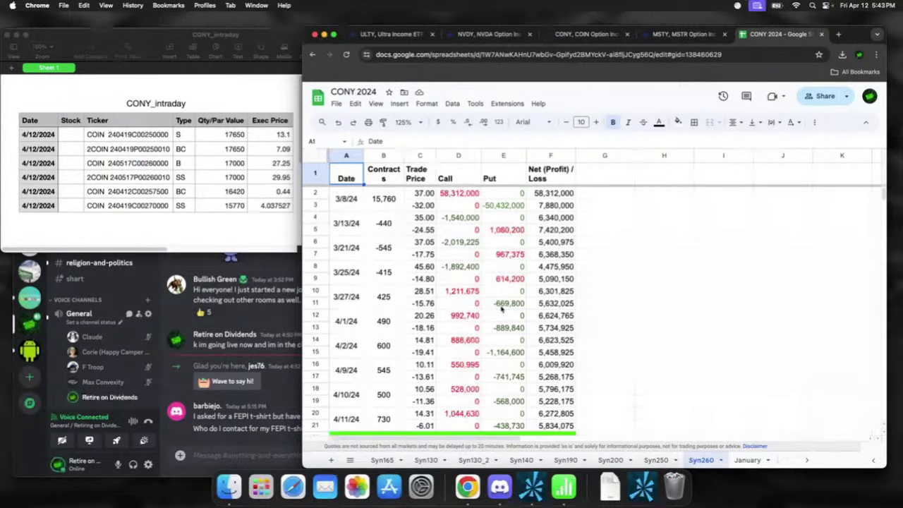
left_click_drag(353, 199, 417, 426)
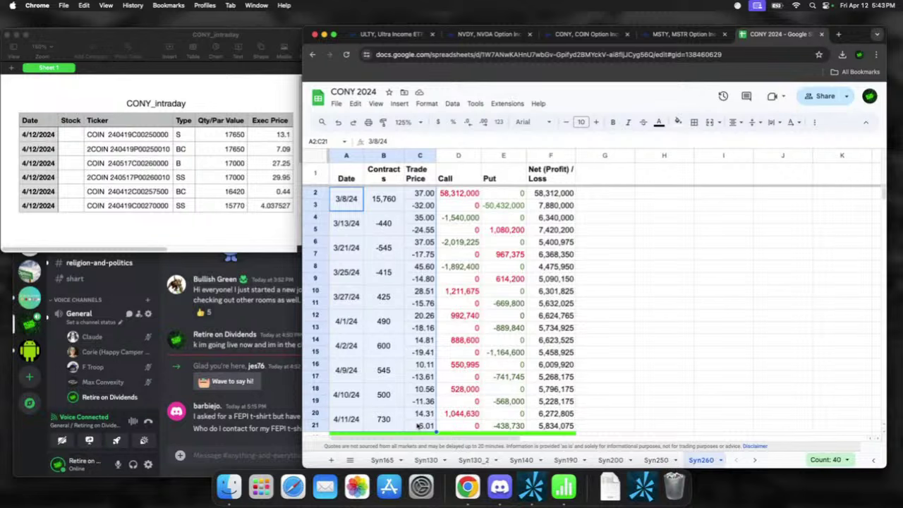
key("Delete")
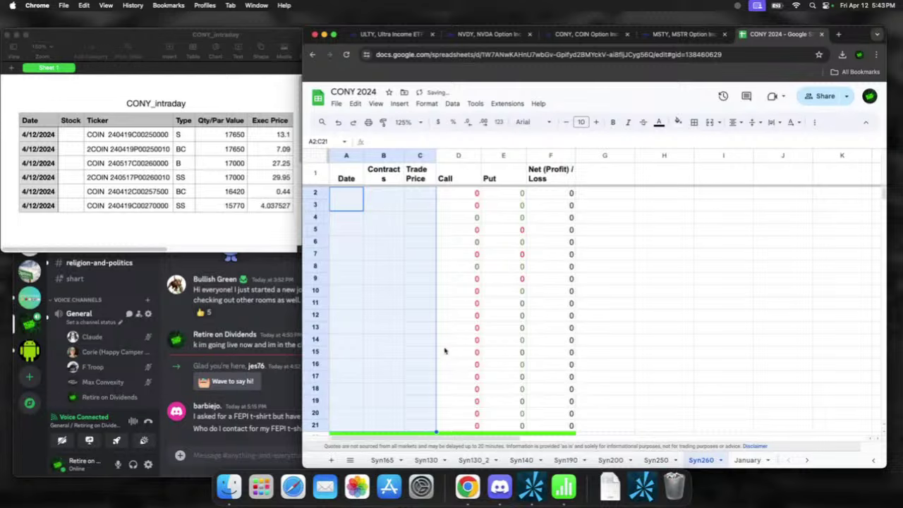
Step: Enter the date 4/12/24 and 17000 contracts for the first trade in rows 2–3 of the Syn260 sheet
scroll(455, 332, "down", 1)
key("Right")
key("Right")
key("Right")
key("Right")
key("Down")
key("Down")
left_click_drag(343, 202, 346, 193)
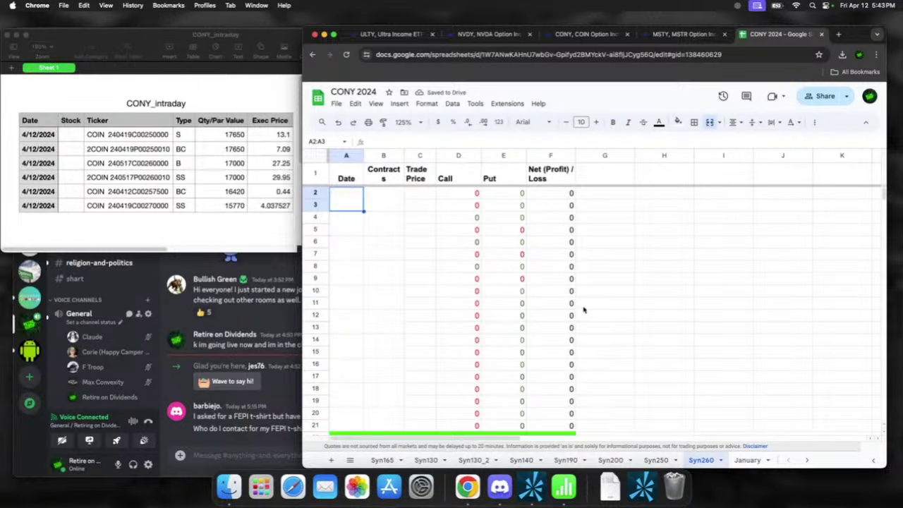
type("4")
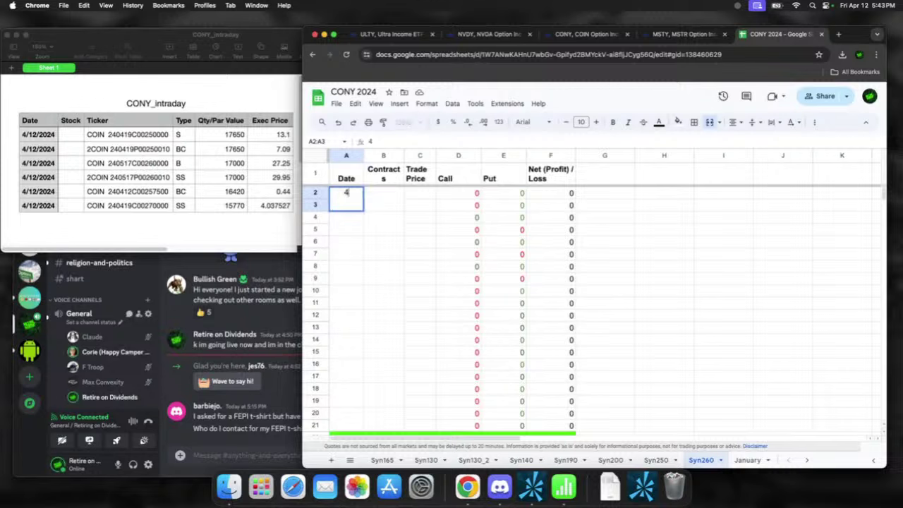
type("/12/24")
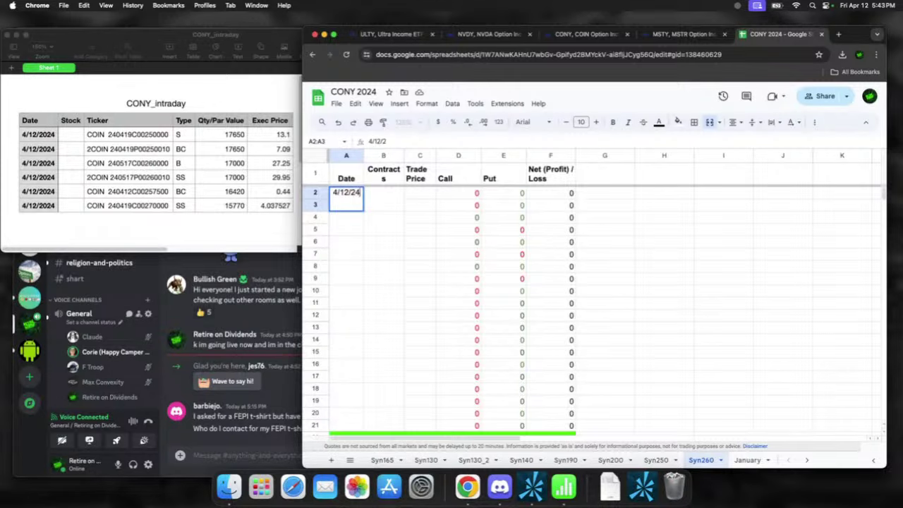
key("Tab")
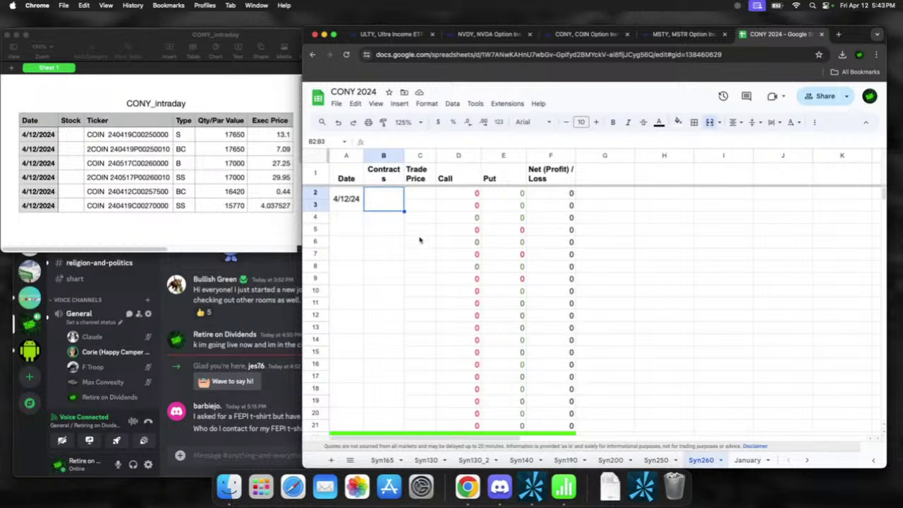
type("17000")
key("Return")
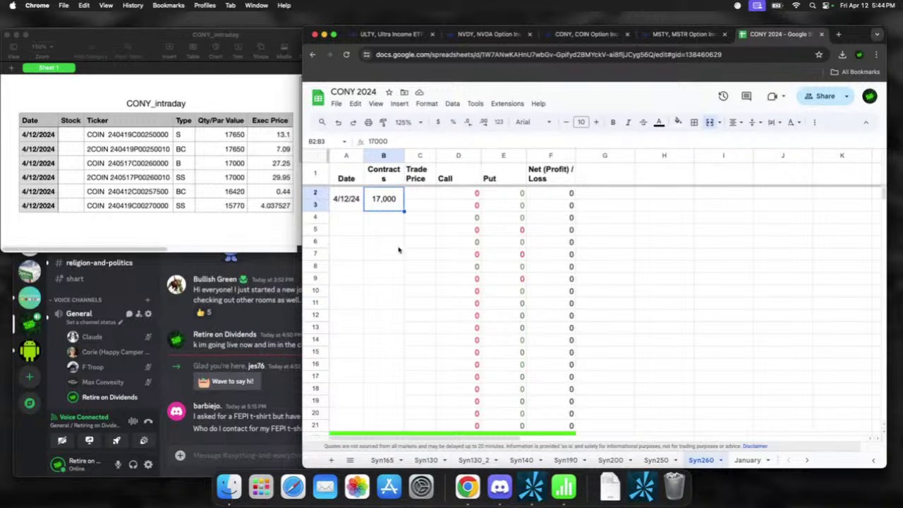
Step: Enter the opening trade prices on Syn260: 27.25 for the call in C2 and -29.95 for the put in C3
left_click(427, 196)
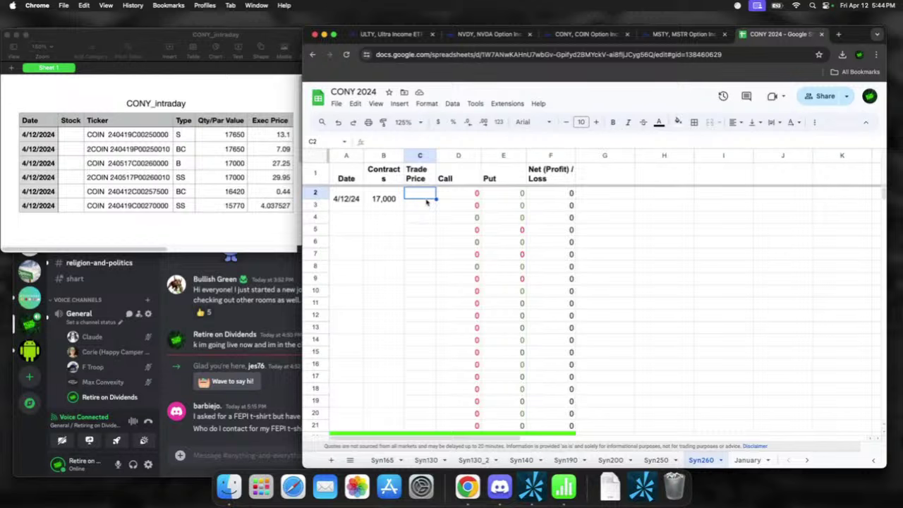
type("27")
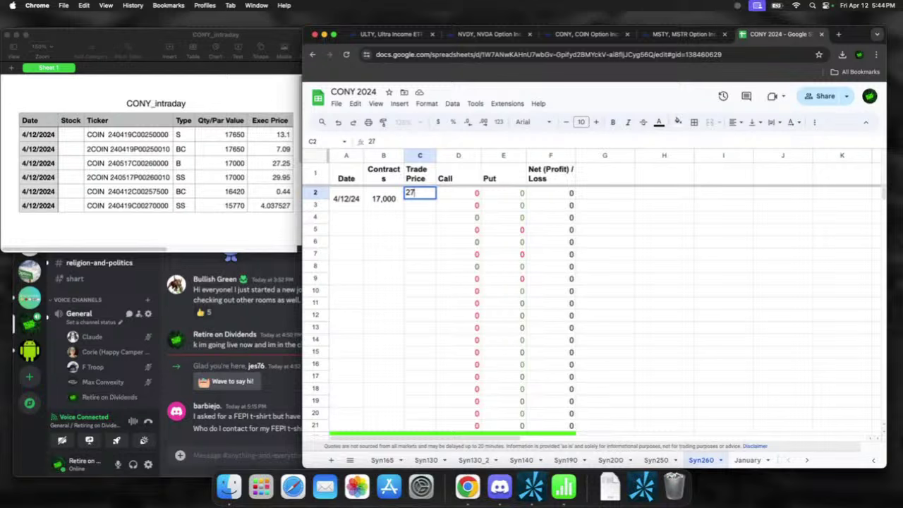
type(".25")
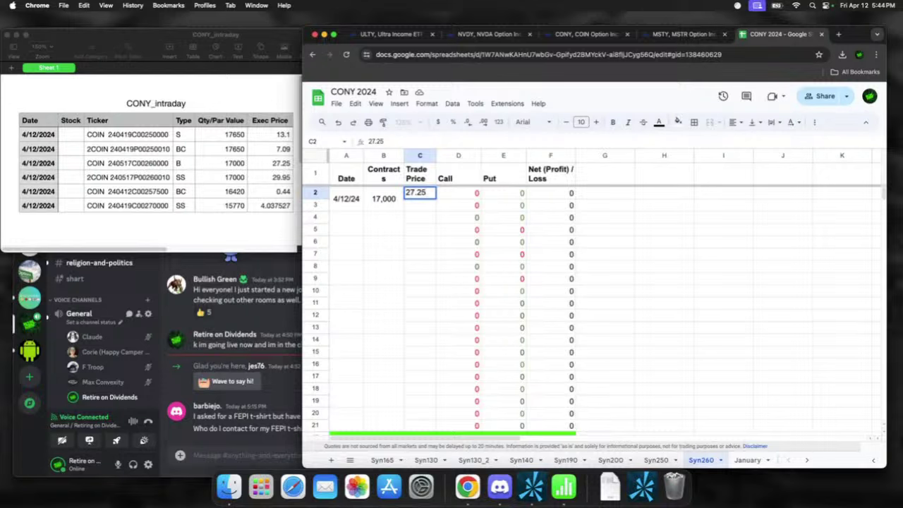
key("Return")
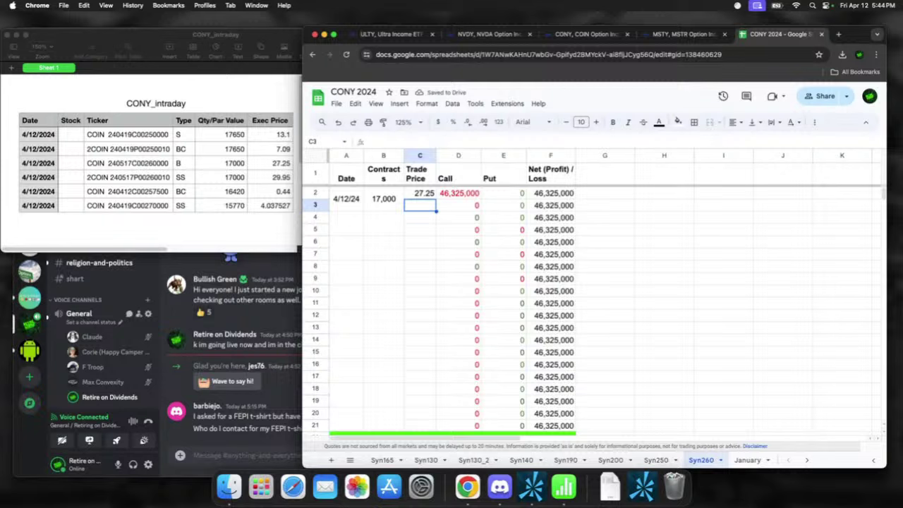
type("-29.")
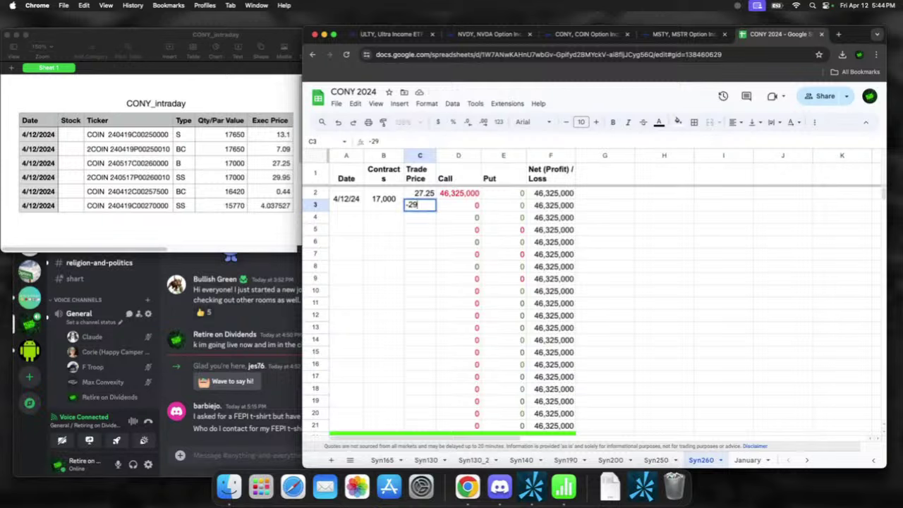
type("95")
key("Return")
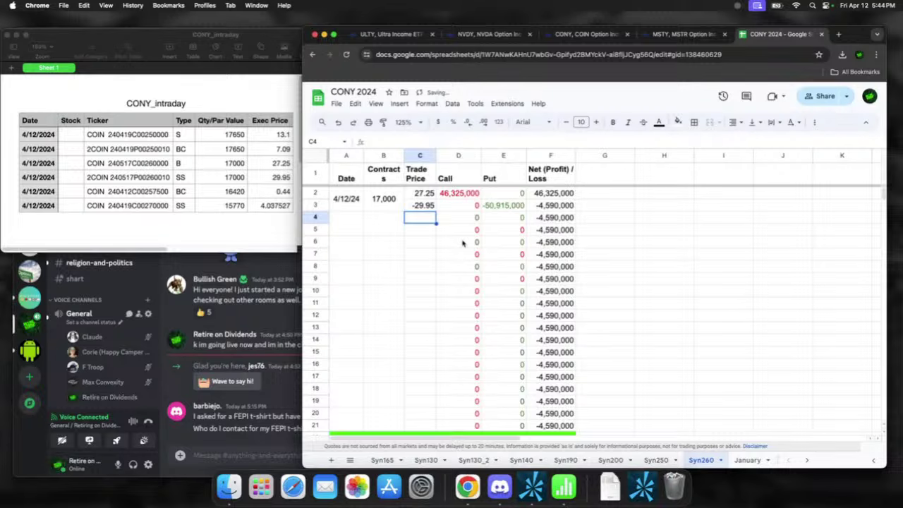
Step: Review the Syn260 running net, the TBD closing row and the monthly profit totals beneath the trades
scroll(475, 242, "down", 5)
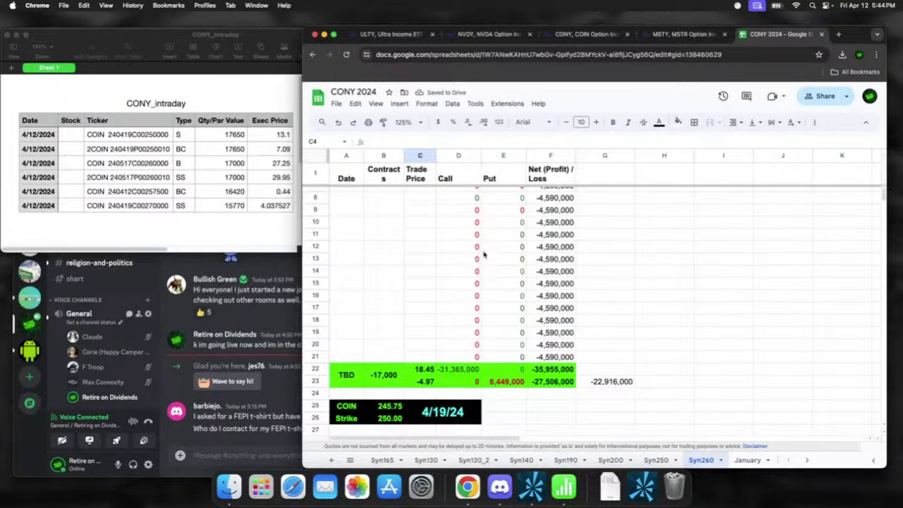
scroll(484, 256, "up", 5)
scroll(484, 256, "down", 3)
scroll(484, 256, "up", 1)
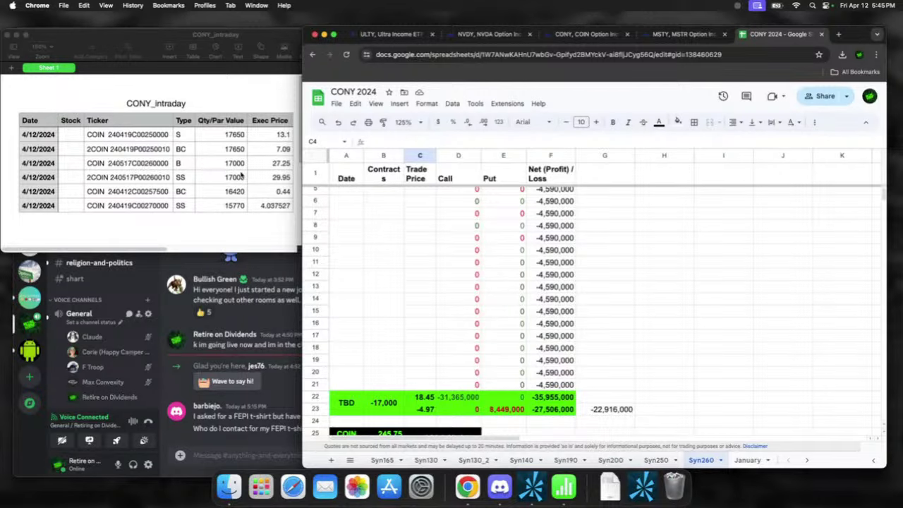
scroll(450, 255, "up", 1)
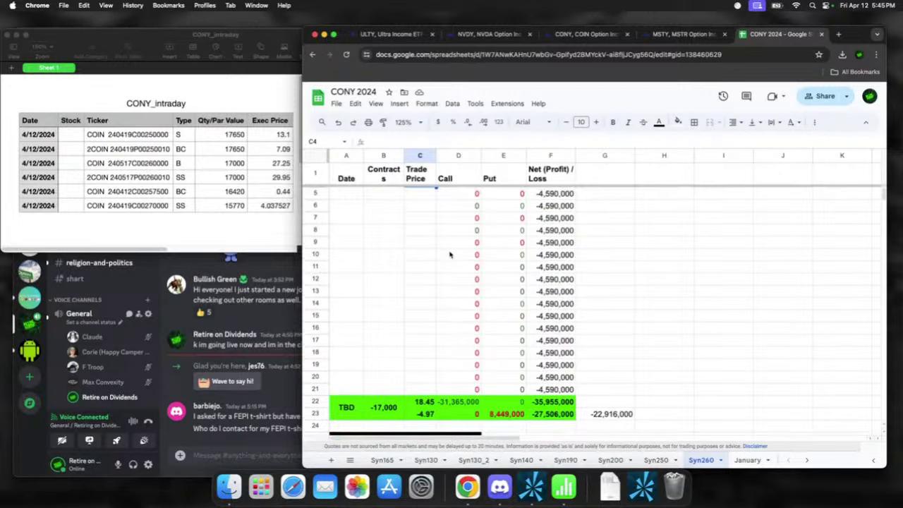
scroll(465, 262, "up", 2)
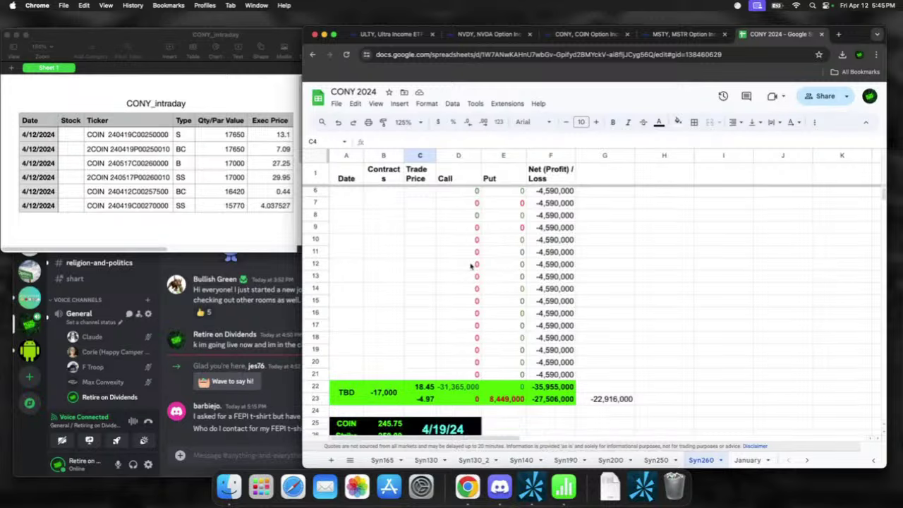
scroll(470, 266, "down", 3)
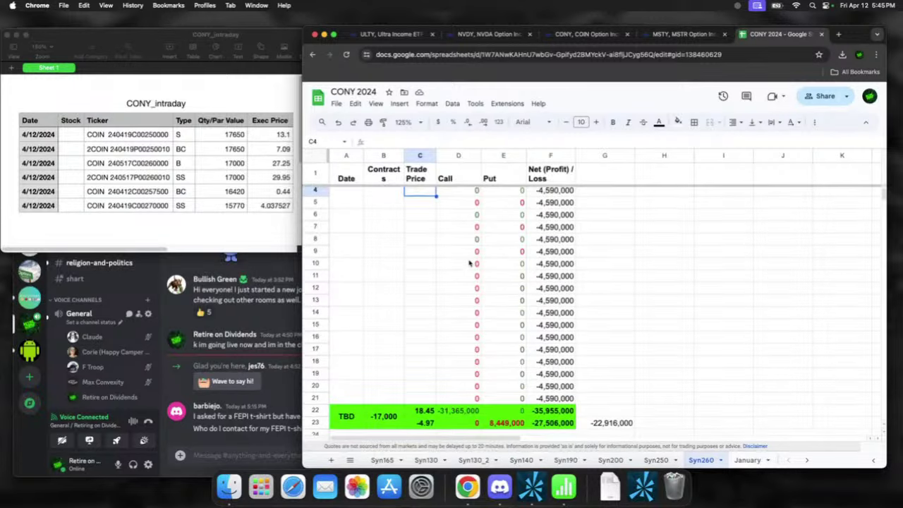
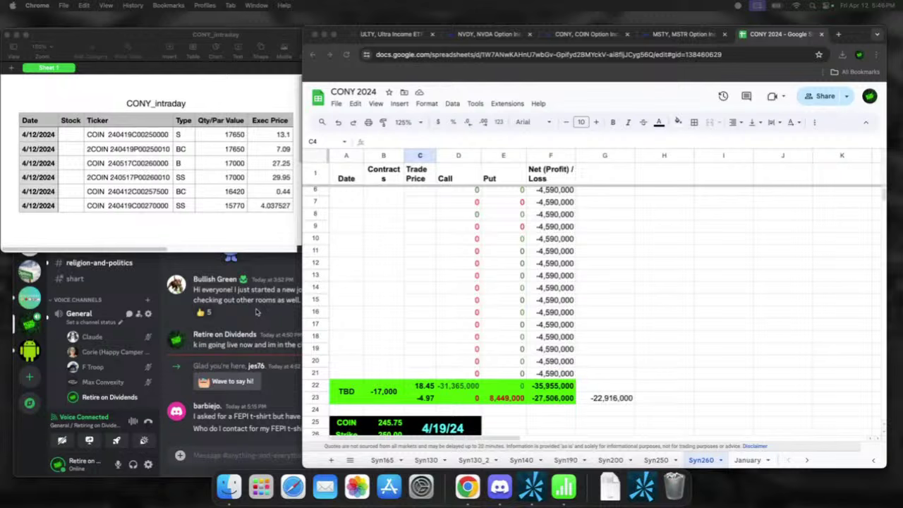
scroll(629, 367, "up", 1)
scroll(629, 367, "up", 1)
scroll(629, 367, "down", 3)
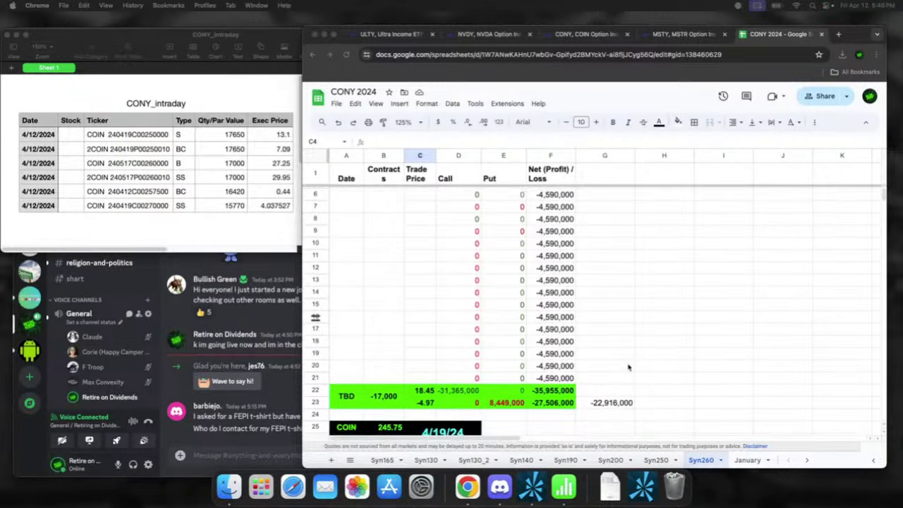
scroll(625, 367, "down", 1)
scroll(623, 366, "down", 3)
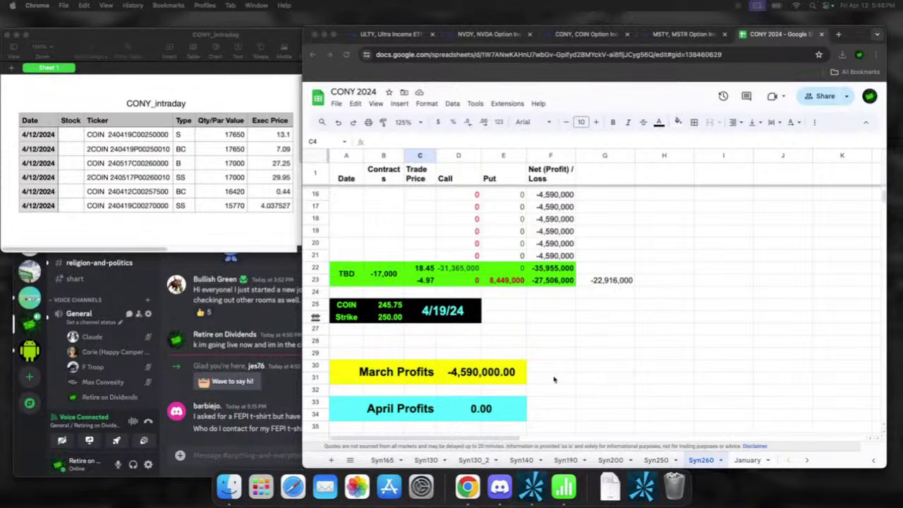
Step: Delete rows 30–31 holding the March Profits total from the Syn260 sheet
left_click(485, 410)
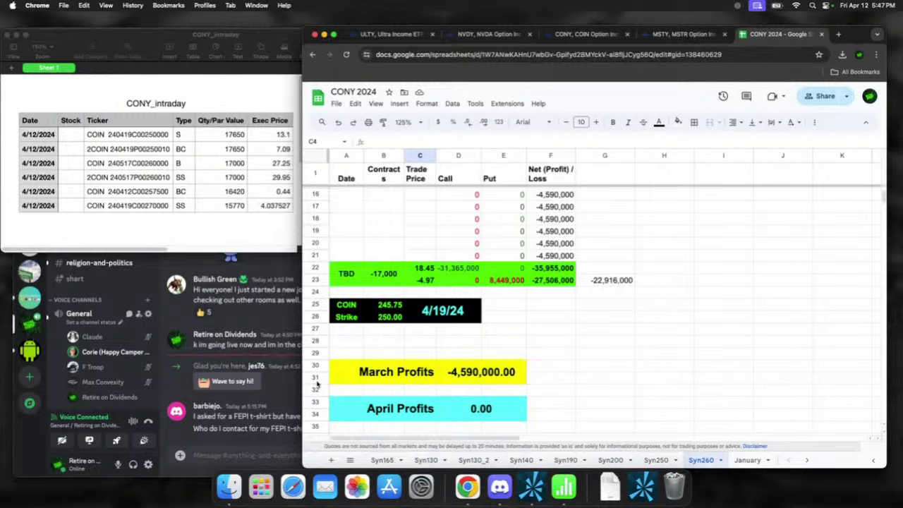
left_click(317, 366)
left_click(317, 378, "shift")
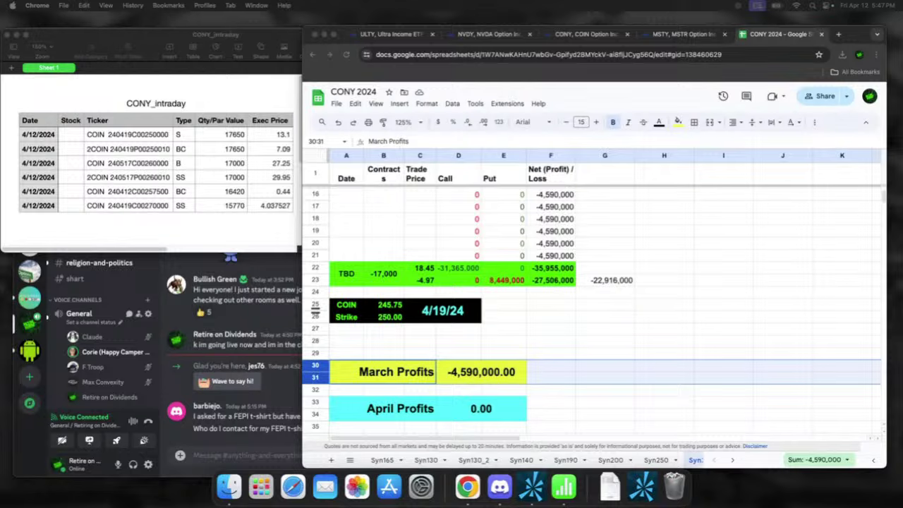
left_click(479, 256)
scroll(480, 256, "up", 5)
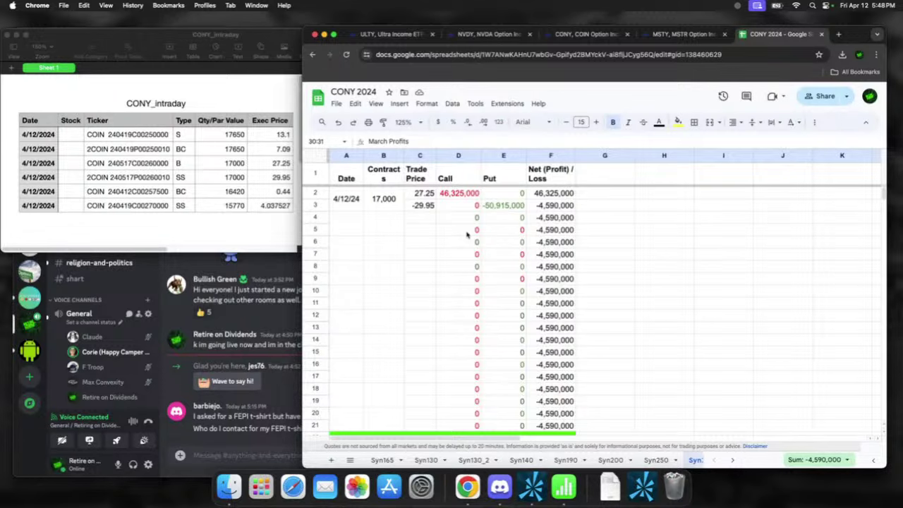
scroll(467, 237, "down", 4)
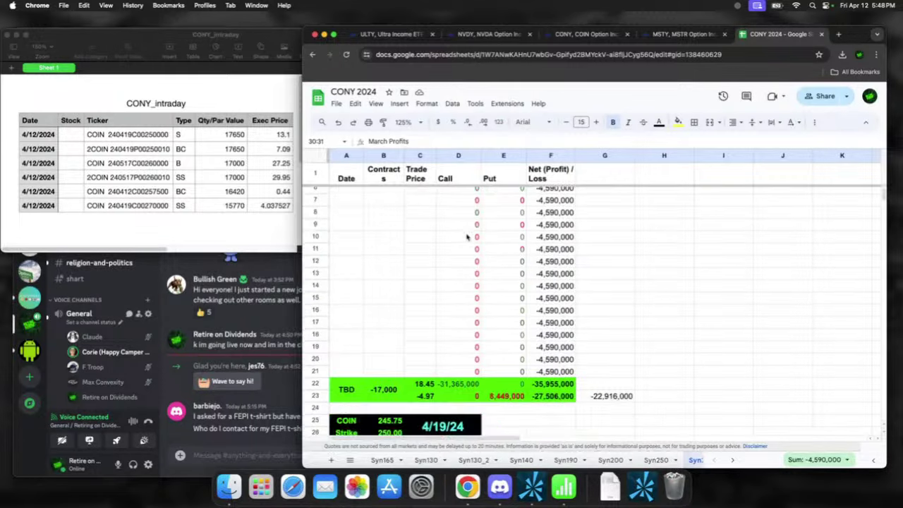
scroll(459, 314, "down", 3)
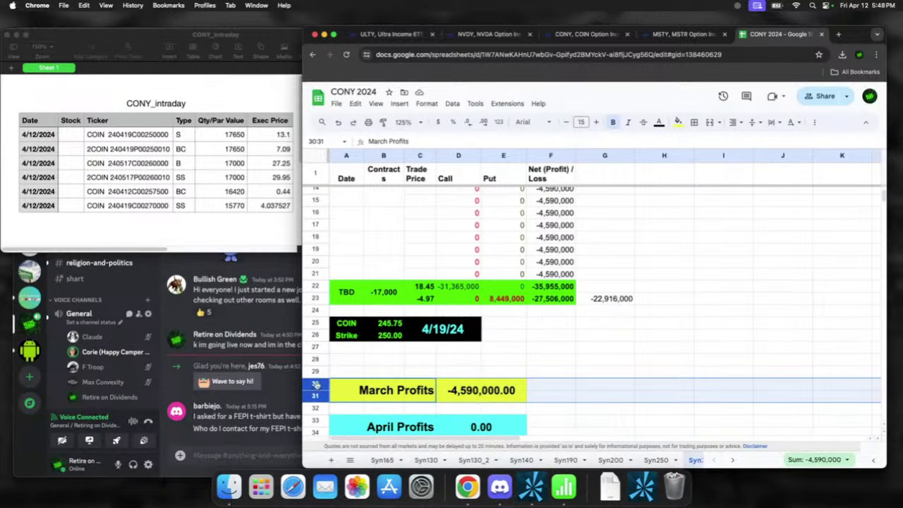
left_click(315, 385)
right_click(316, 385)
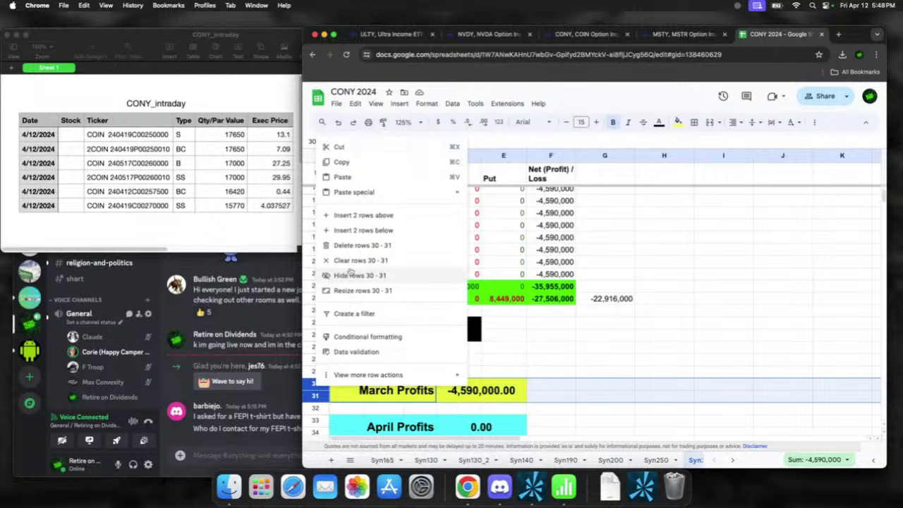
left_click(361, 245)
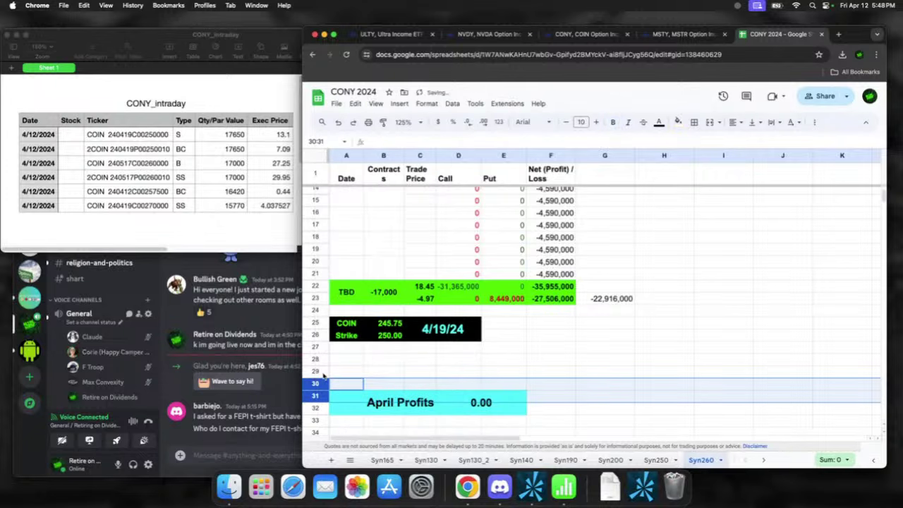
left_click(522, 361)
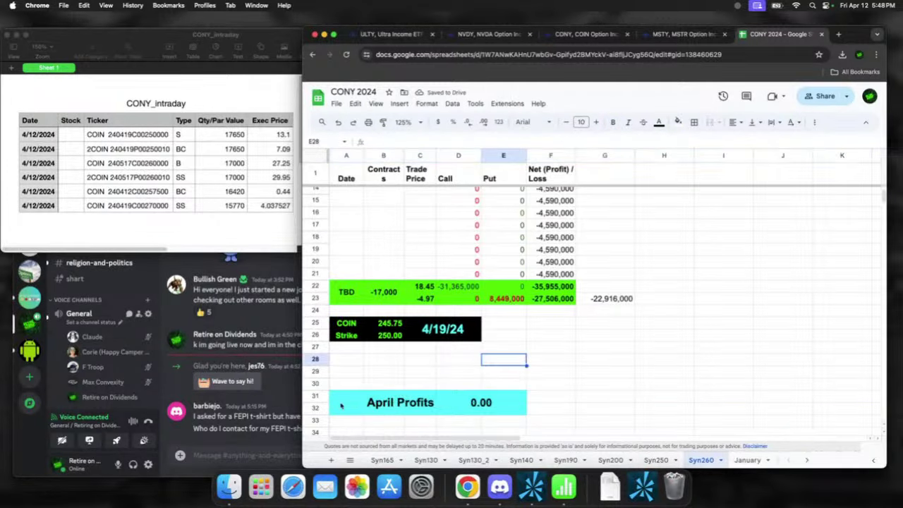
Step: Delete the blank row 30 directly above April Profits on Syn260
left_click(316, 384)
right_click(317, 383)
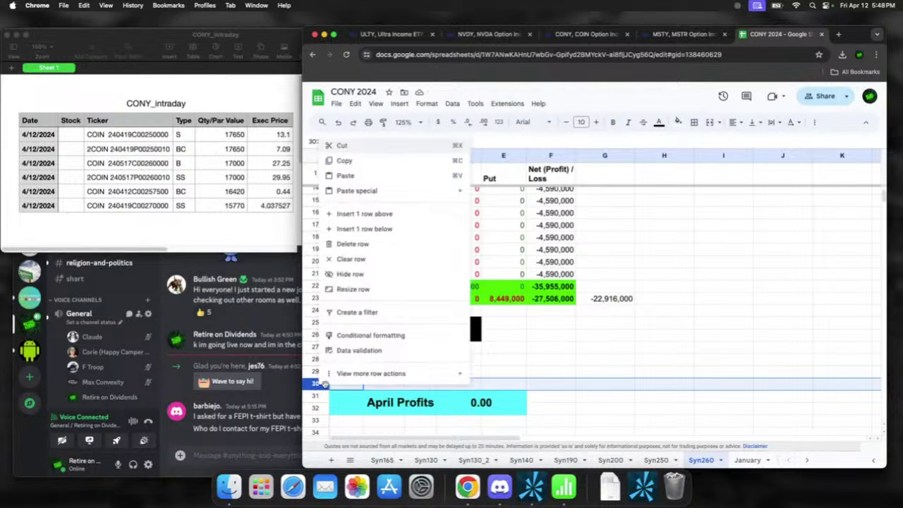
left_click(359, 244)
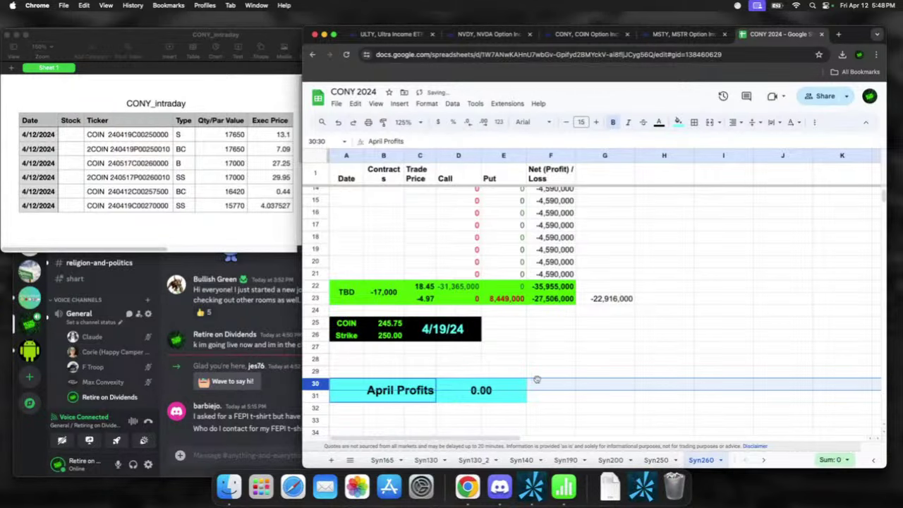
left_click(567, 360)
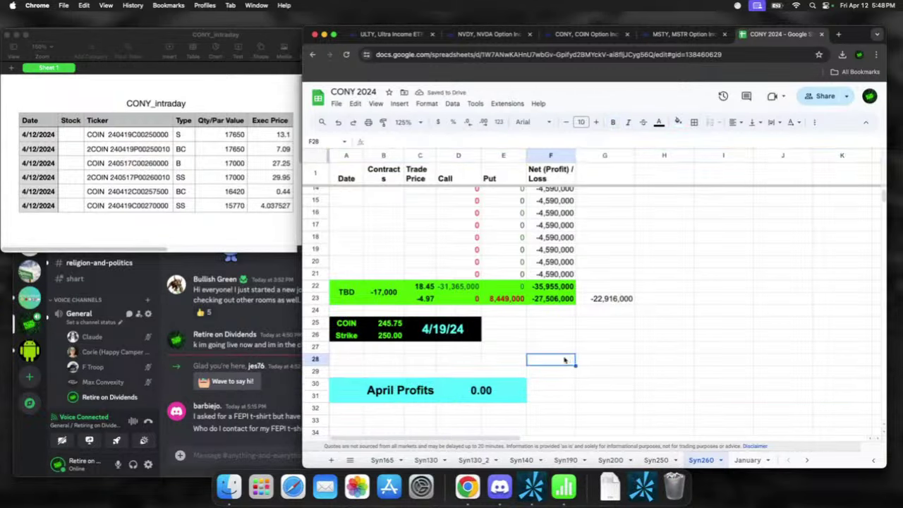
left_click(485, 384)
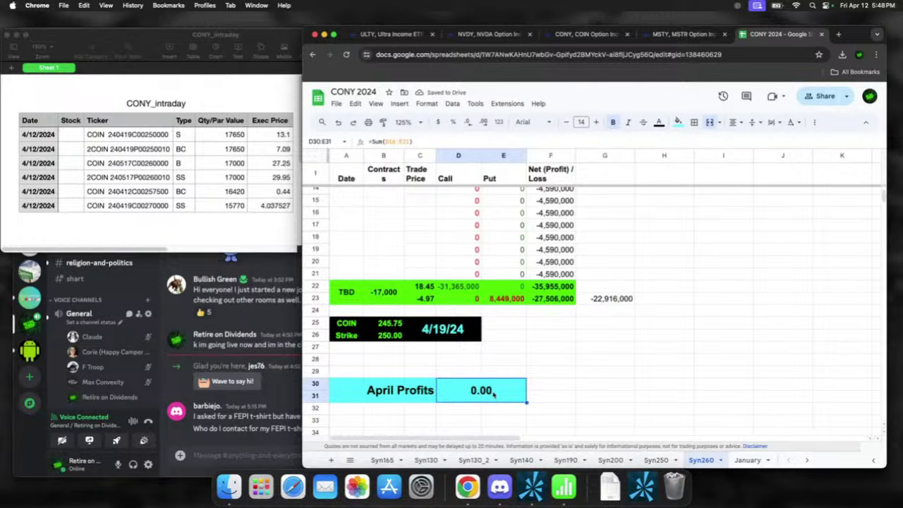
double_click(494, 392)
scroll(506, 358, "up", 8)
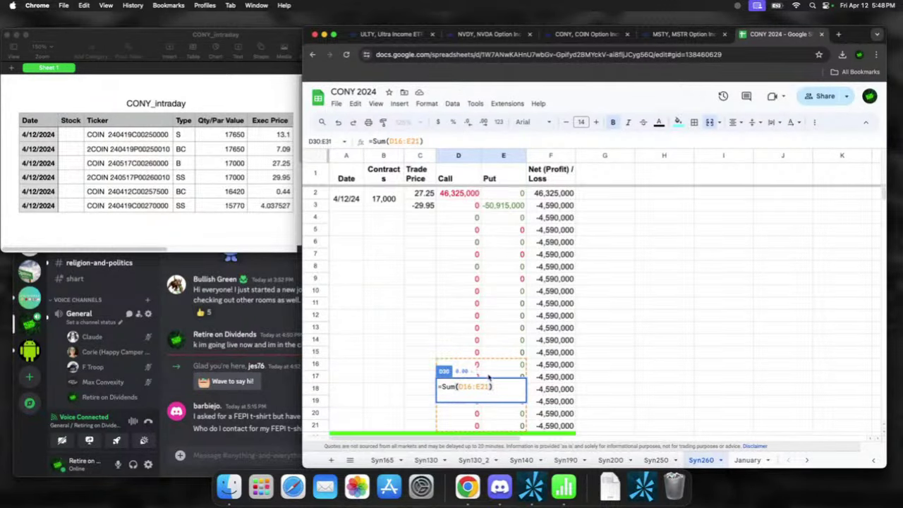
left_click(466, 386)
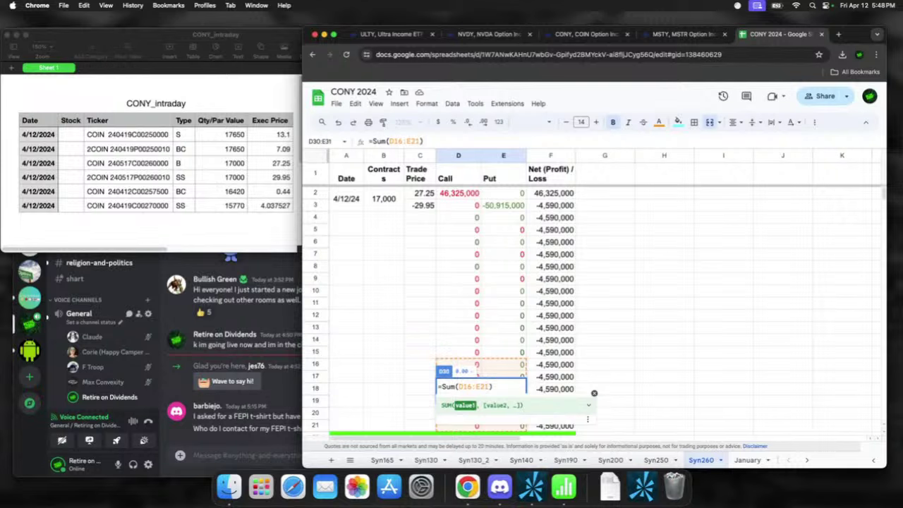
key("BackSpace")
key("BackSpace")
type("2")
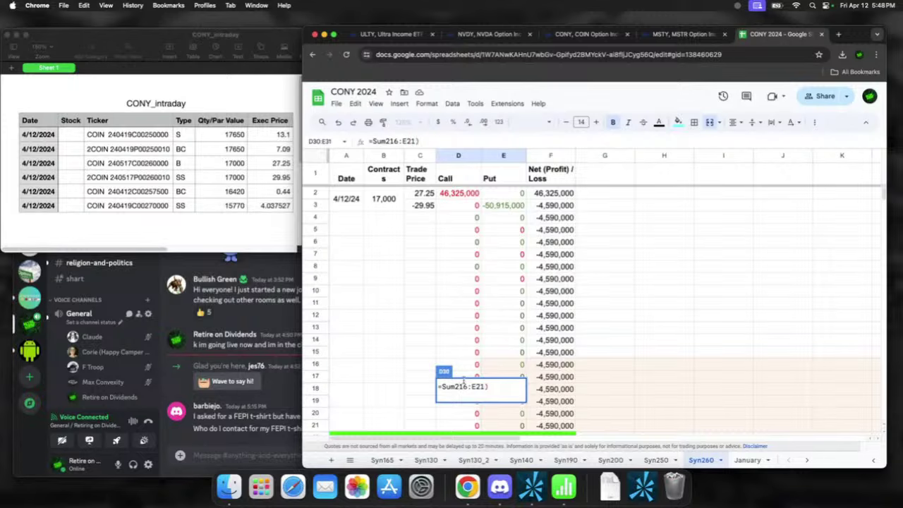
key("Escape")
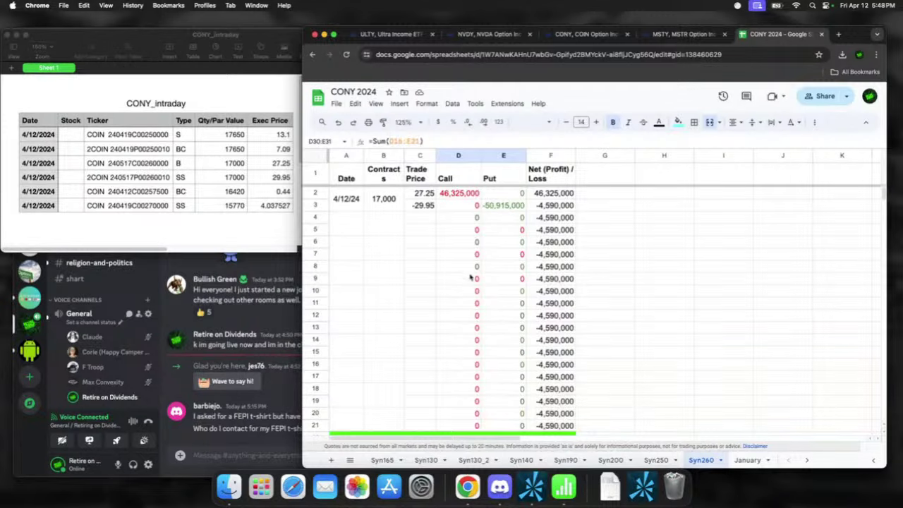
Step: Correct the April Profits formula on Syn260 to =Sum(D2:E21)
scroll(513, 346, "down", 3)
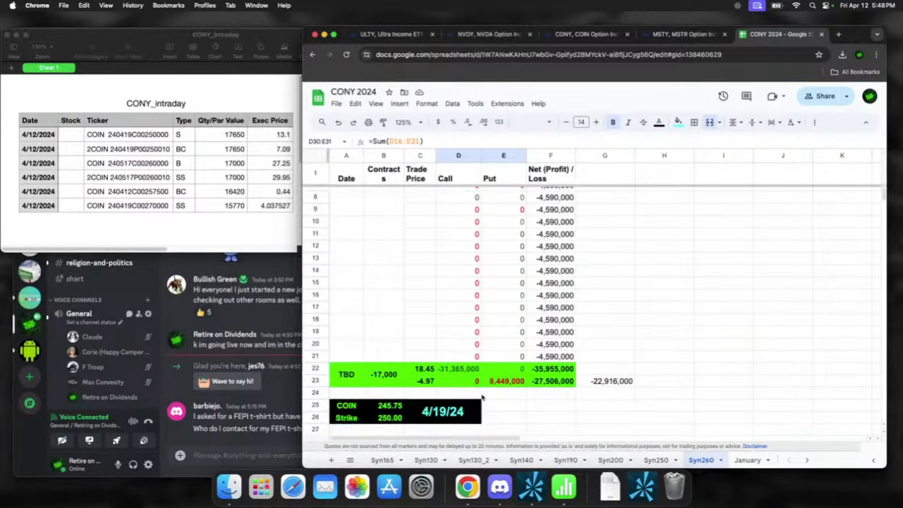
scroll(487, 398, "down", 3)
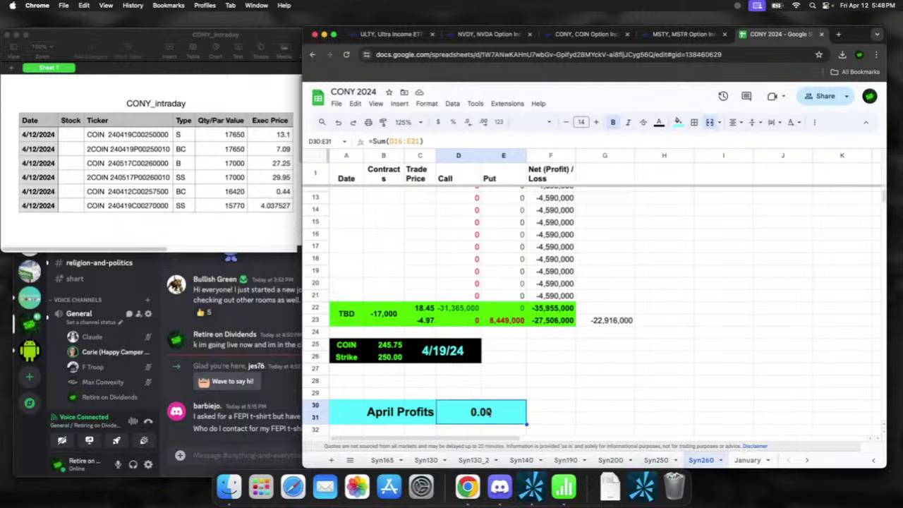
double_click(487, 411)
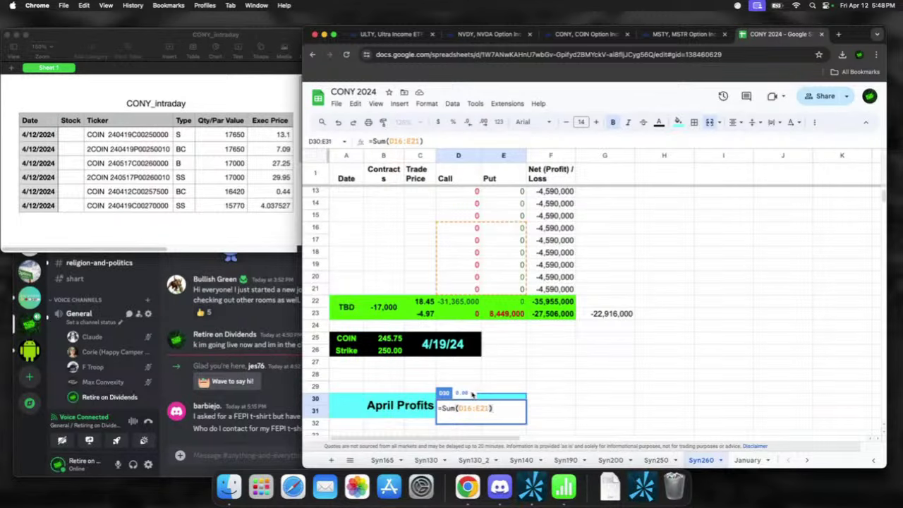
scroll(477, 370, "up", 3)
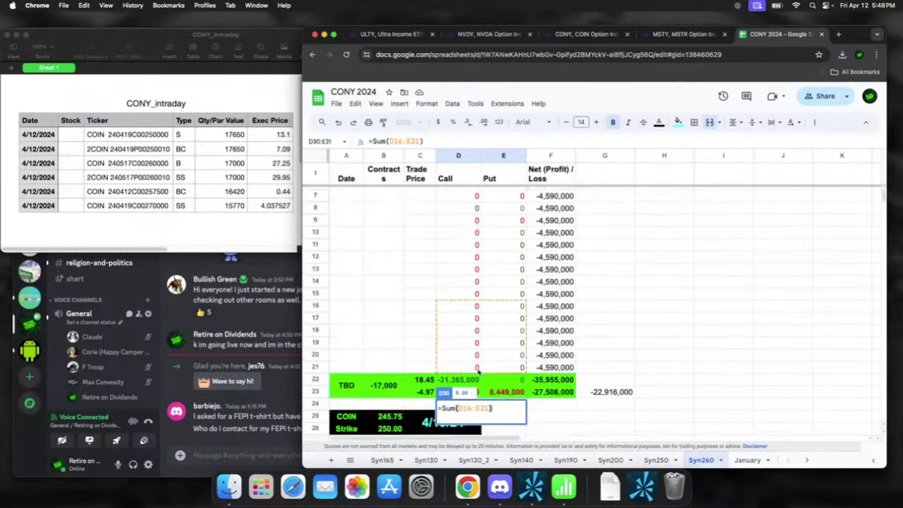
scroll(477, 371, "up", 3)
scroll(478, 371, "down", 2)
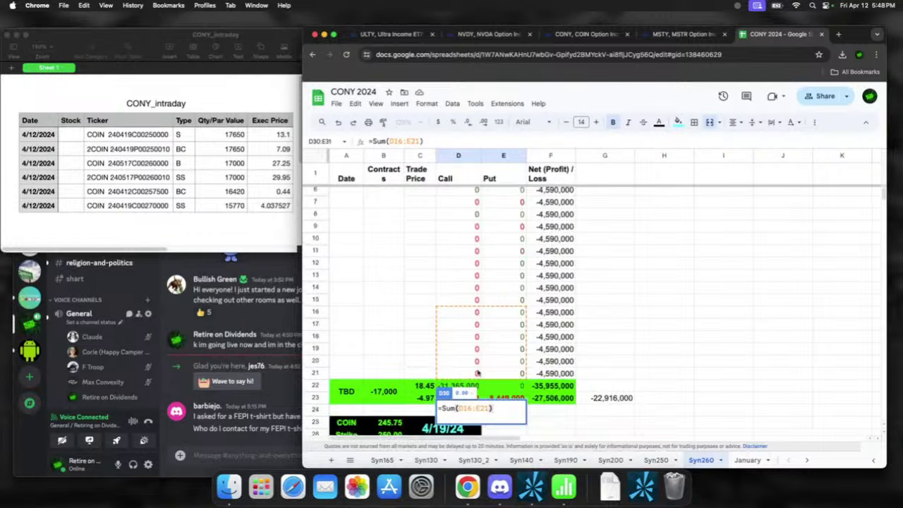
left_click(468, 407)
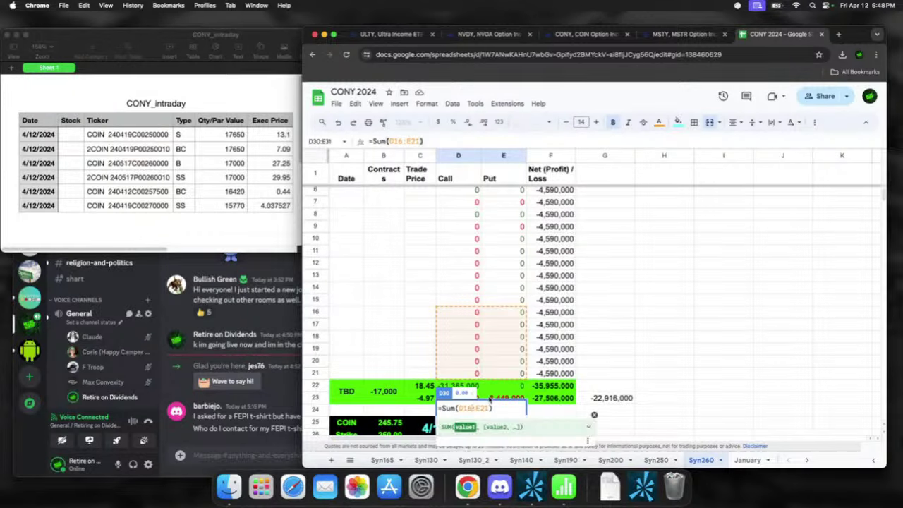
key("BackSpace")
key("BackSpace")
type("2")
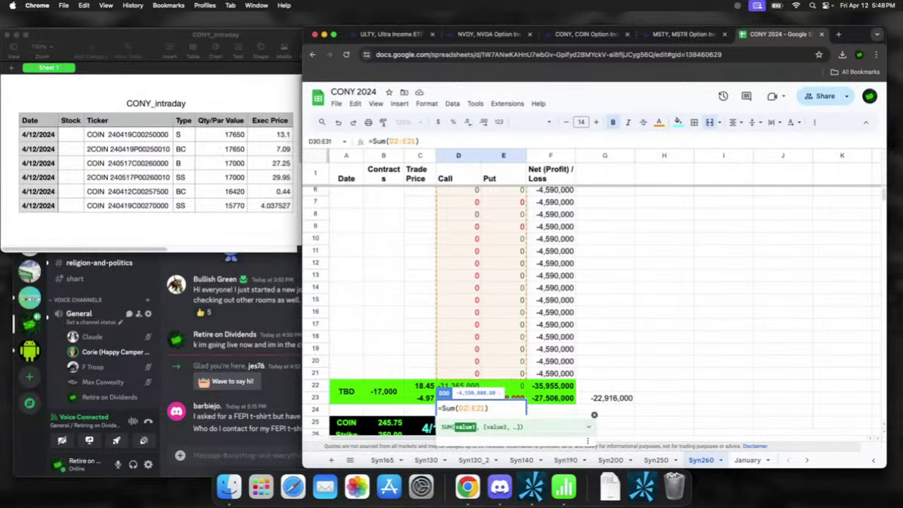
key("Return")
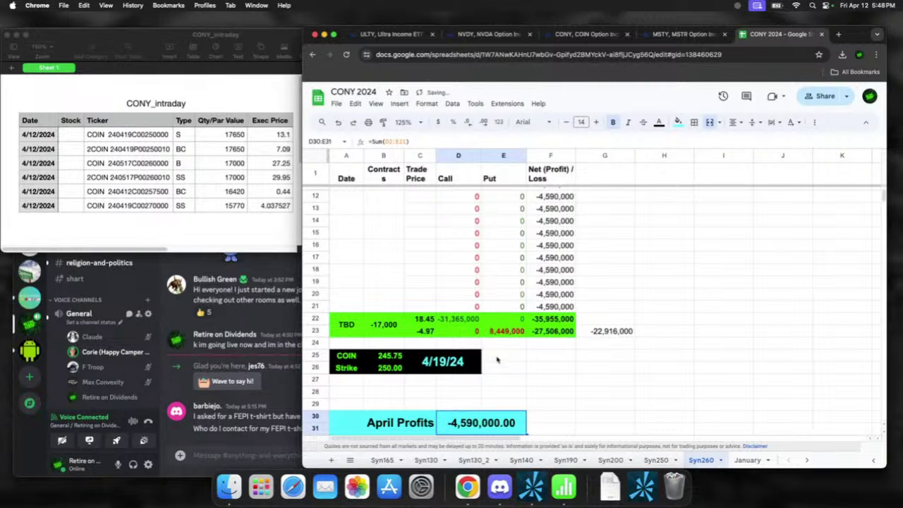
Step: Set the expiration date in the COIN strike block on Syn260 to 5/17/24
left_click(448, 368)
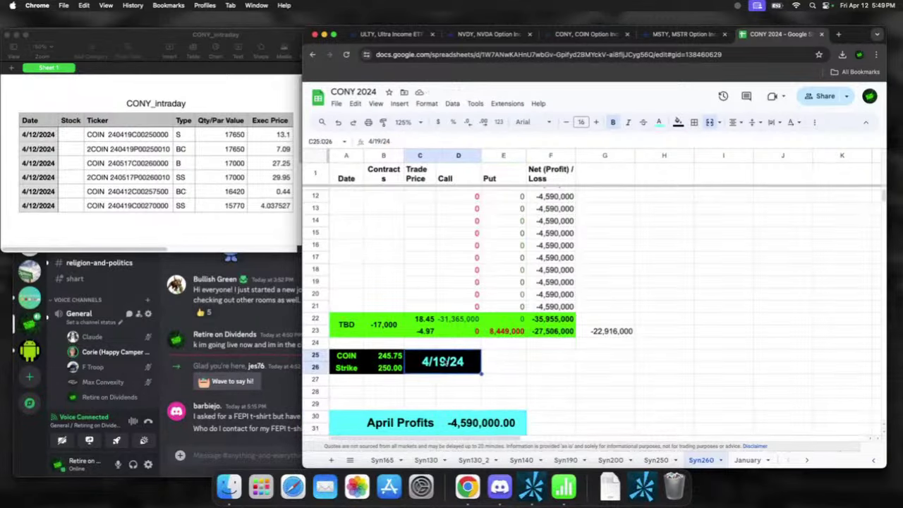
left_click(379, 141)
key("BackSpace")
key("BackSpace")
key("BackSpace")
key("BackSpace")
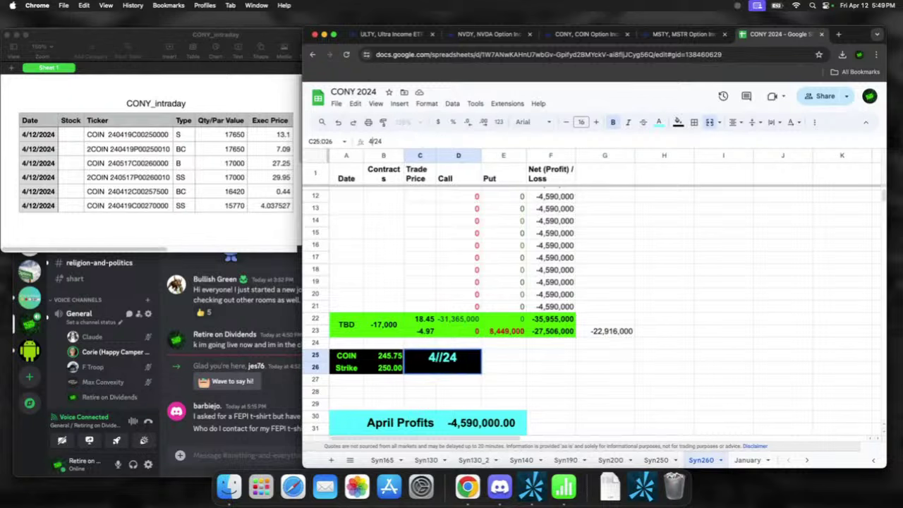
type("5/17")
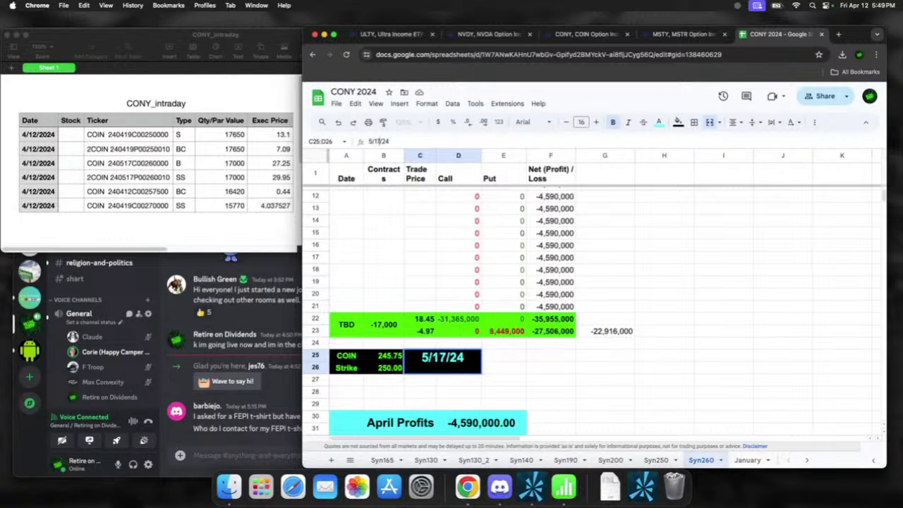
key("Return")
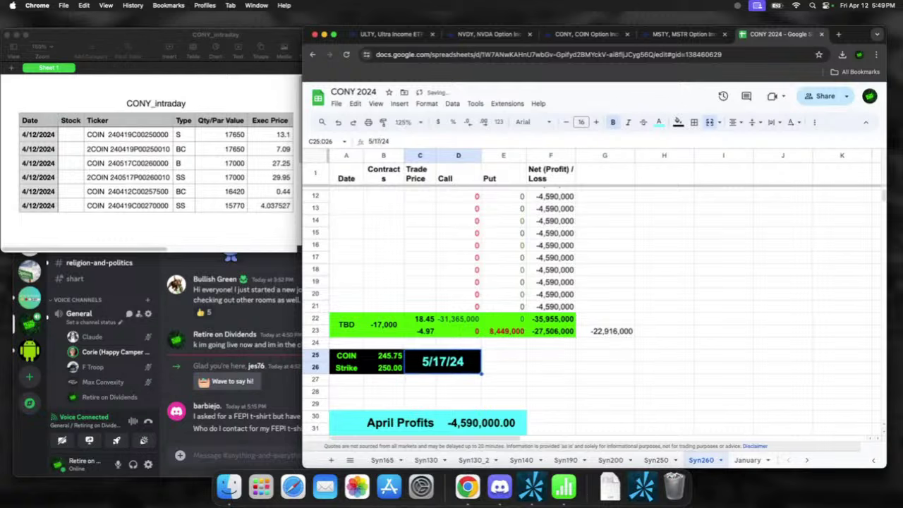
Step: Set the COIN strike in B26 on Syn260 to 260
left_click(385, 368)
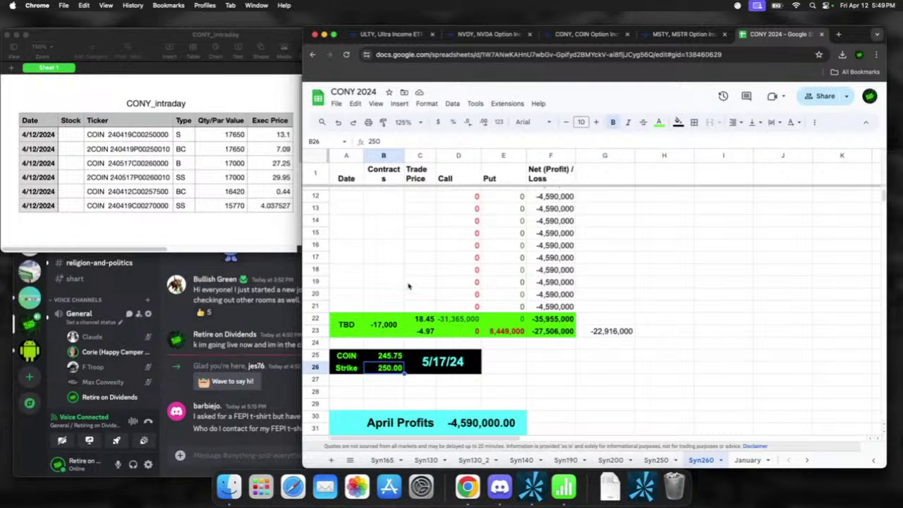
left_click(422, 141)
key("BackSpace")
key("BackSpace")
type("60")
key("Return")
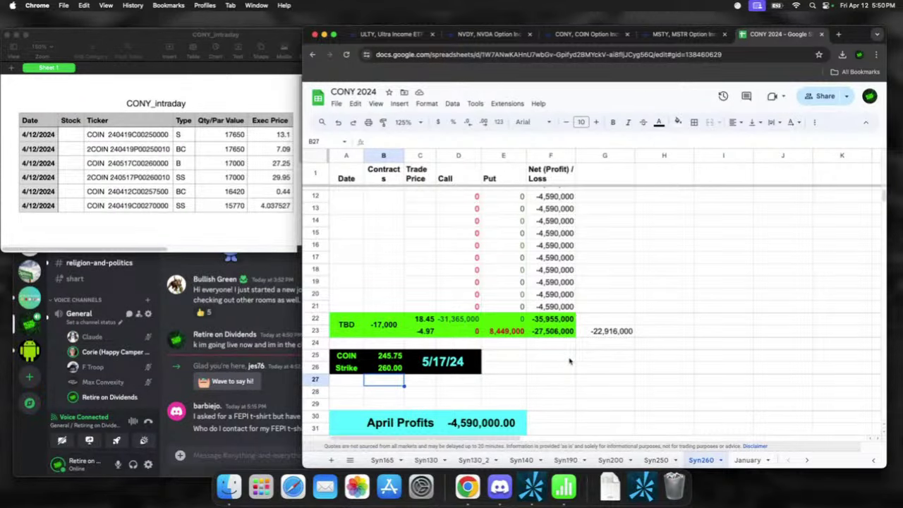
left_click(578, 365)
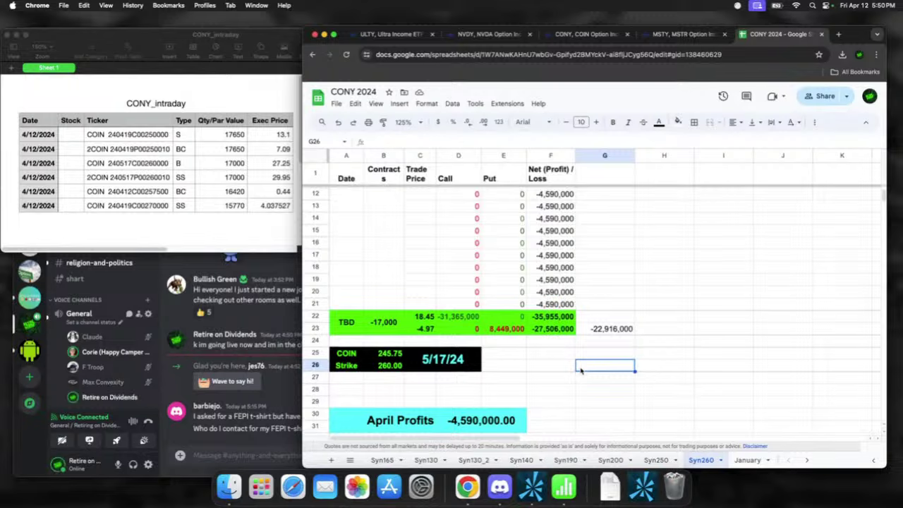
scroll(580, 371, "up", 5)
scroll(581, 370, "down", 5)
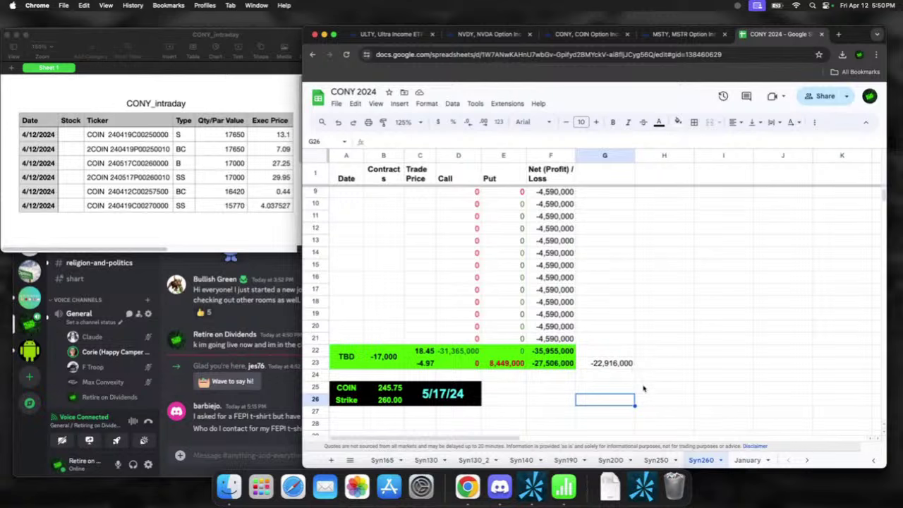
Step: Extend April's Synthetic Income on the Payment sheet to ='Syn250'!D33+'Syn260'!D30, undoing and redoing the change once to compare the totals
left_click(807, 460)
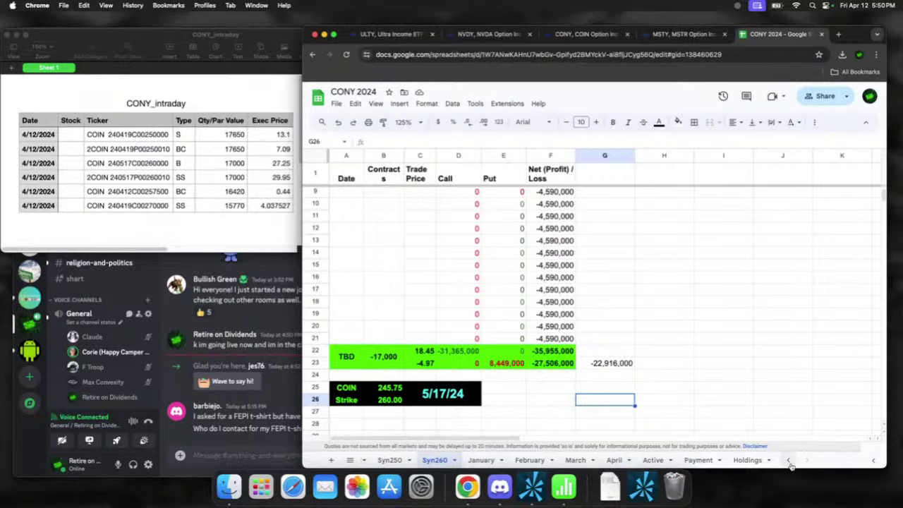
left_click(699, 460)
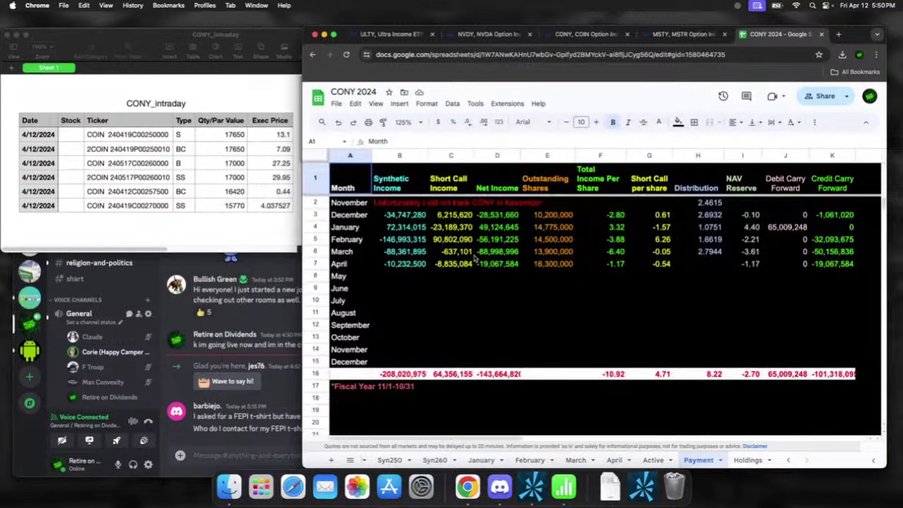
left_click(415, 265)
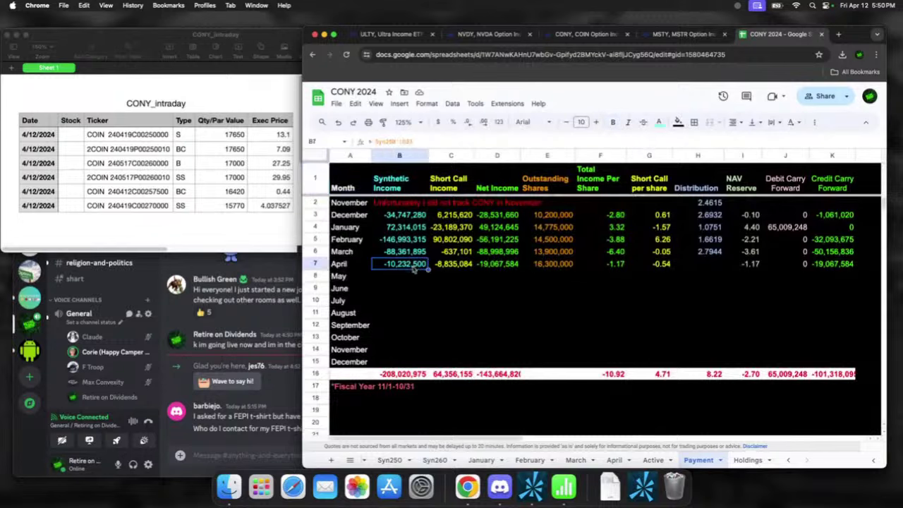
left_click(439, 142)
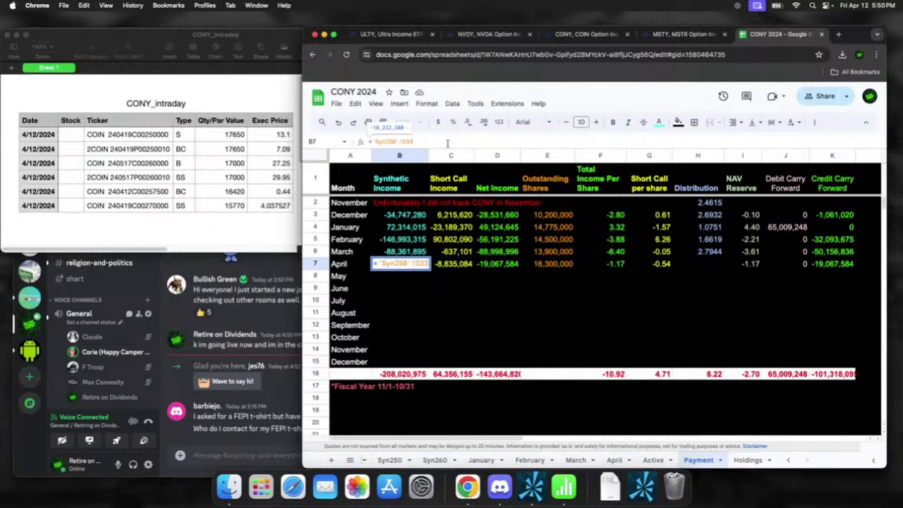
key("BackSpace")
type("4")
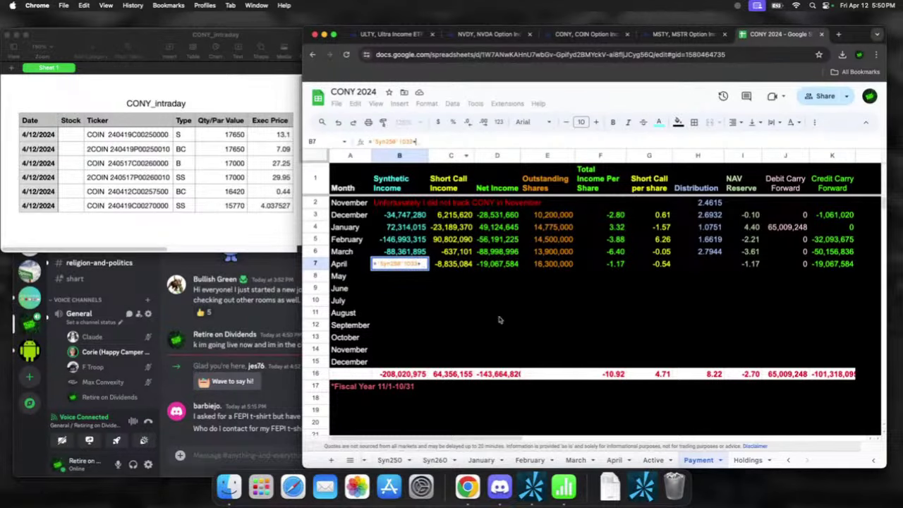
left_click(434, 460)
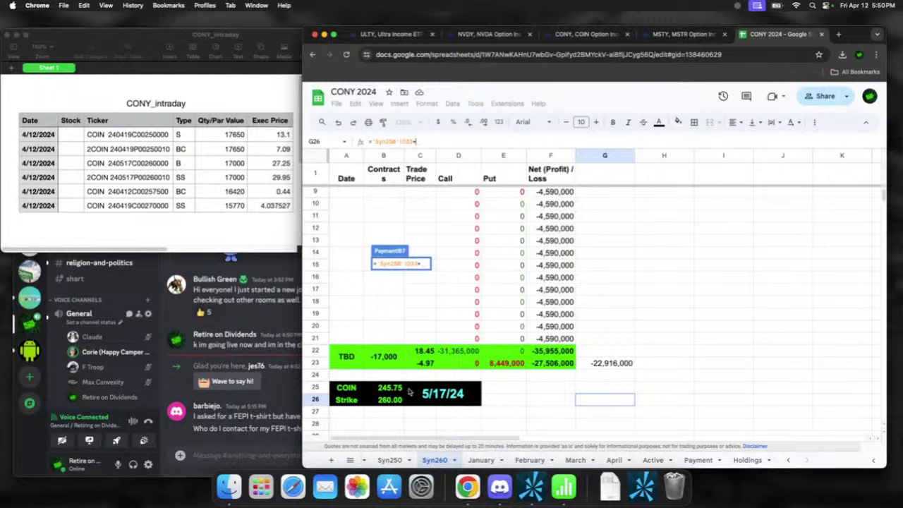
scroll(494, 386, "down", 3)
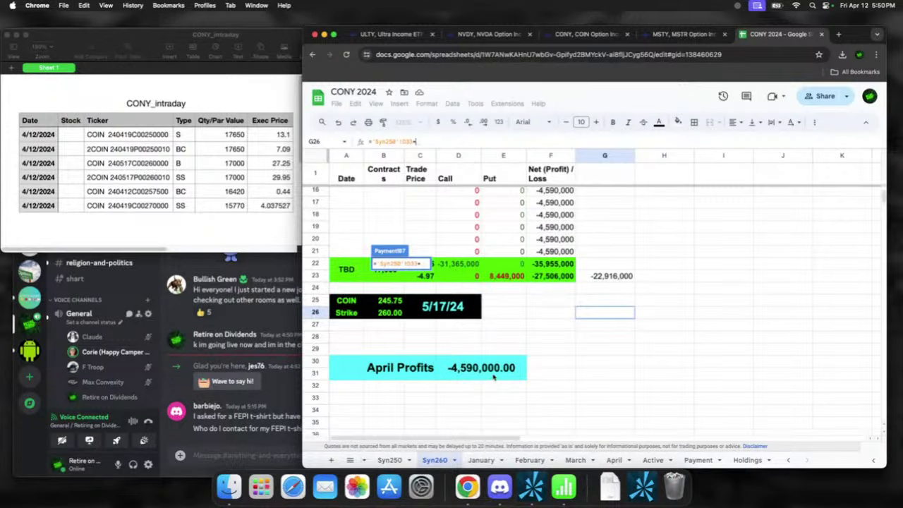
left_click(494, 378)
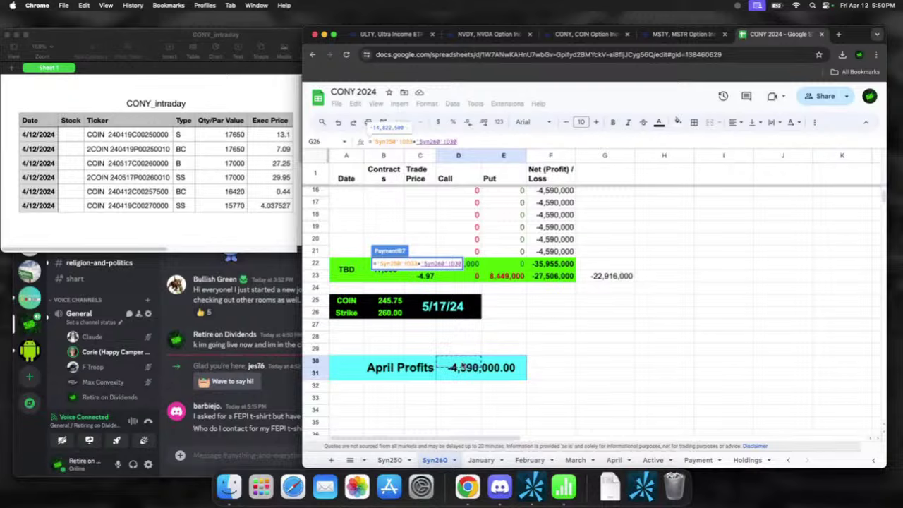
key("Return")
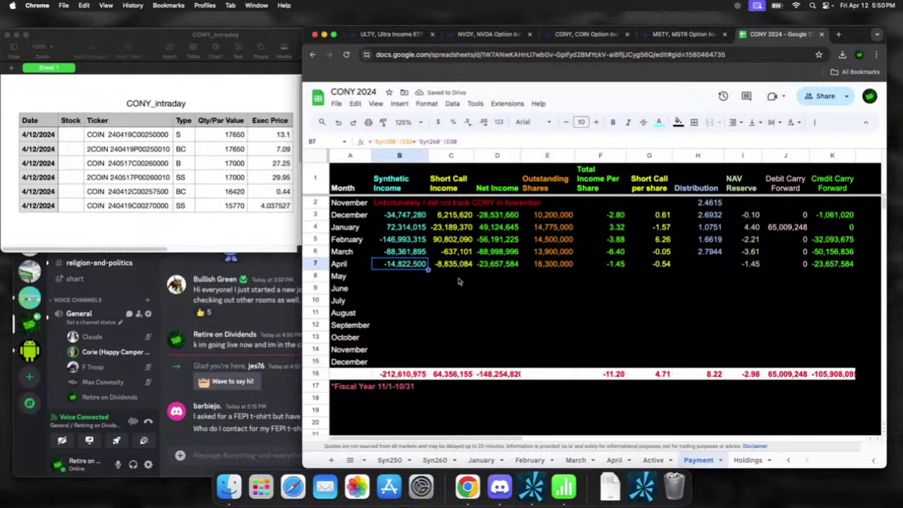
left_click(338, 122)
left_click(353, 123)
Step: Enter a close price of 0.44 for both calls expiring 4/12/24 on the April sheet, in I10 and I12
left_click(617, 461)
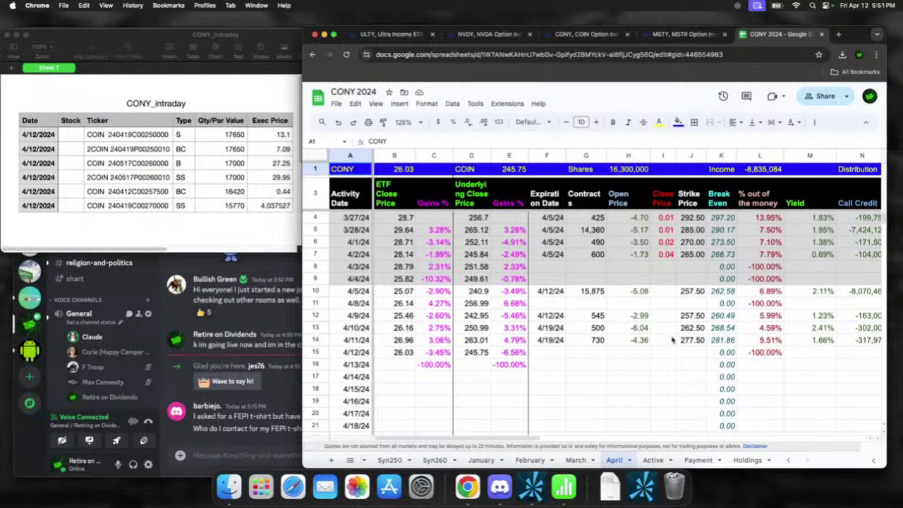
left_click(661, 292)
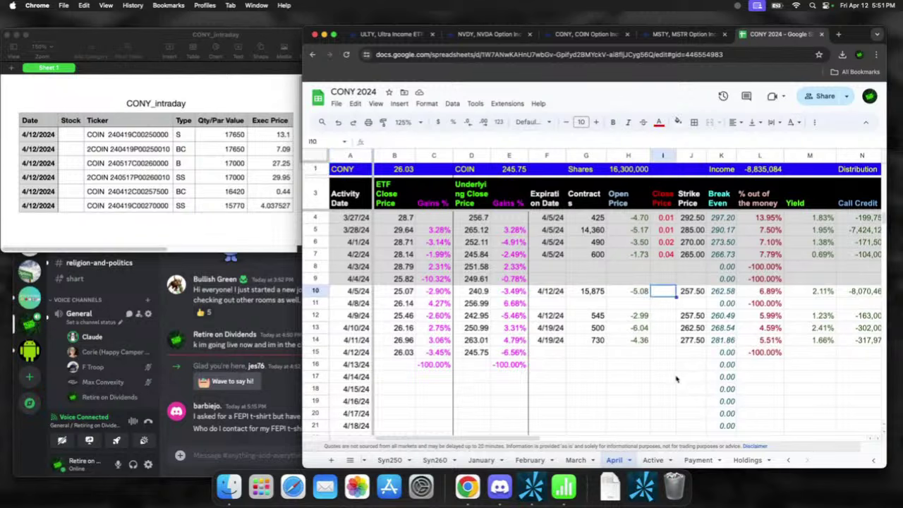
type("0.44")
key("Return")
left_click(663, 315)
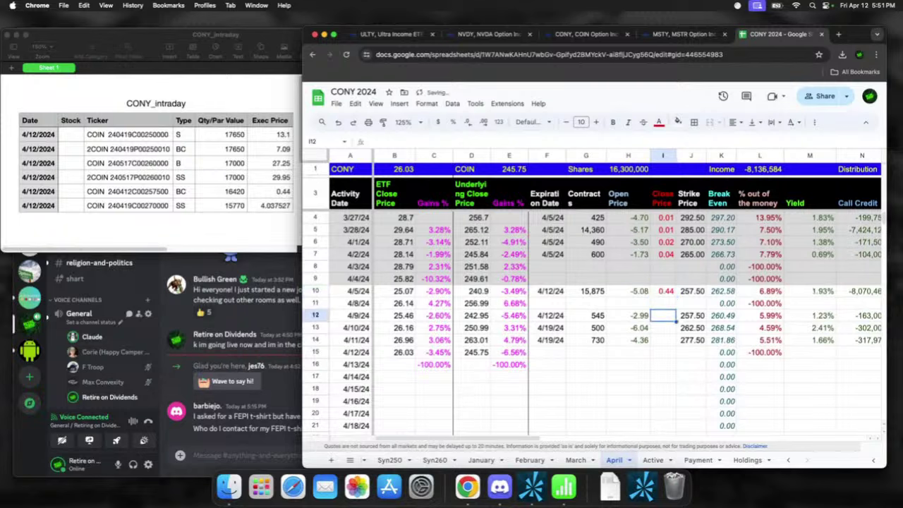
type(".44")
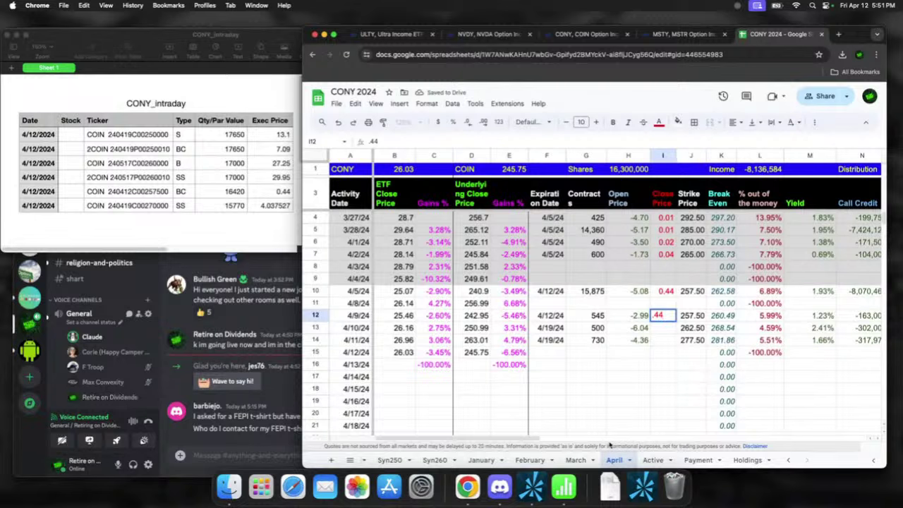
left_click(557, 353)
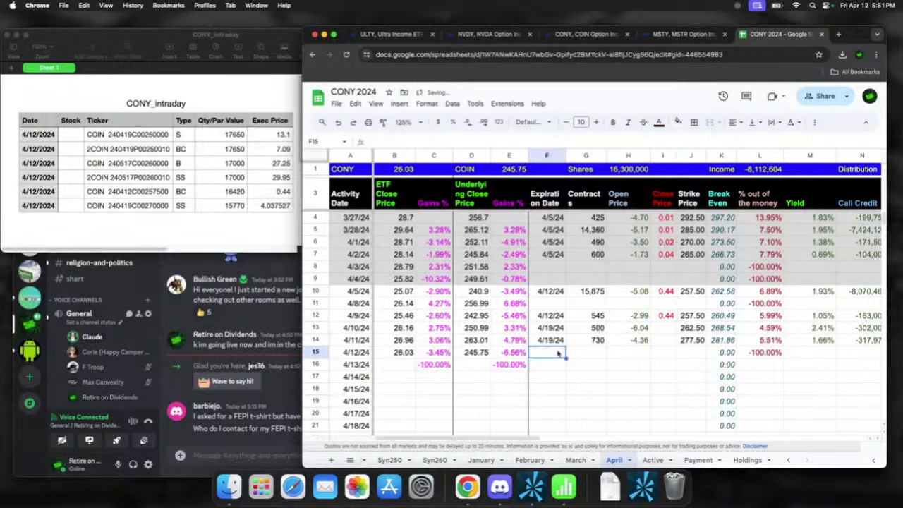
Step: For the 4/12/24 row on the April sheet, copy down the 4/19/24 expiration date and enter 15770 contracts
left_click(561, 342)
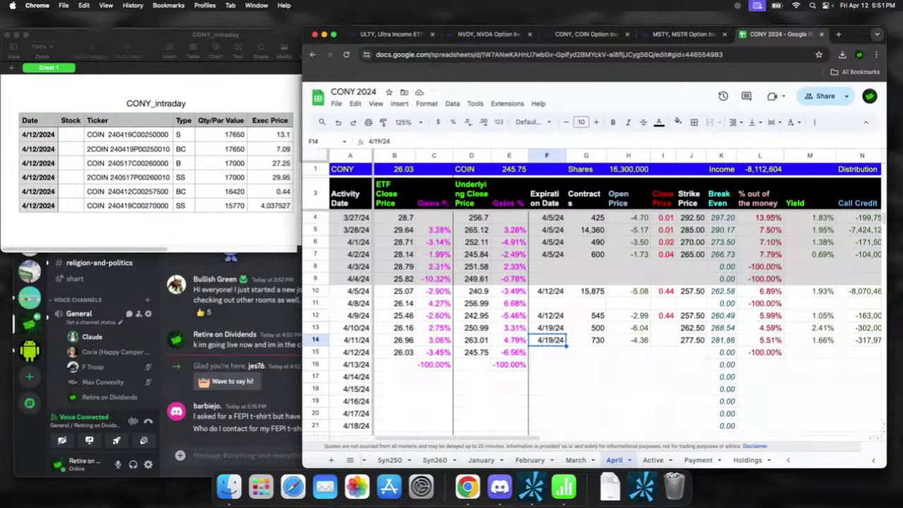
key("ctrl+c")
key("Down")
key("ctrl+v")
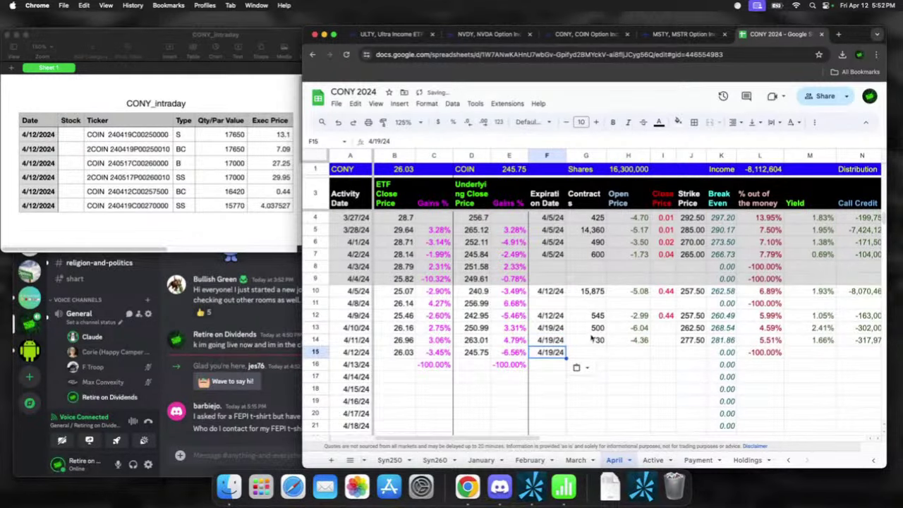
left_click(596, 357)
type("15770")
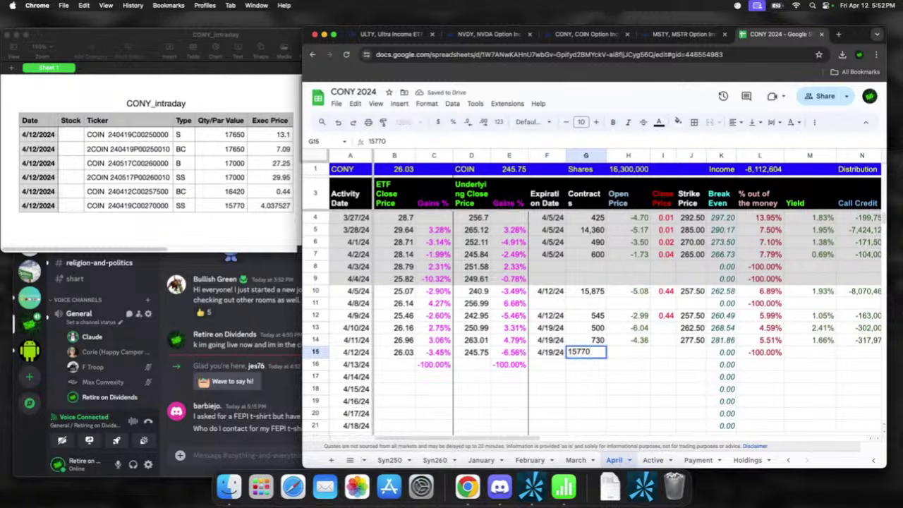
key("Tab")
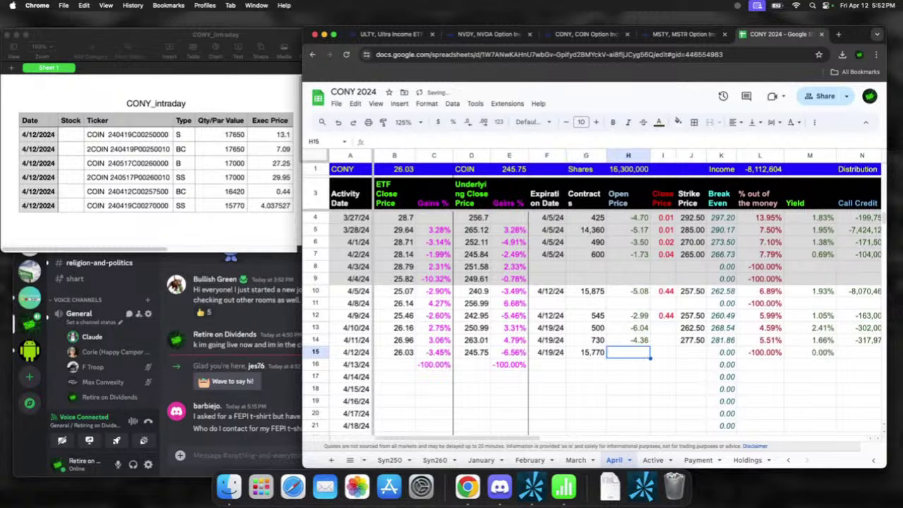
Step: Enter an open price of -4.037527 and a strike price of 270 for the new call in row 15
type("-")
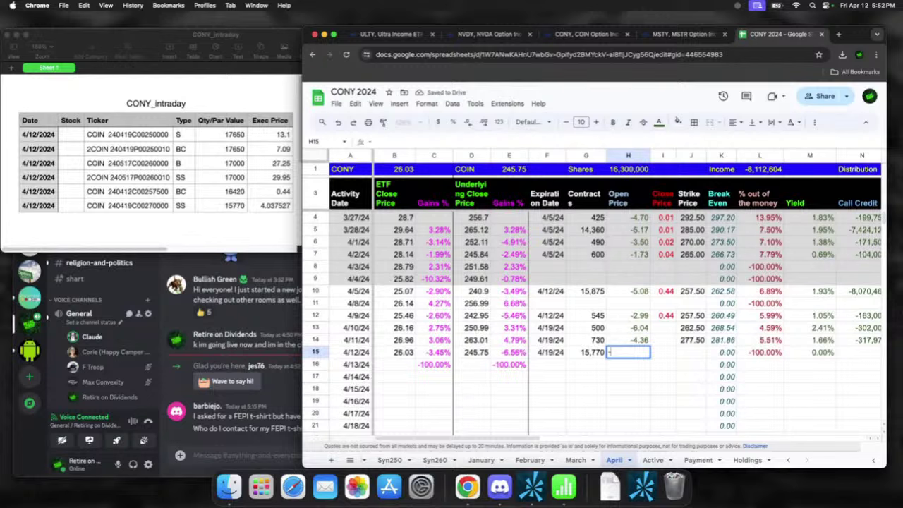
type("4.03752")
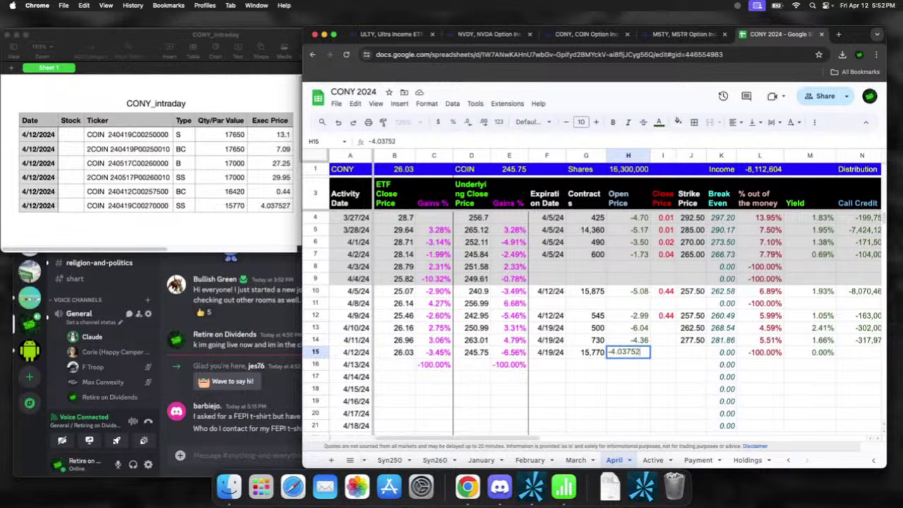
type("7")
key("Return")
left_click(663, 352)
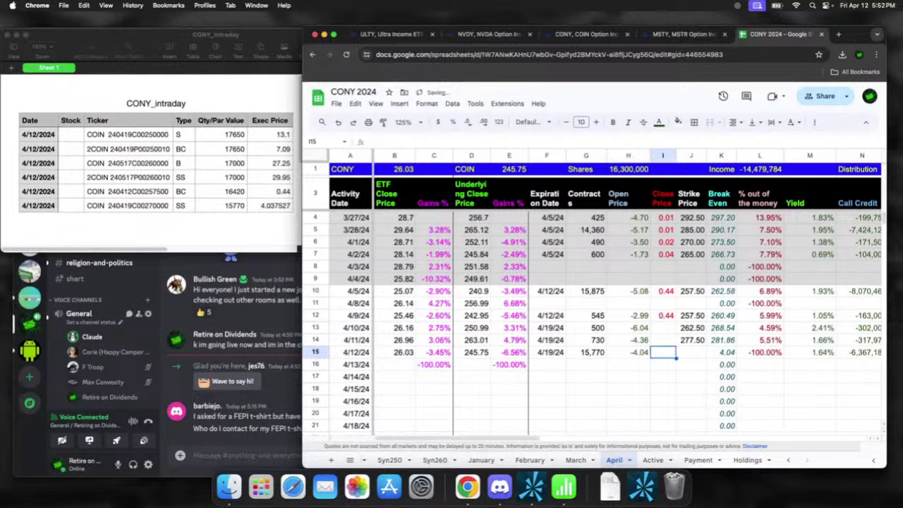
left_click(692, 352)
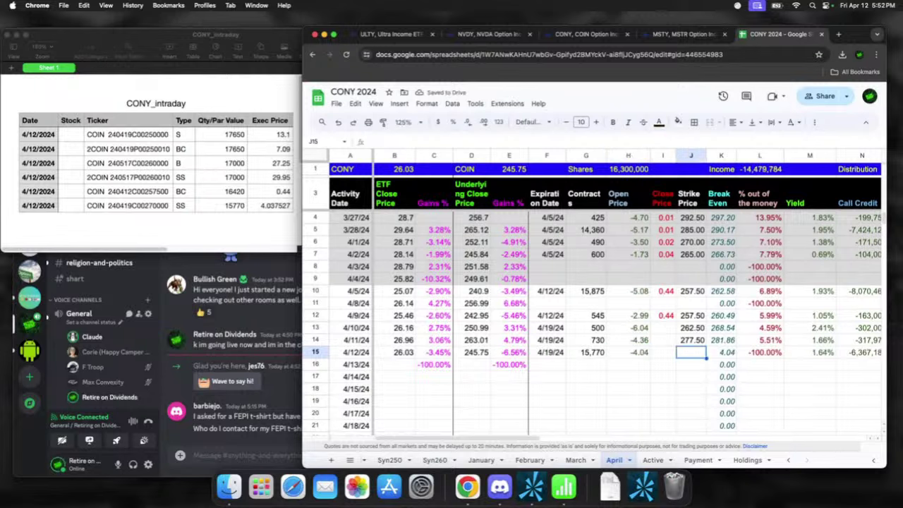
type("270")
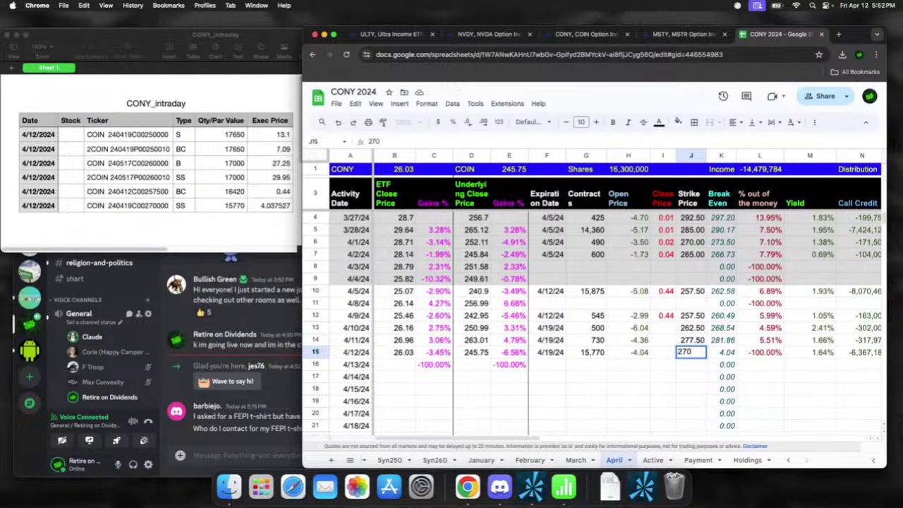
key("Tab")
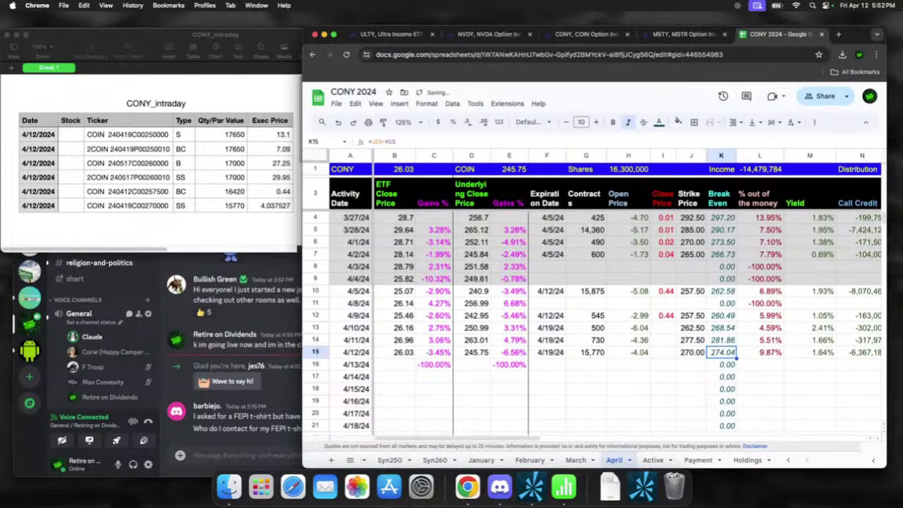
Step: Review the calculated columns of the 4/12/24 row, from break even across to outstanding shares and back to % out of the money
key("Tab")
key("Tab")
key("Tab")
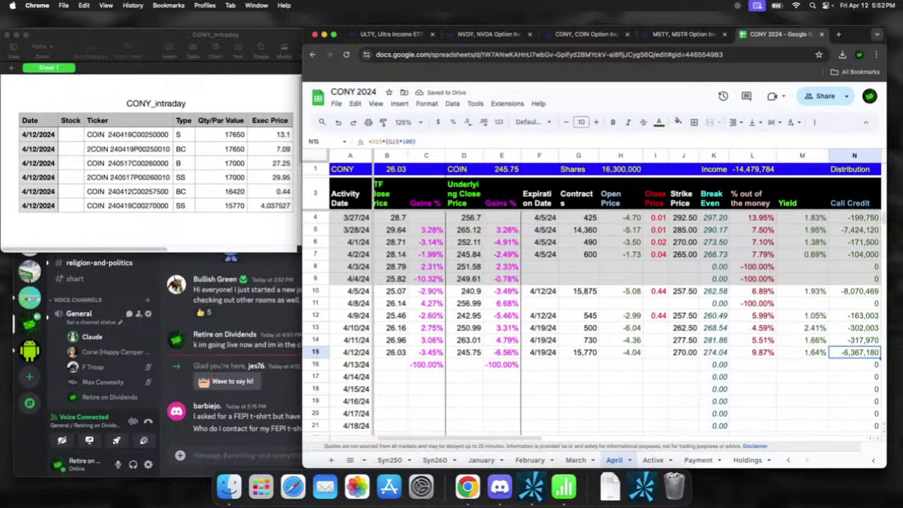
key("Tab")
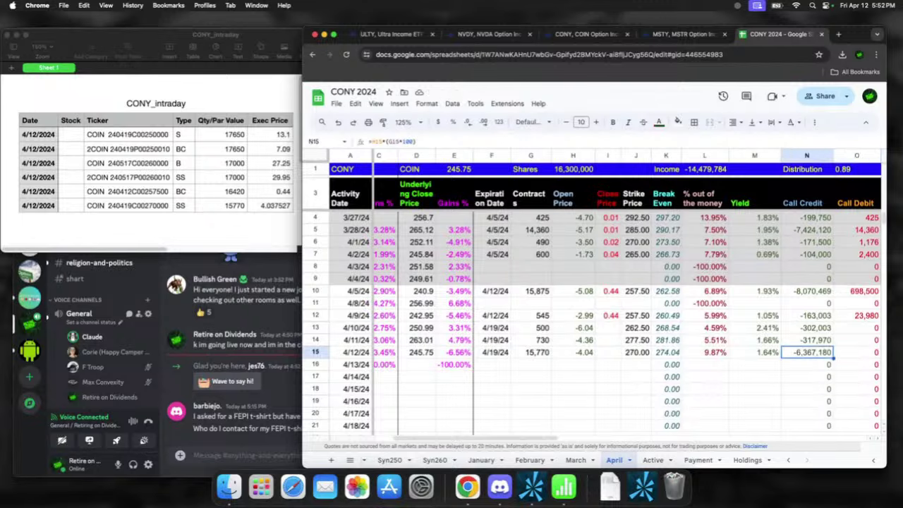
key("Tab")
key("Tab")
key("Tab")
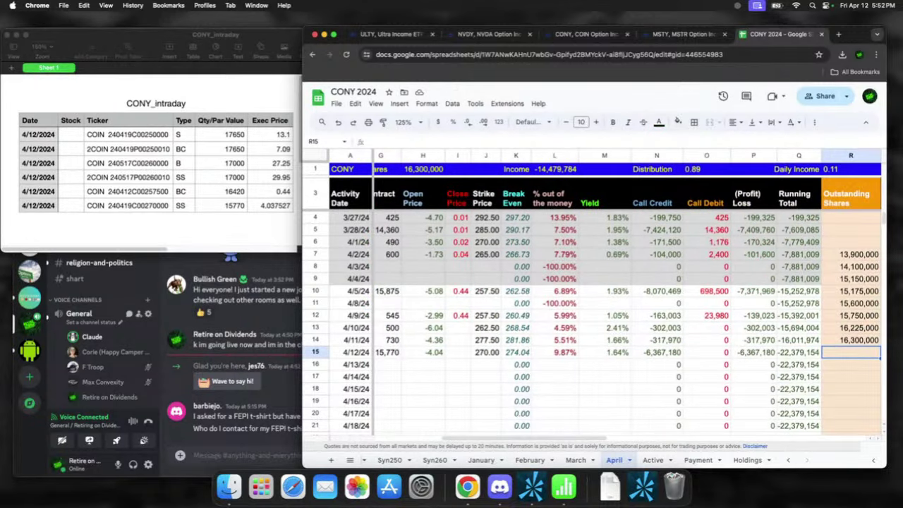
key("Left")
key("Left")
key("Left")
key("Left")
key("Left")
key("Left")
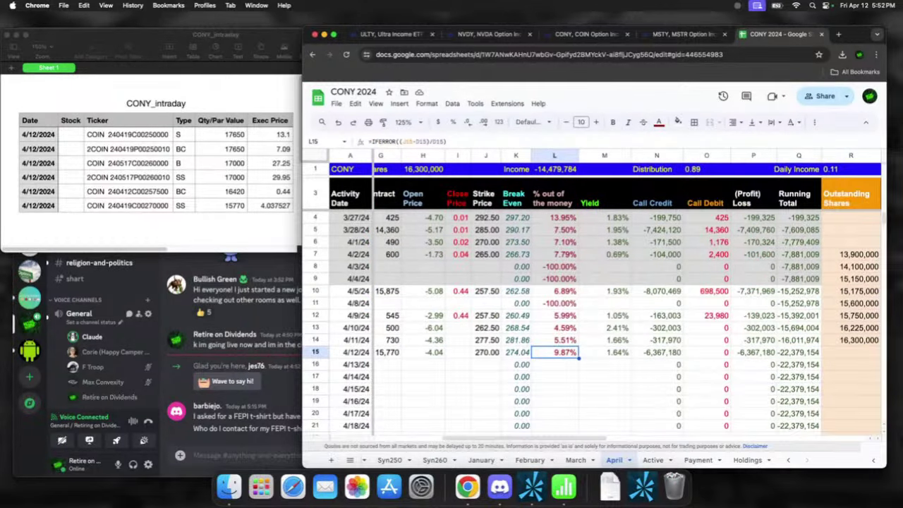